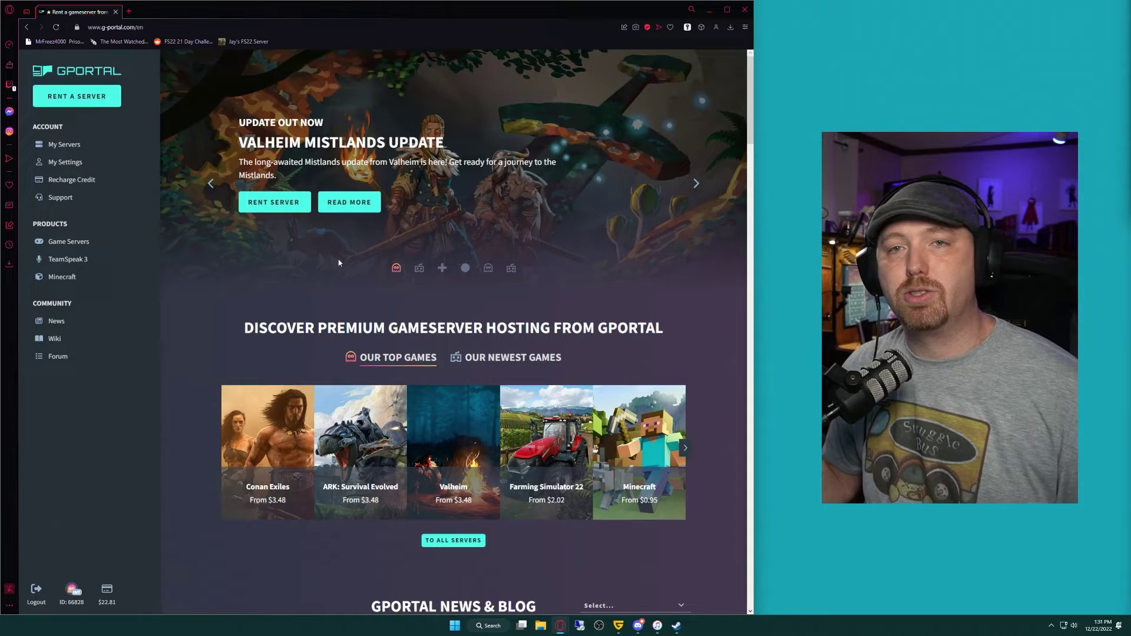
Step: Browse GPORTAL's rentable game servers and open the American Truck Simulator hosting plans
left_click(111, 104)
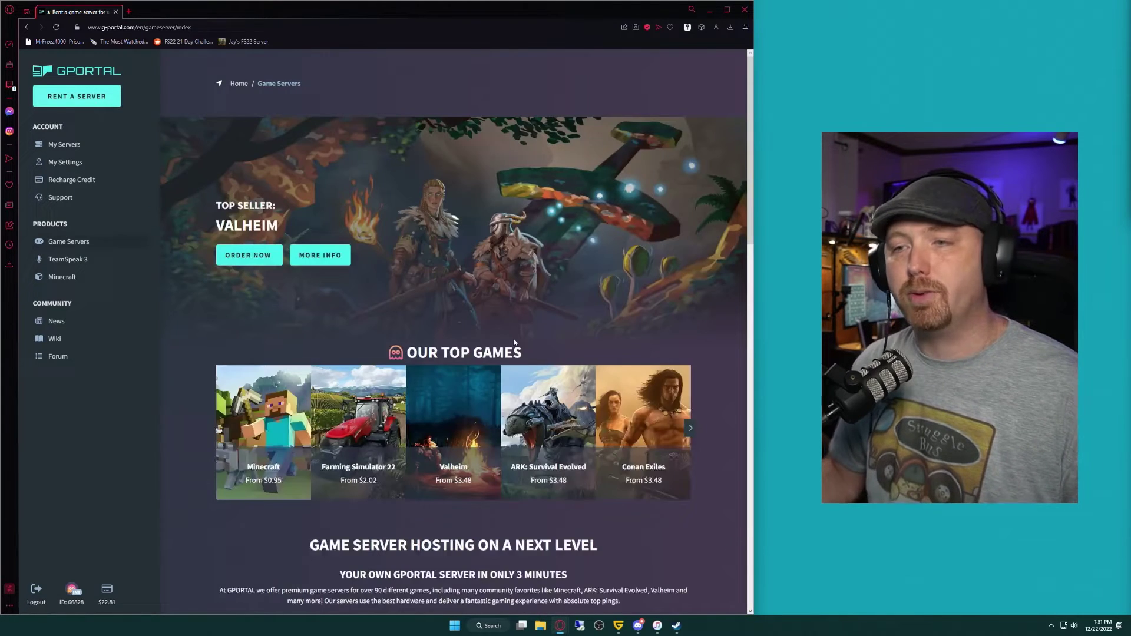
scroll(643, 269, "down", 5)
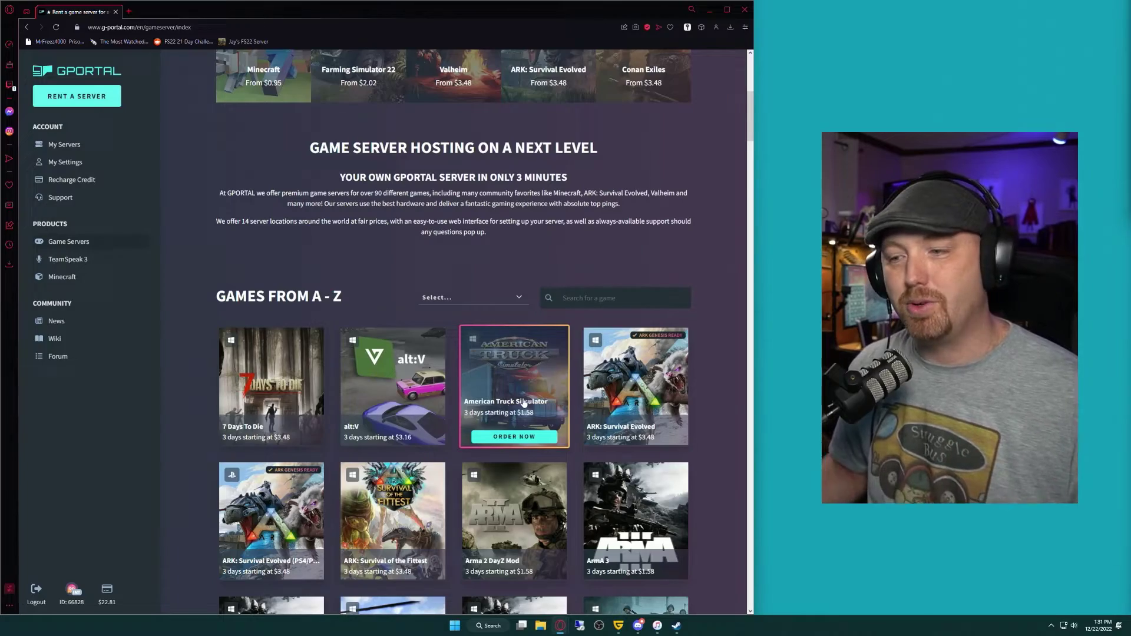
scroll(523, 403, "down", 4)
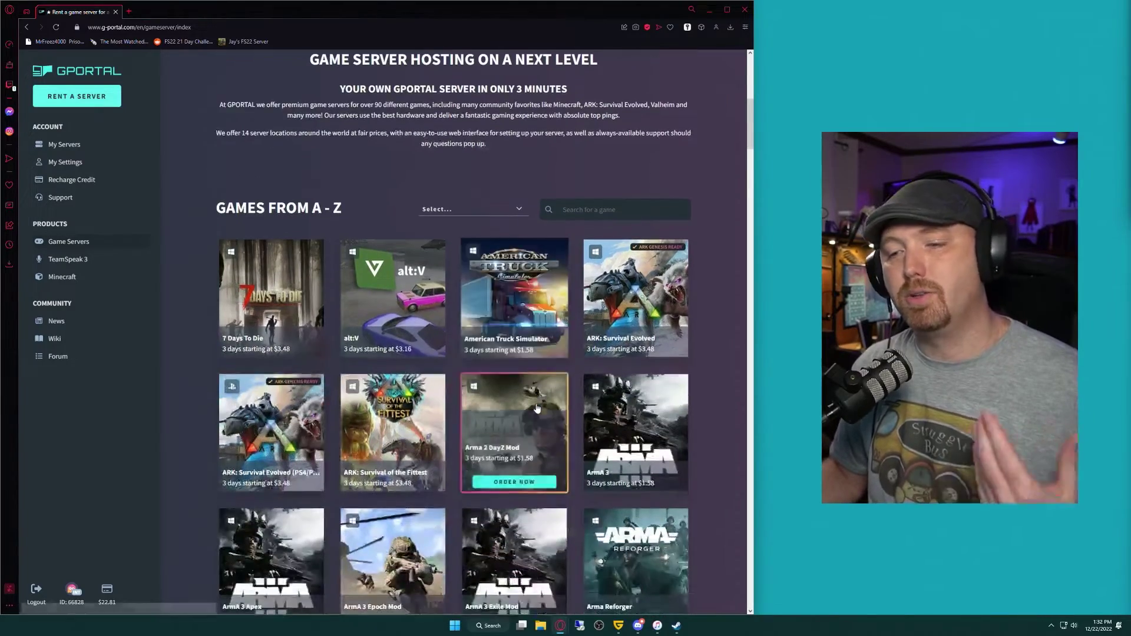
scroll(541, 412, "down", 5)
scroll(573, 326, "up", 10)
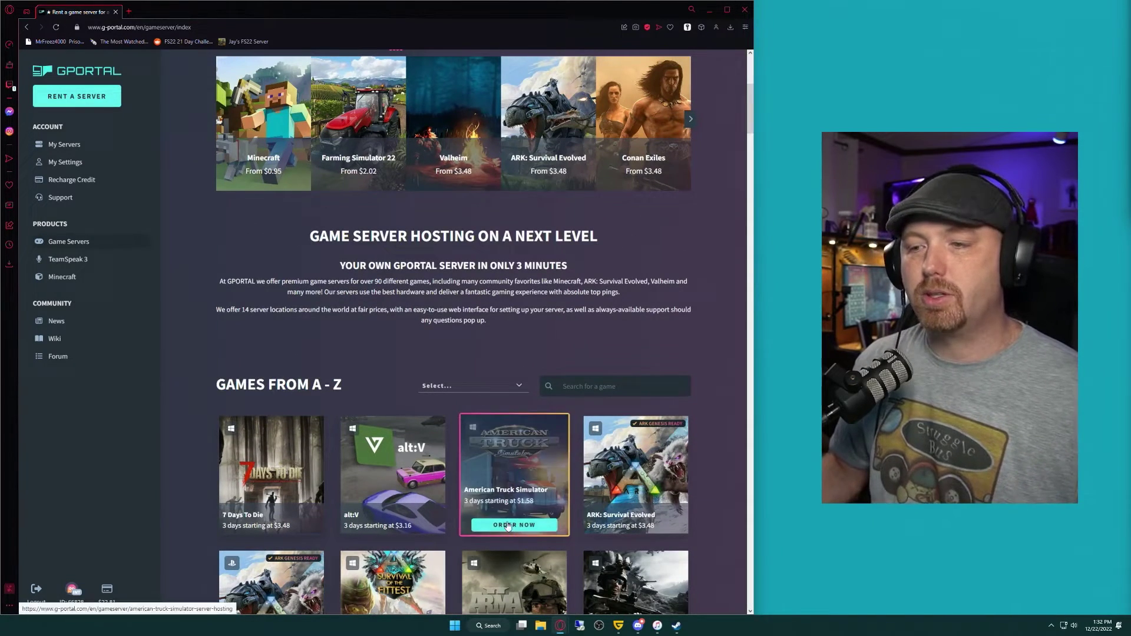
left_click(507, 525)
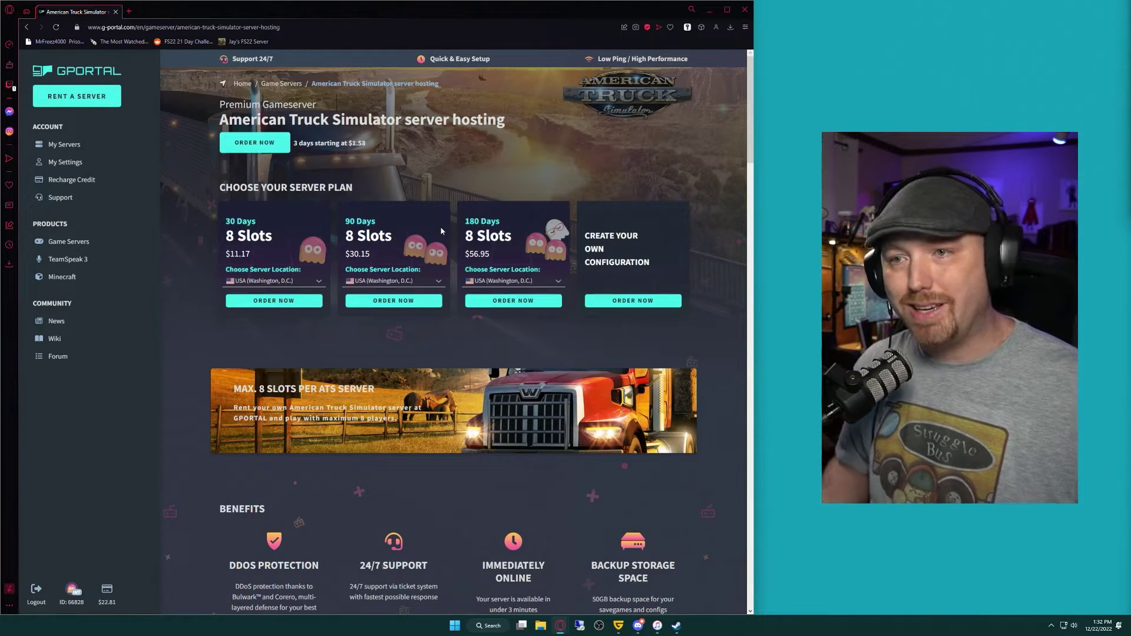
Step: Start ordering the 30-day plan in Washington, D.C. and set the slot count to 8
left_click(317, 280)
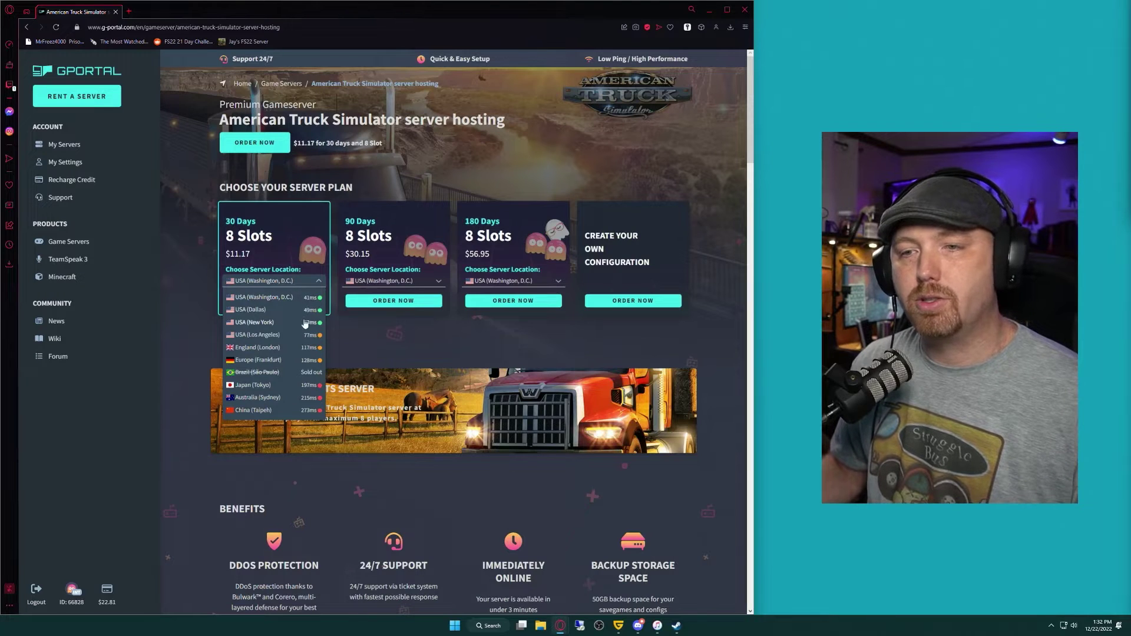
left_click(341, 332)
left_click(305, 301)
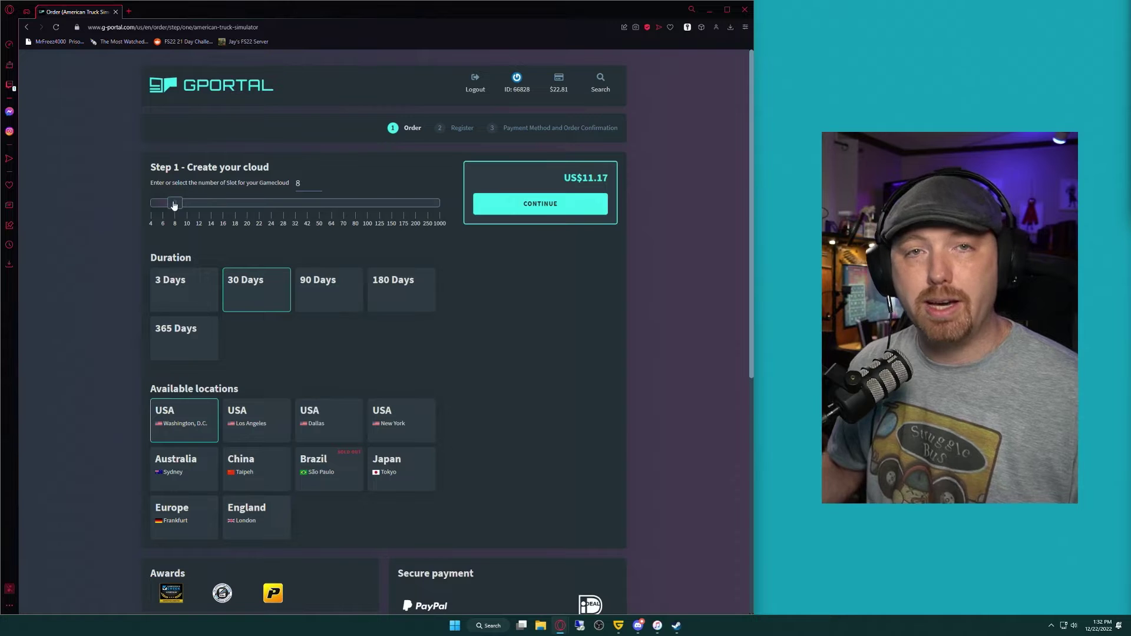
left_click_drag(174, 204, 158, 204)
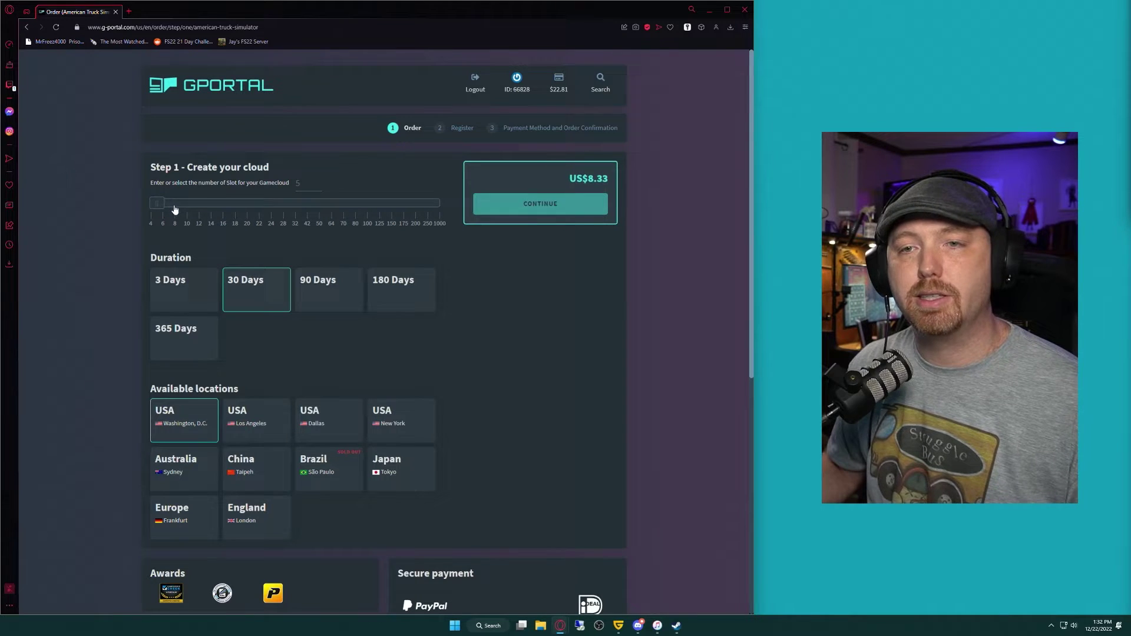
left_click(173, 204)
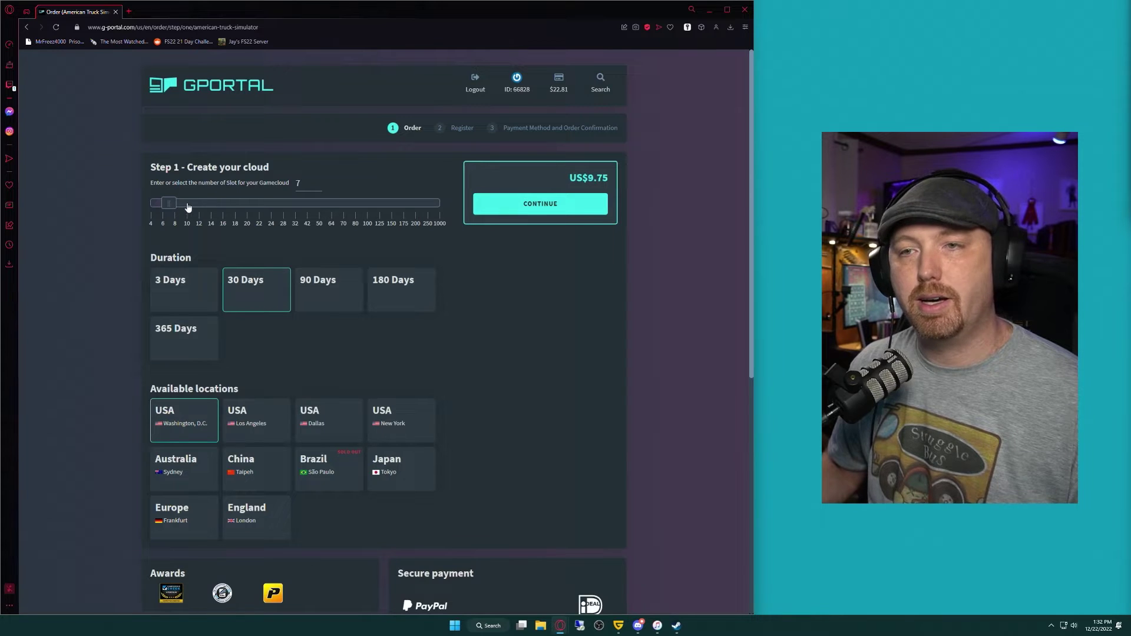
left_click(314, 180)
key("BackSpace")
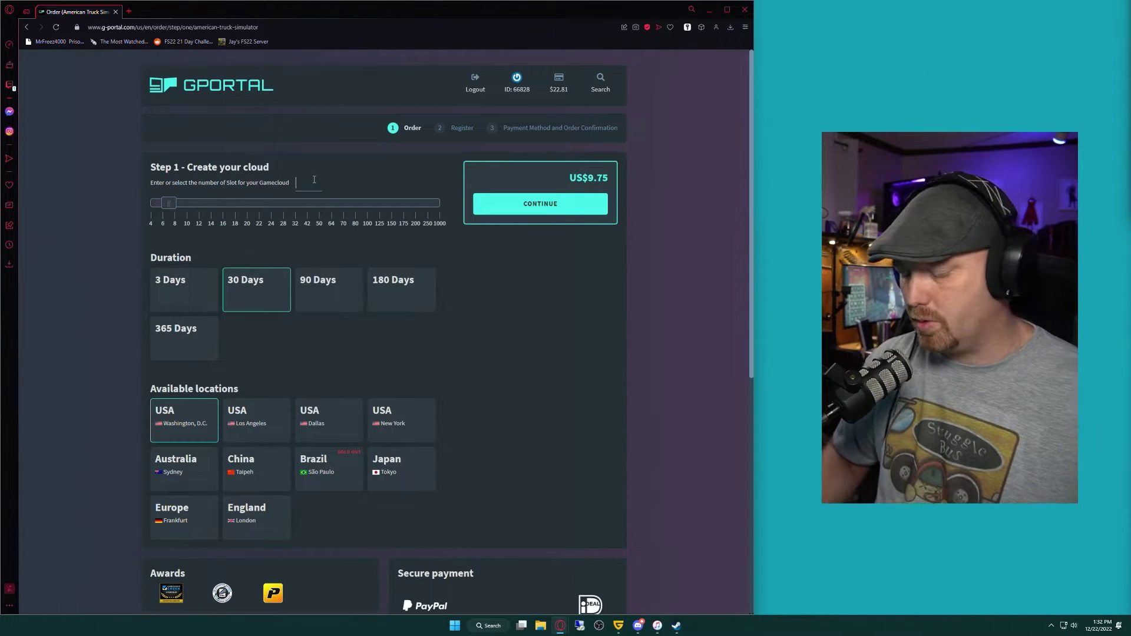
type("8")
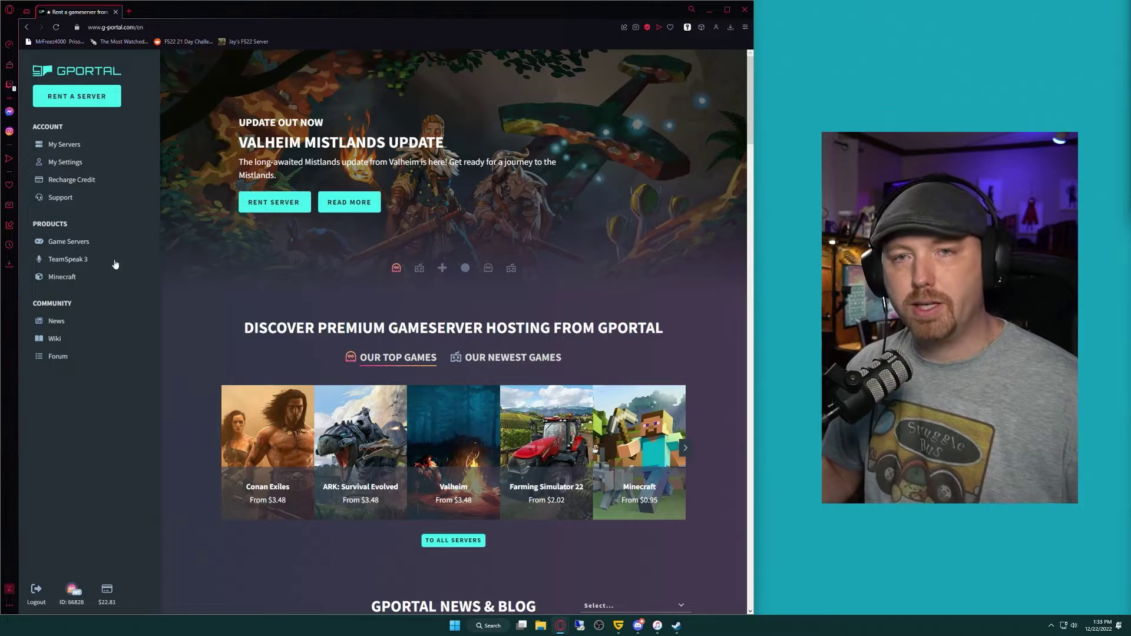
Step: Go to My Servers and locate Gamecloud US East #1573733 showing 20/28 slots used
left_click(58, 148)
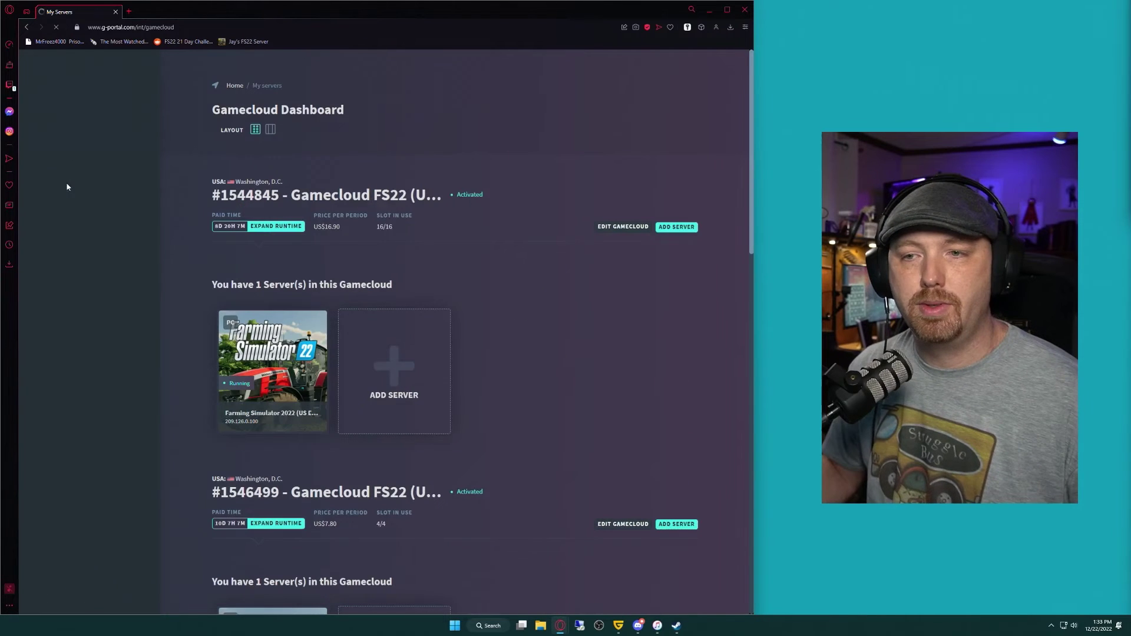
scroll(469, 247, "down", 2)
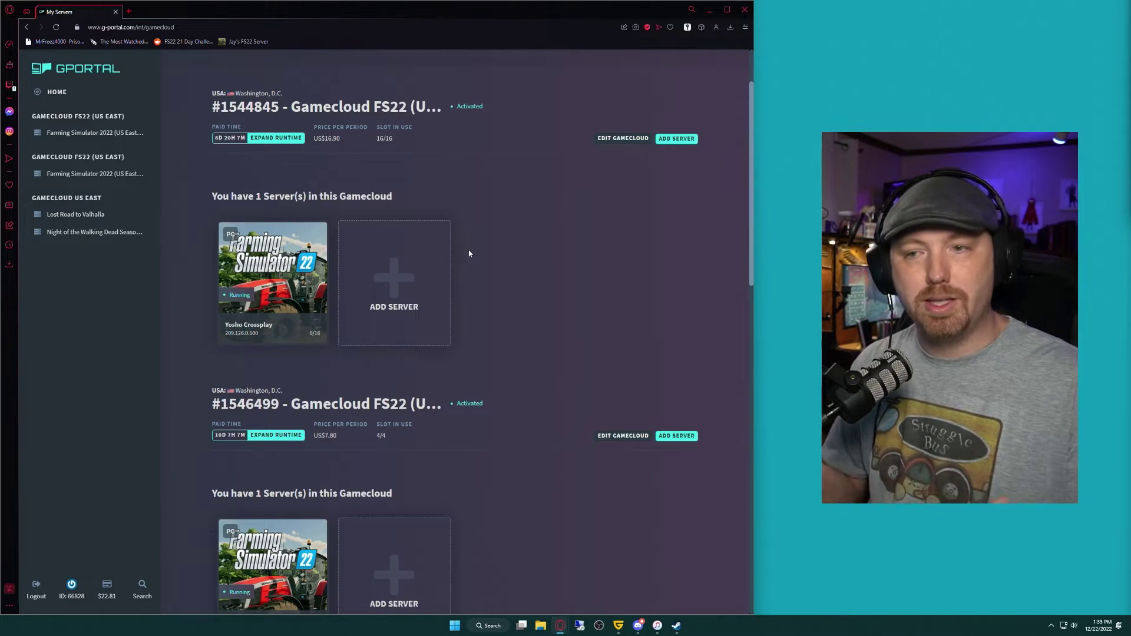
scroll(516, 250, "down", 5)
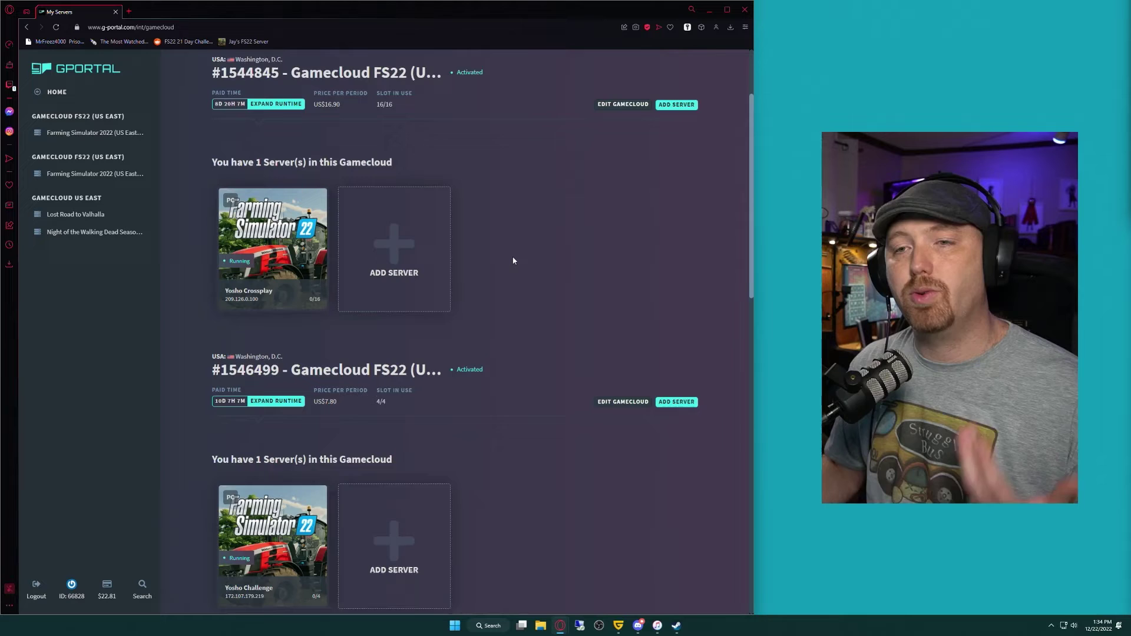
scroll(514, 249, "down", 2)
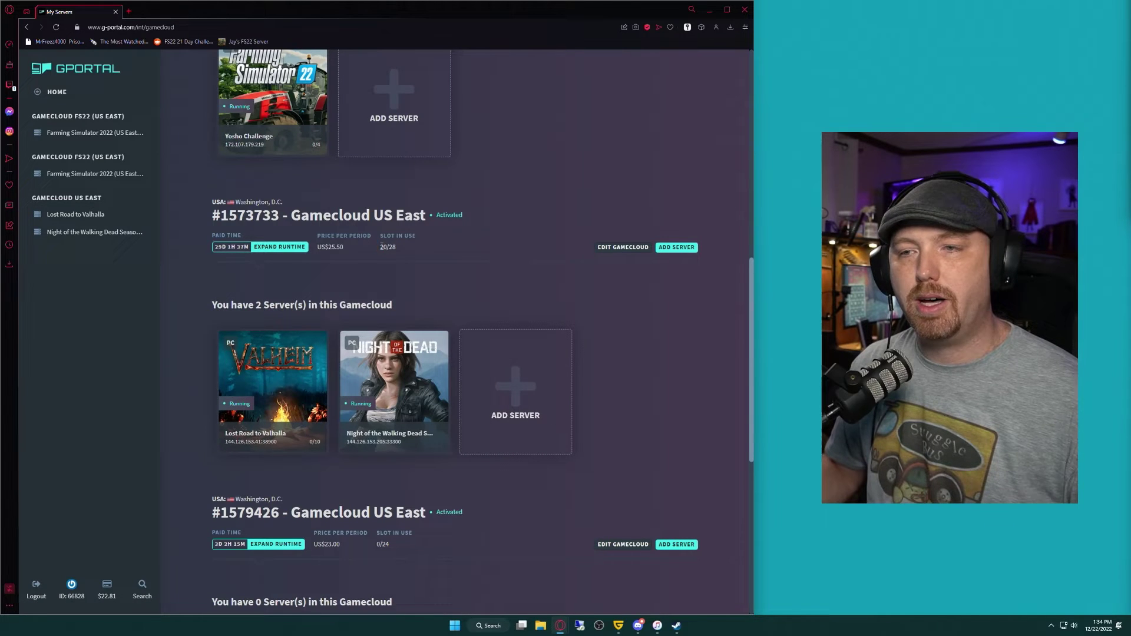
left_click_drag(381, 247, 396, 249)
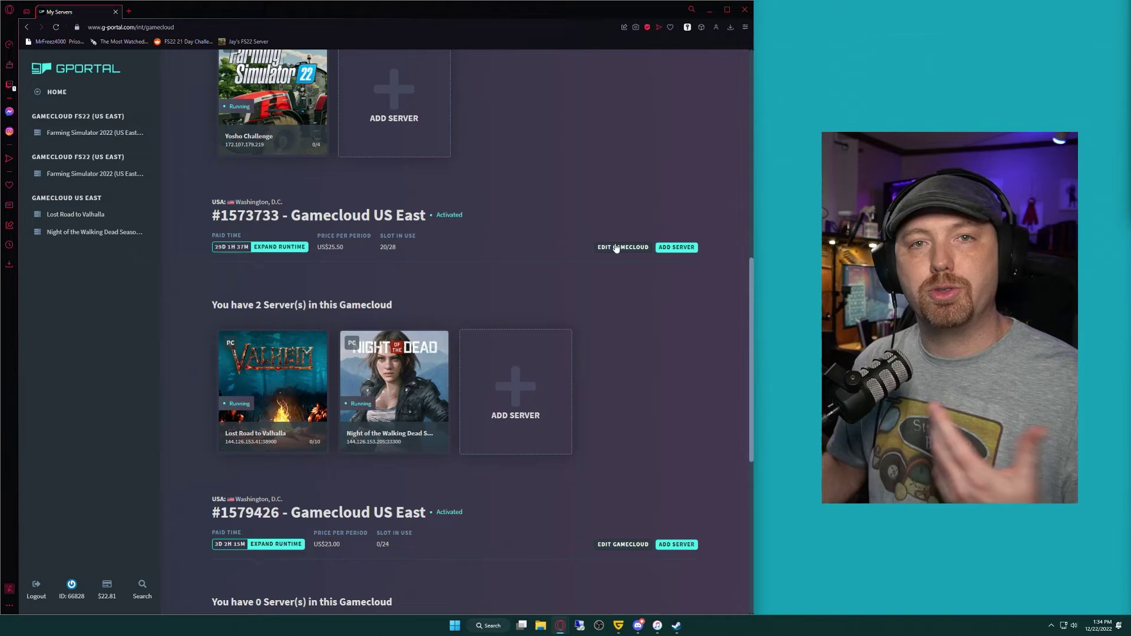
Step: Use Add Server to give the American Truck Simulator card 8 slots and add it to Gamecloud US East
left_click(533, 381)
left_click(412, 338)
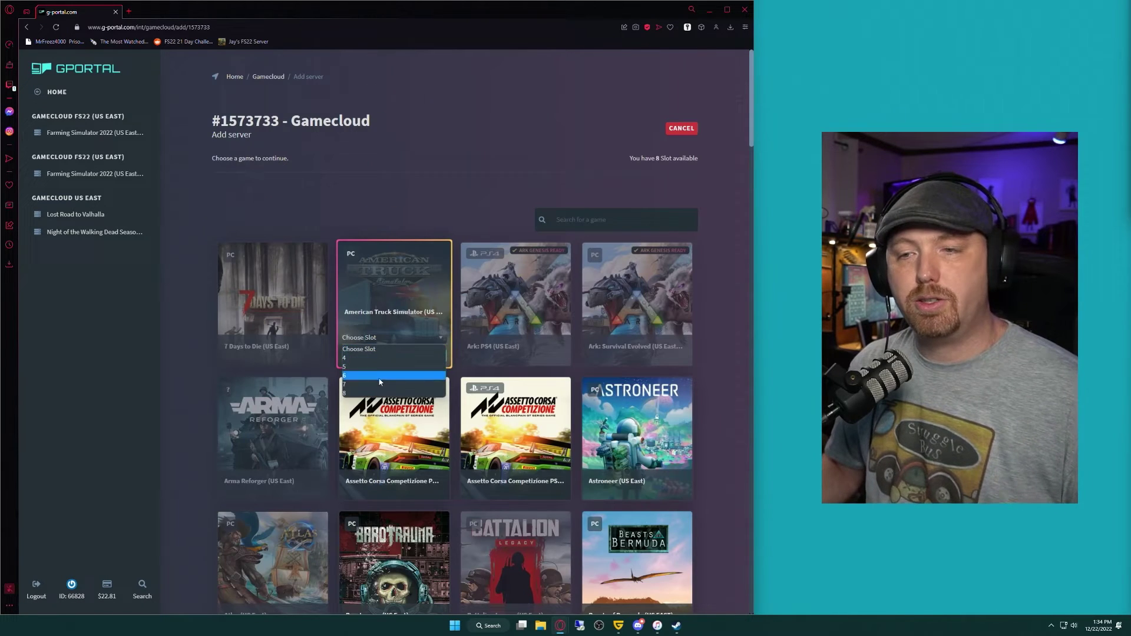
left_click(377, 393)
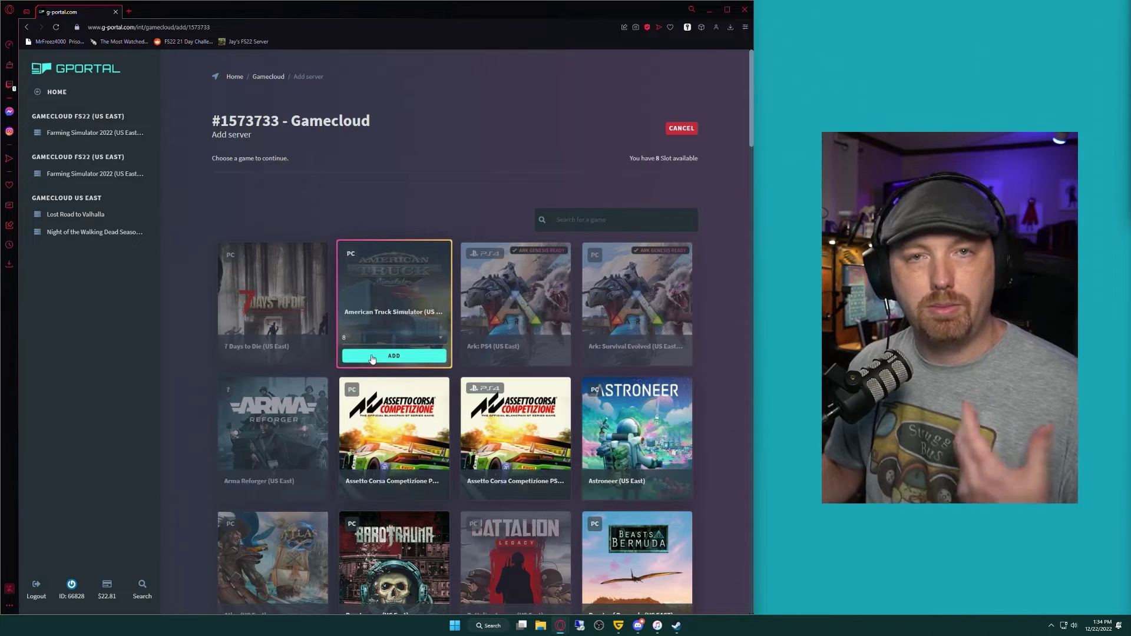
left_click(394, 356)
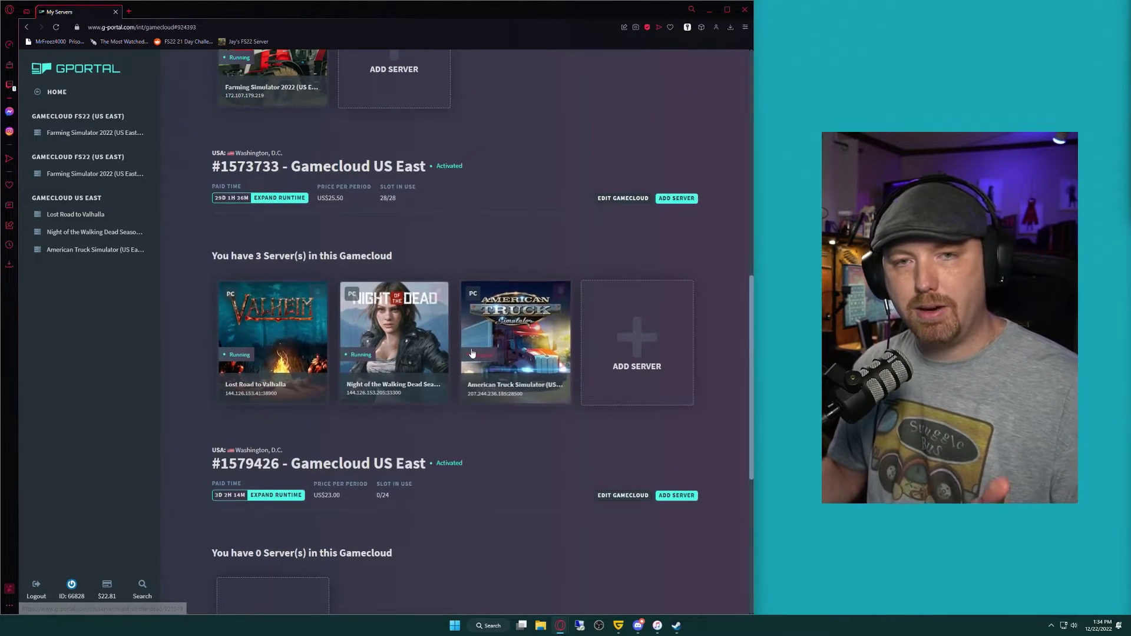
mouse_move(467, 353)
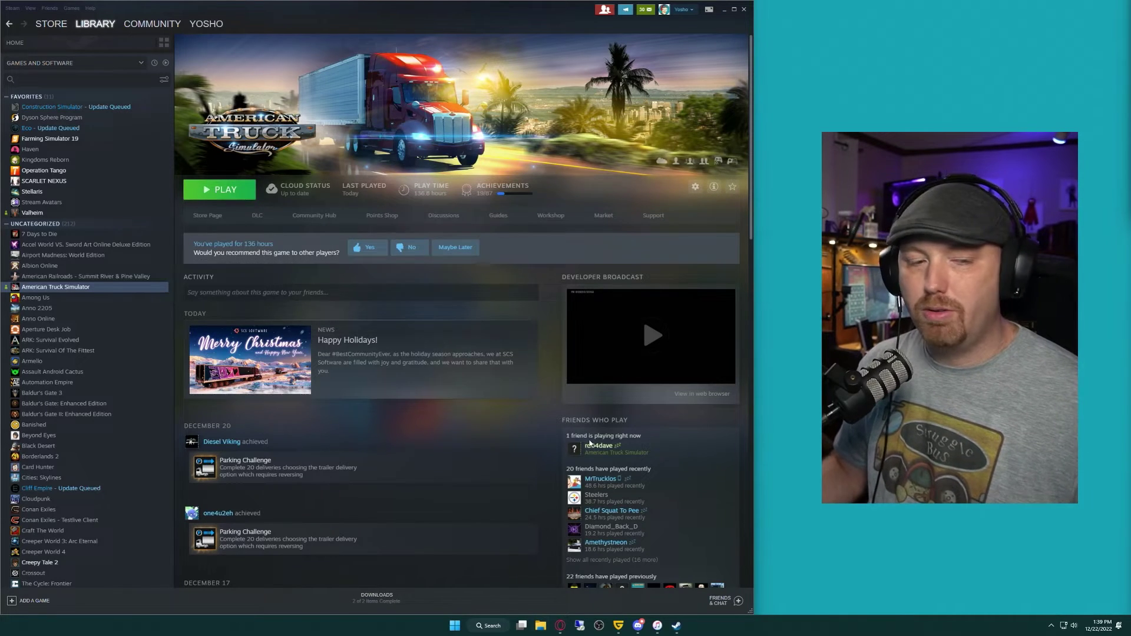
Step: Open config.cfg from Documents > American Truck Simulator in Notepad
left_click(540, 626)
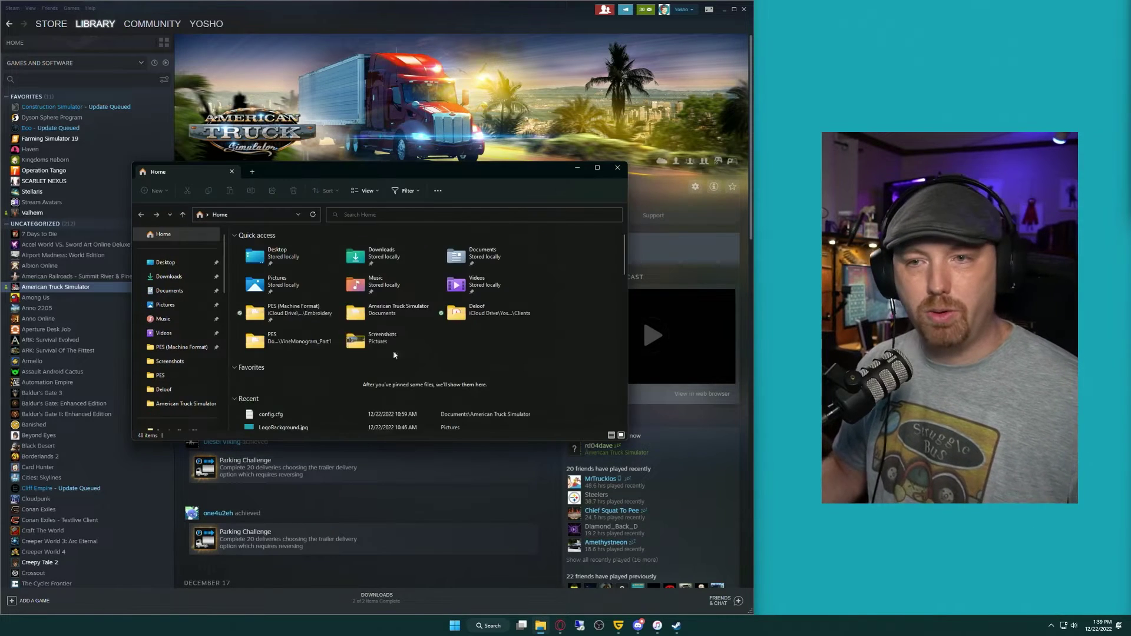
left_click(168, 292)
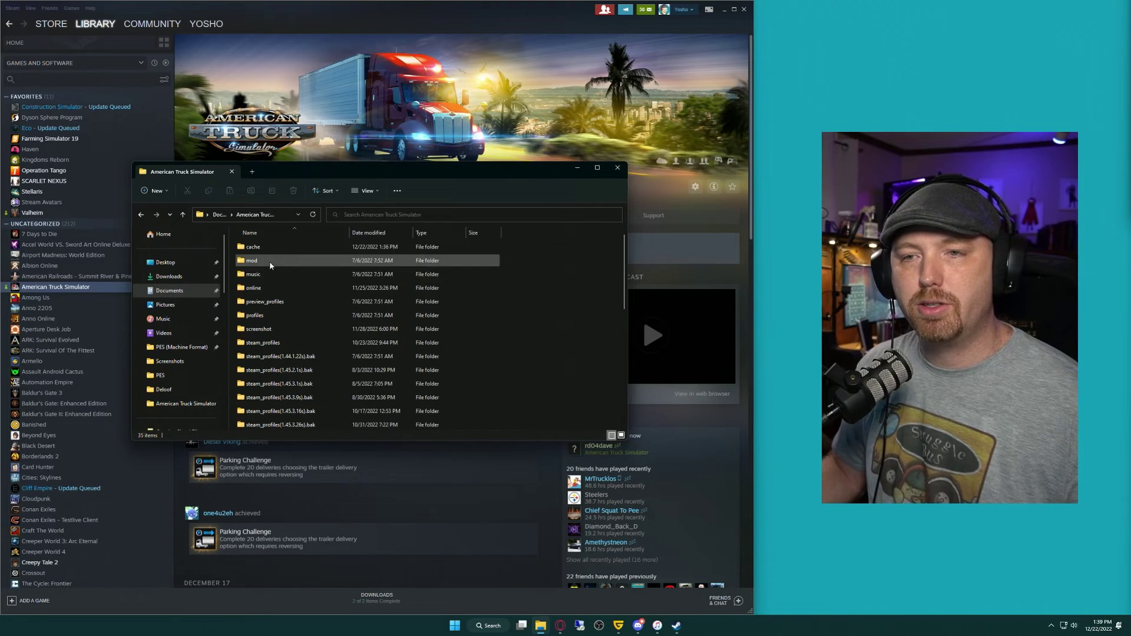
double_click(270, 261)
scroll(295, 294, "down", 5)
scroll(313, 303, "down", 4)
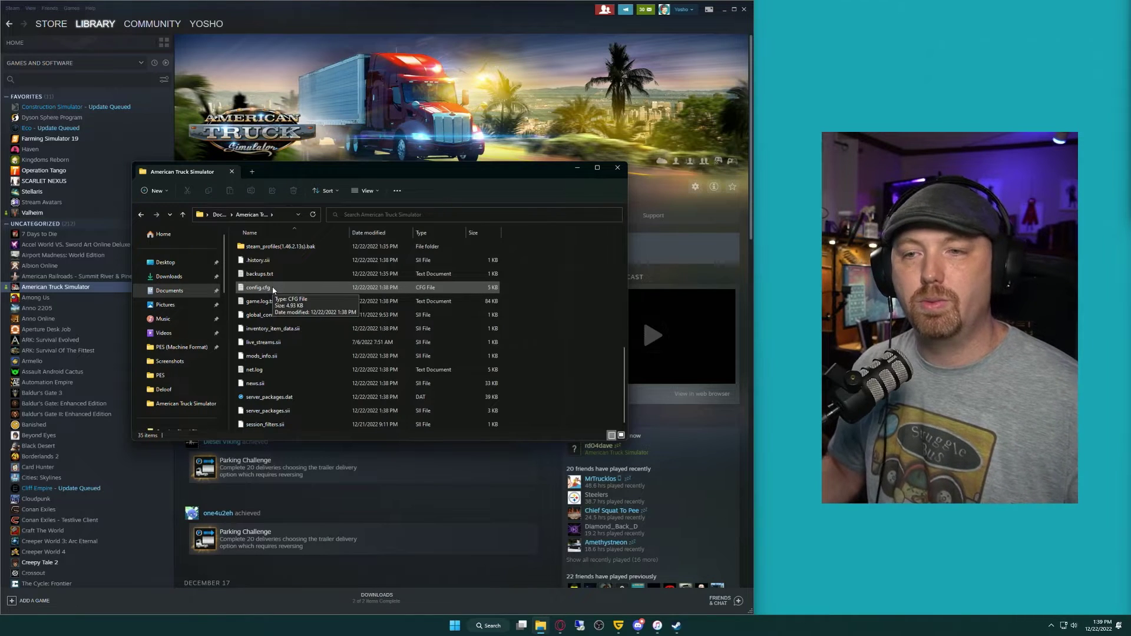
double_click(272, 288)
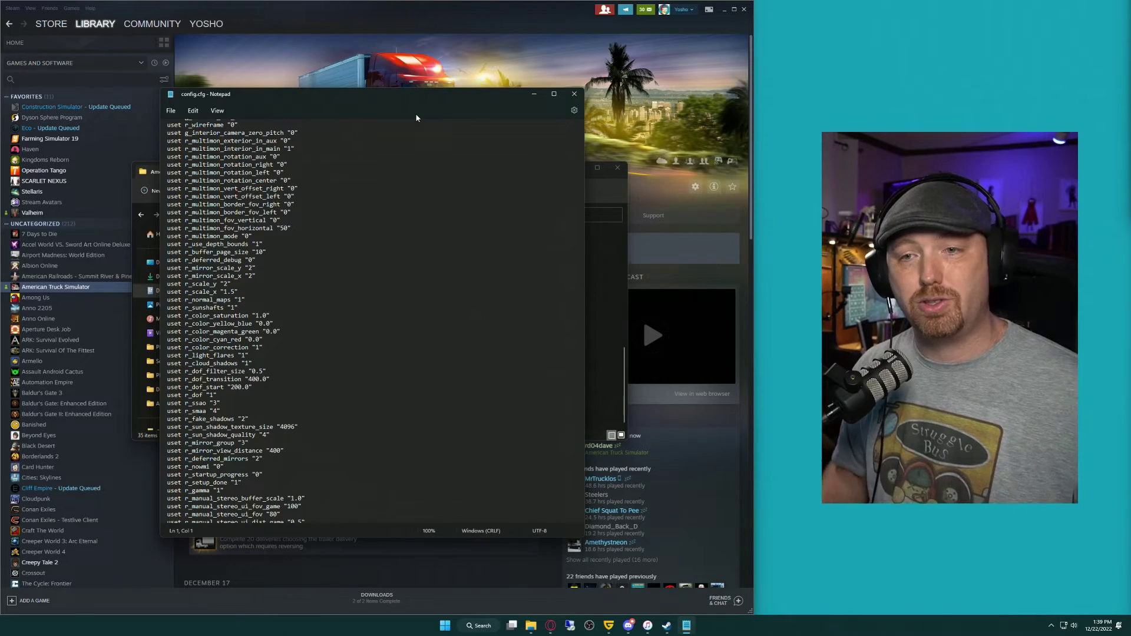
Step: Find g_console in config.cfg and set its value to 1
scroll(422, 315, "down", 15)
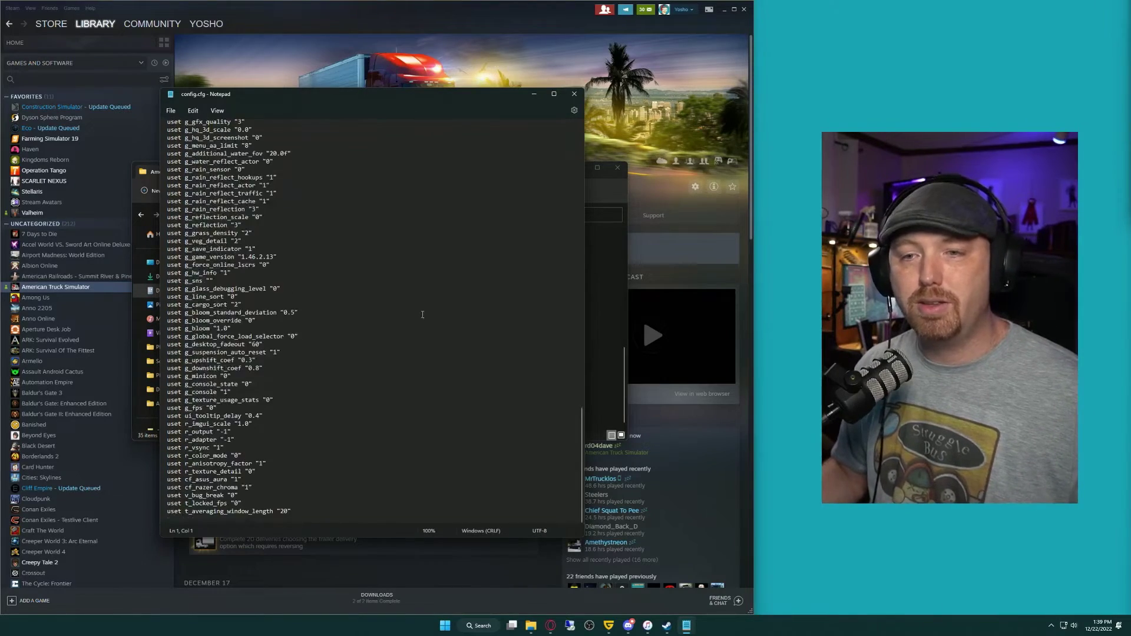
scroll(422, 314, "up", 20)
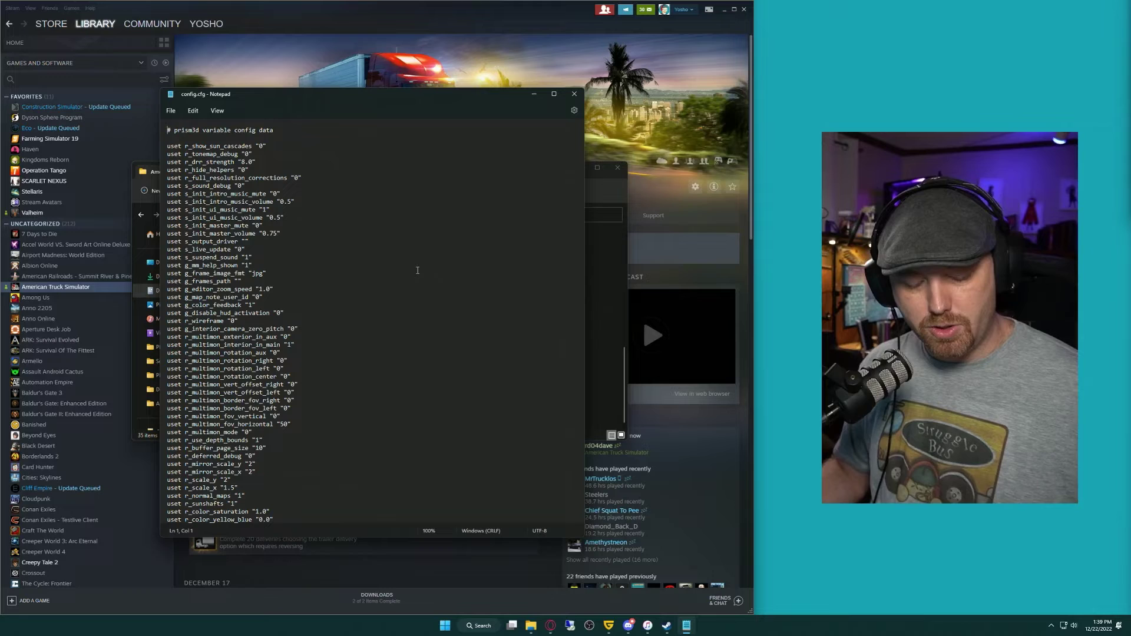
key("ctrl+f")
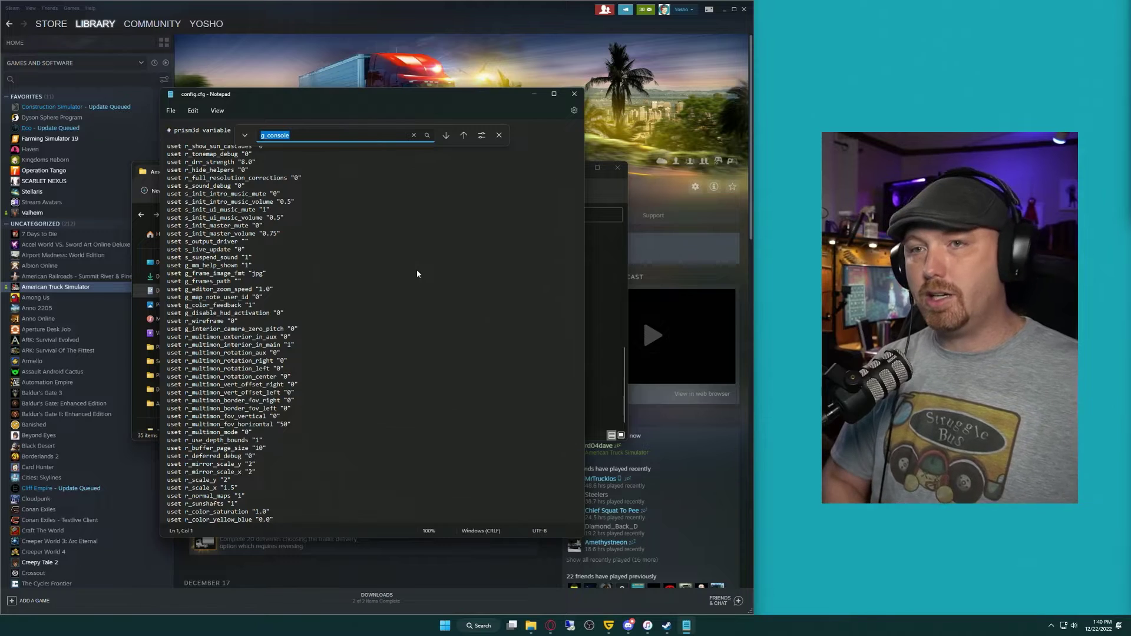
key("Return")
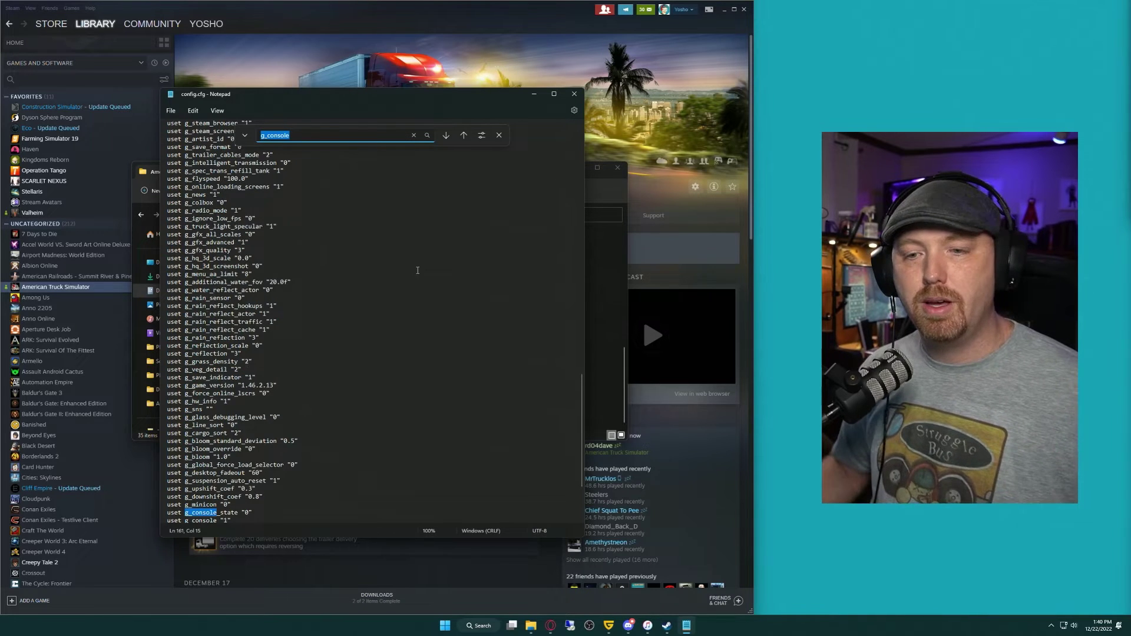
scroll(292, 356, "down", 3)
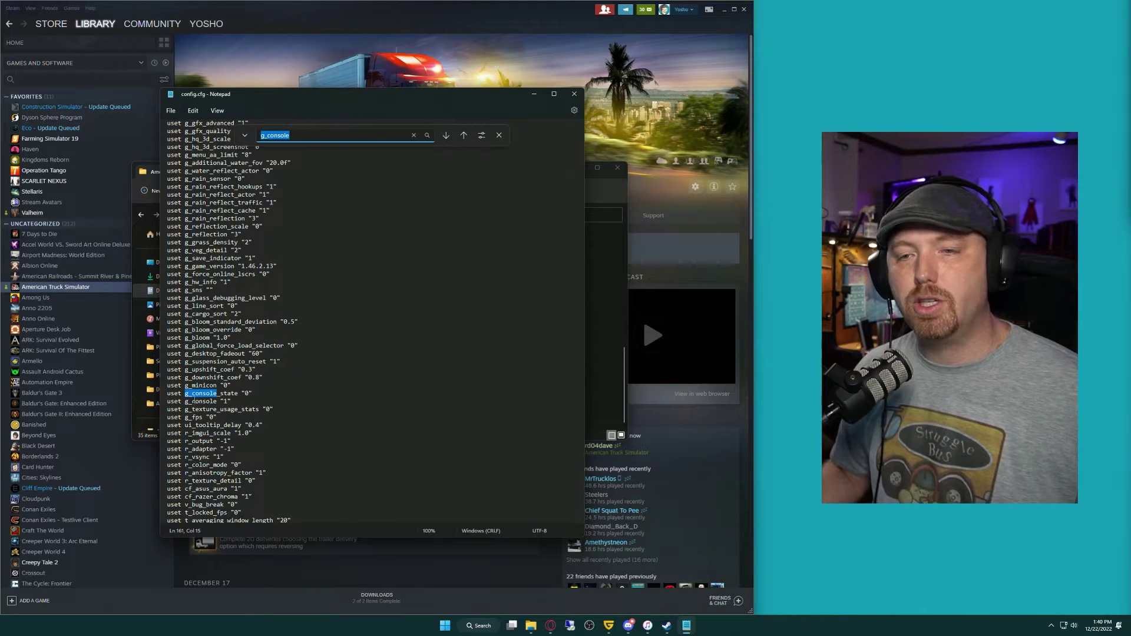
left_click_drag(206, 402, 240, 401)
left_click(226, 393)
left_click(238, 401)
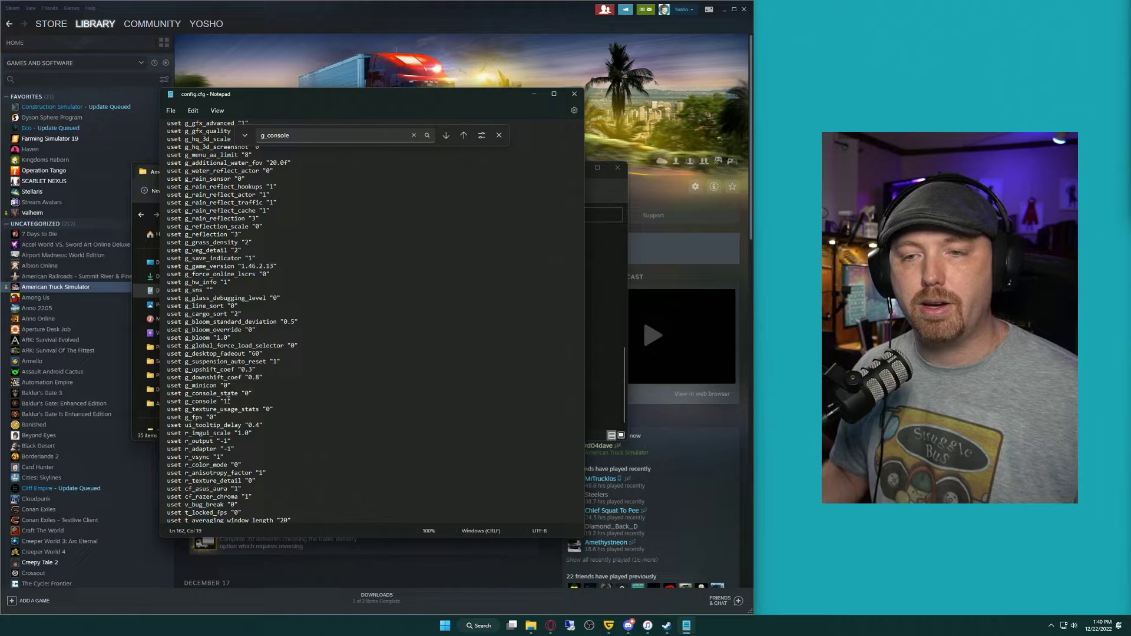
left_click(229, 400)
key("BackSpace")
type("0")
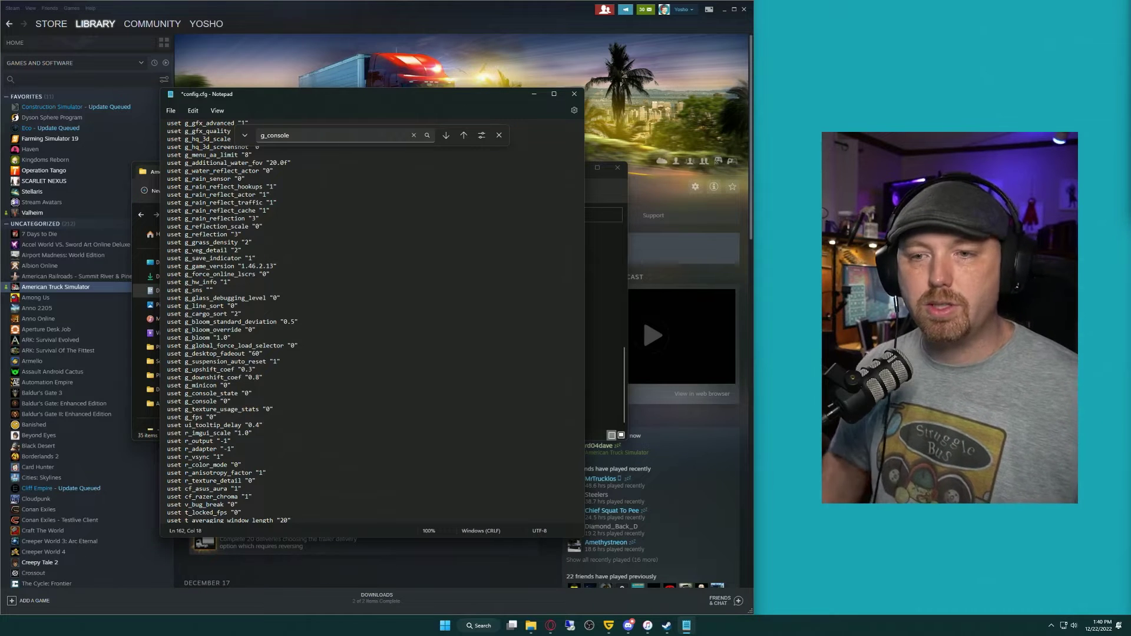
key("BackSpace")
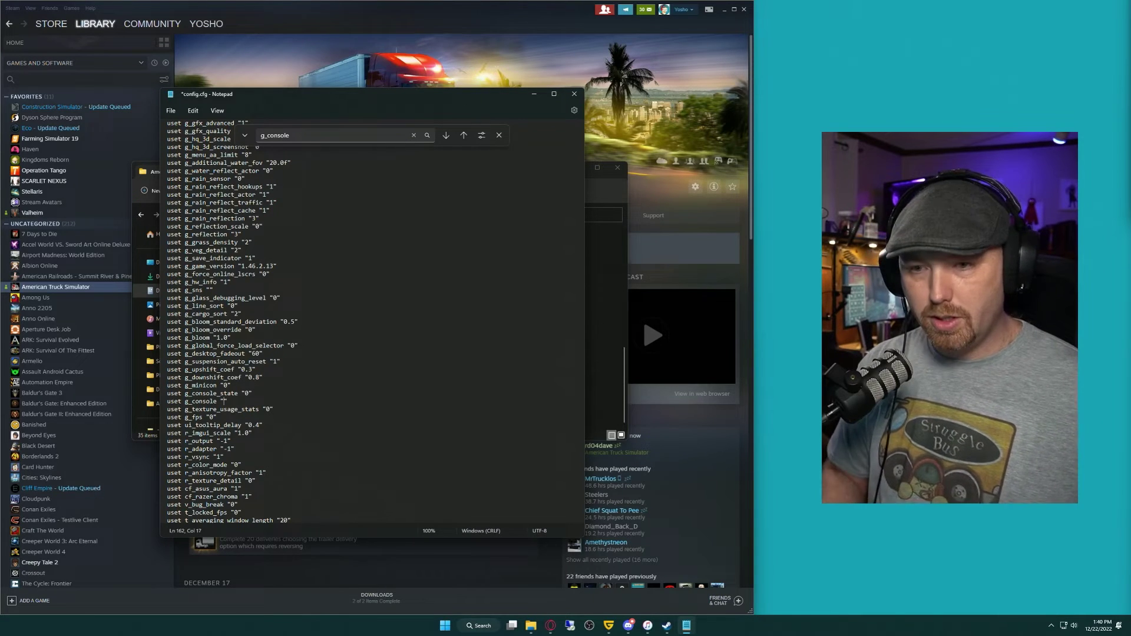
type("1")
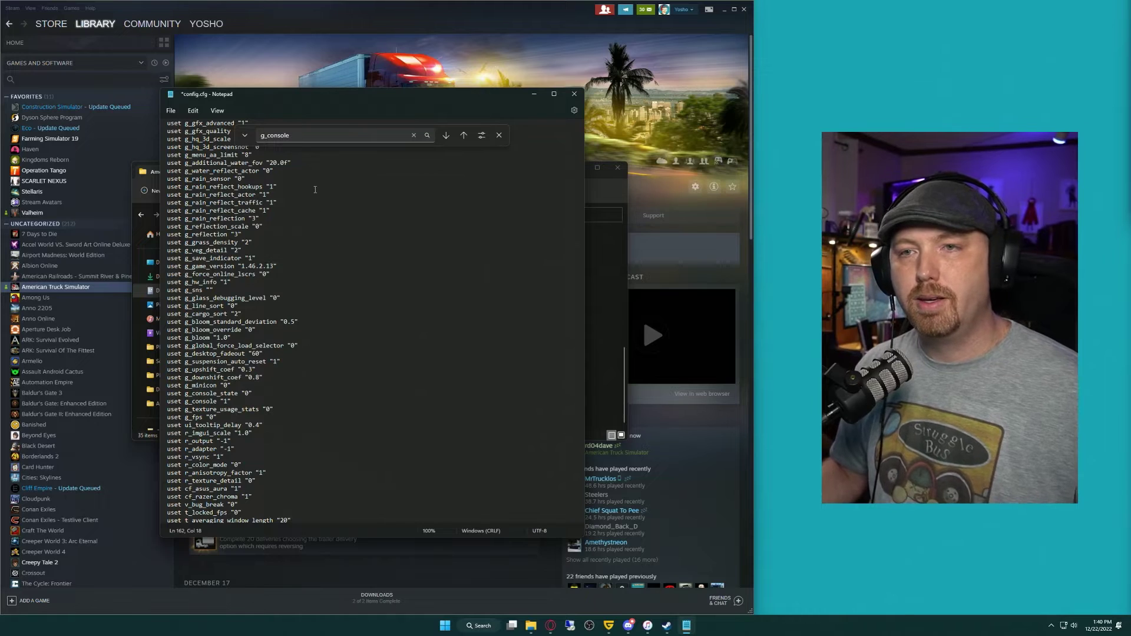
Step: Search for g_developer and confirm its value is 1
left_click(279, 136)
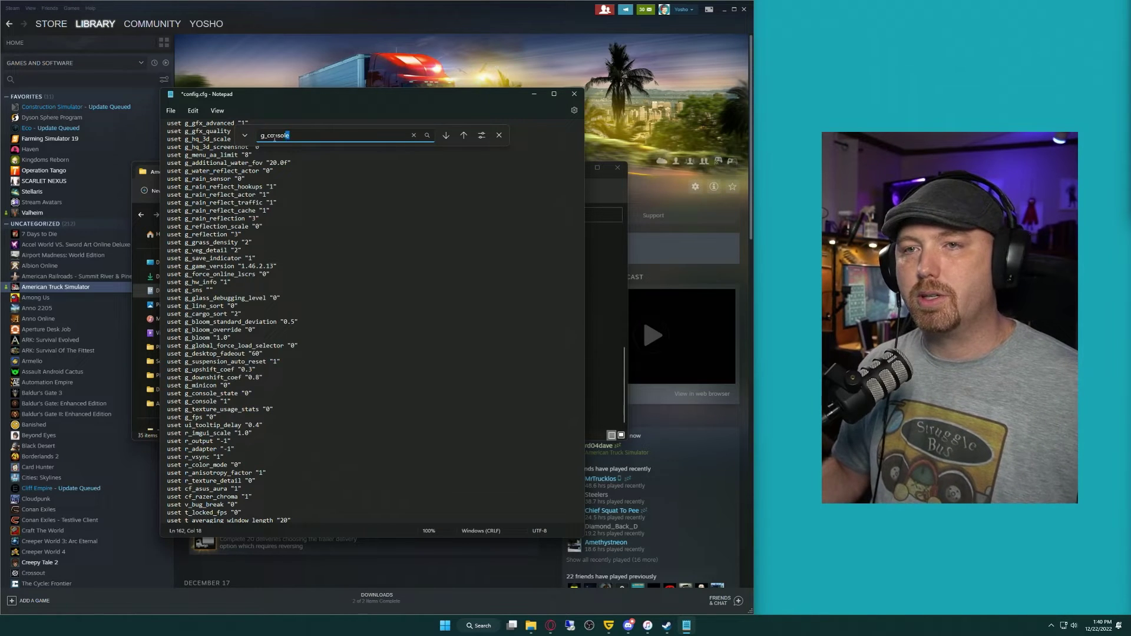
key("ctrl+a")
type("g_")
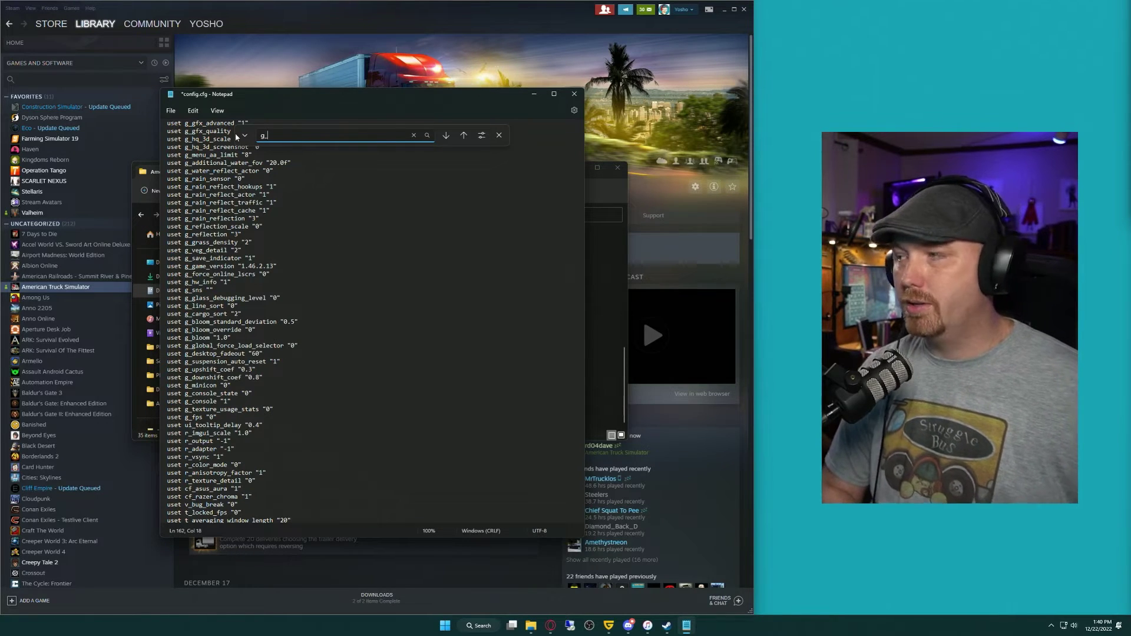
type("develop")
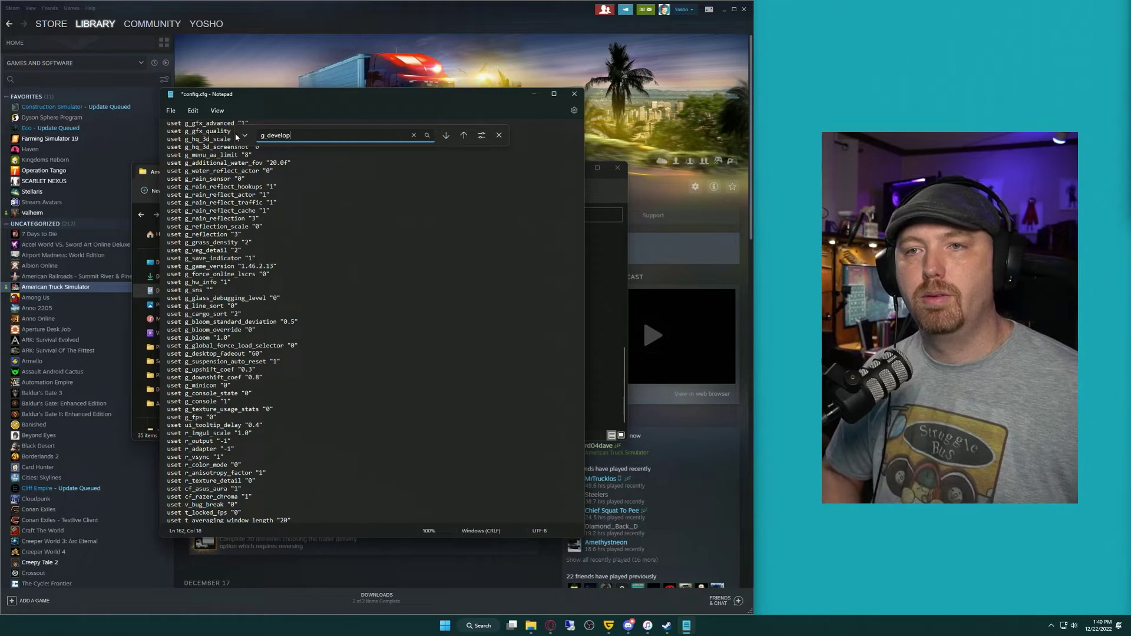
key("Return")
scroll(204, 200, "up", 3)
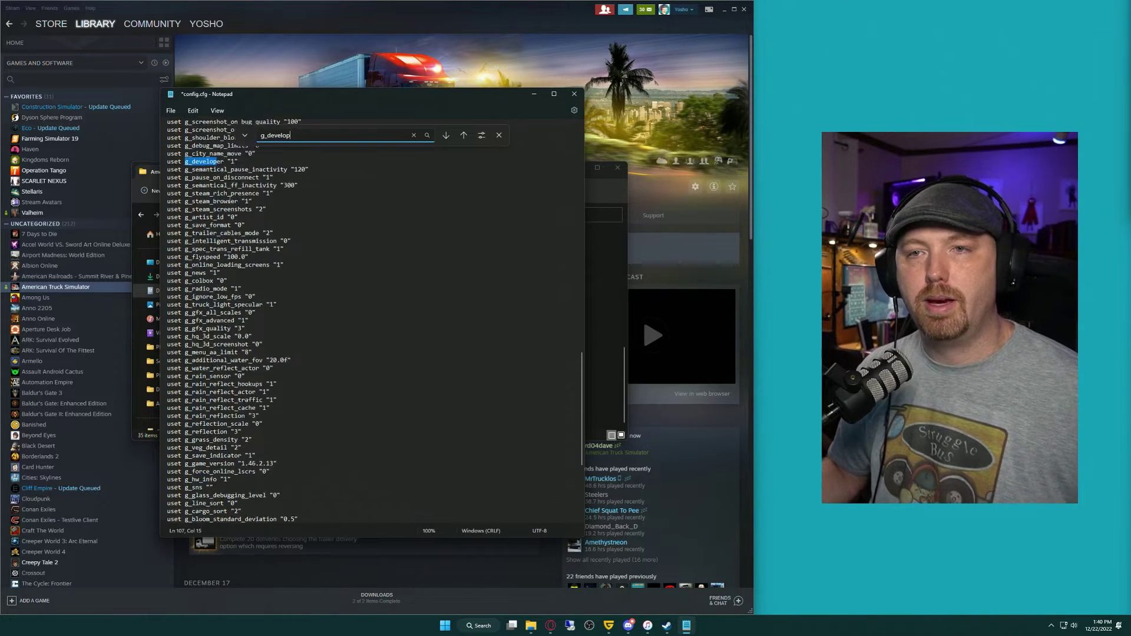
left_click(233, 191)
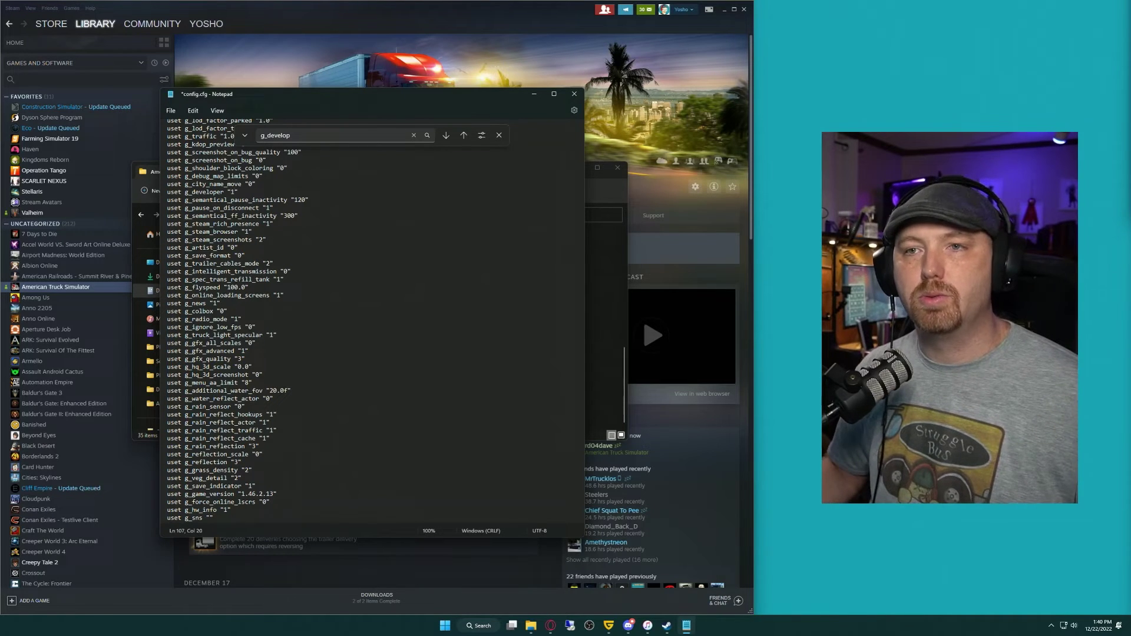
Step: Save config.cfg and close Notepad
left_click(497, 136)
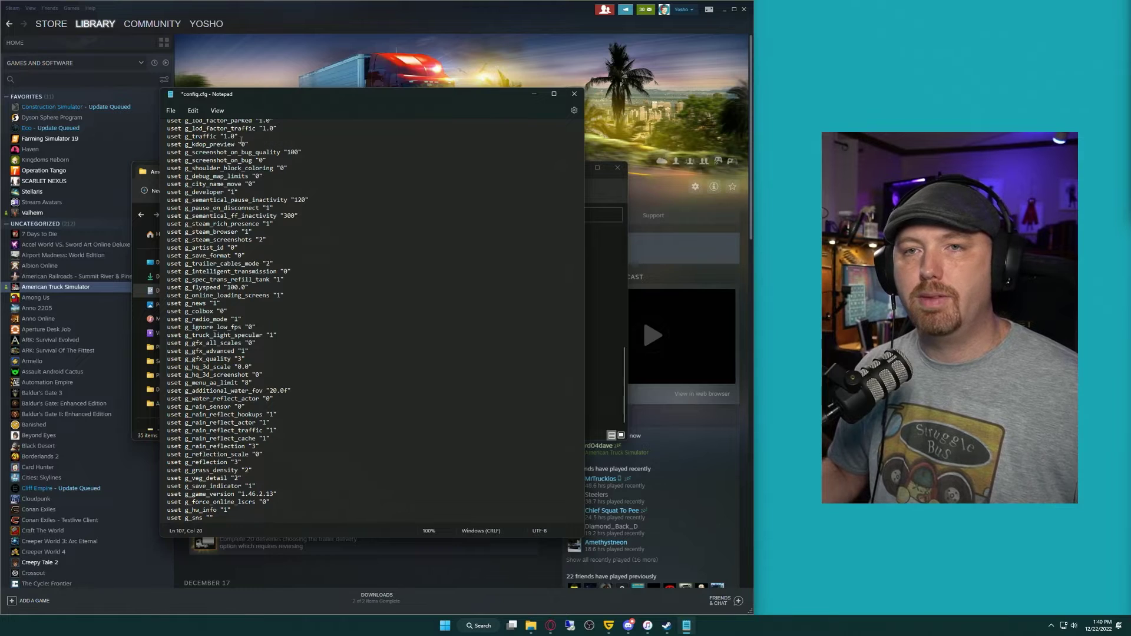
left_click(170, 111)
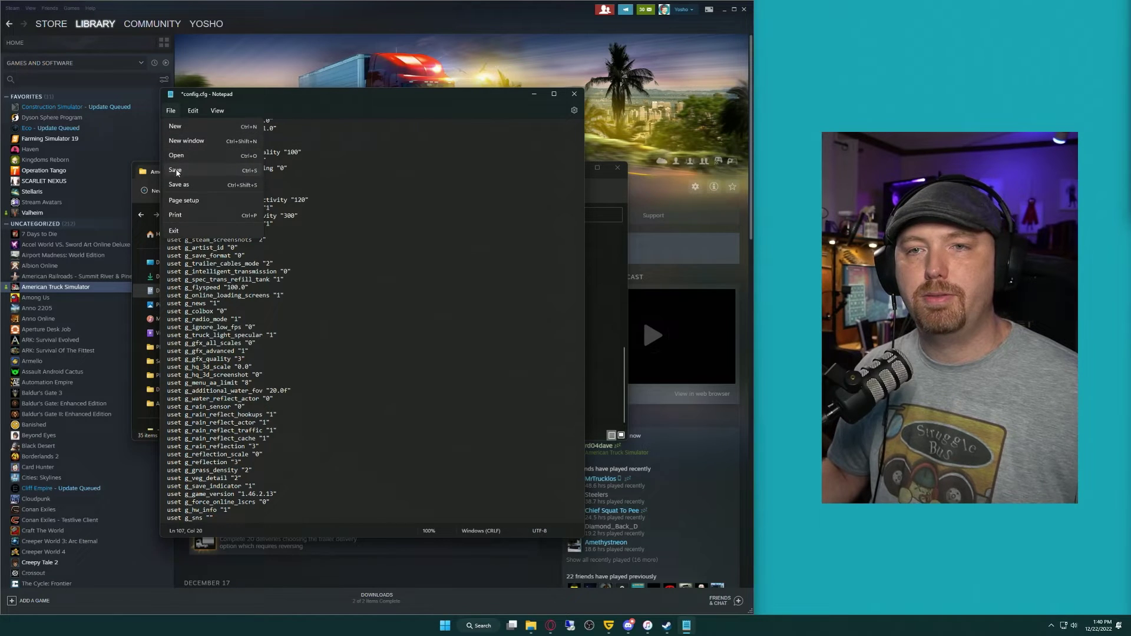
left_click(175, 170)
left_click(573, 97)
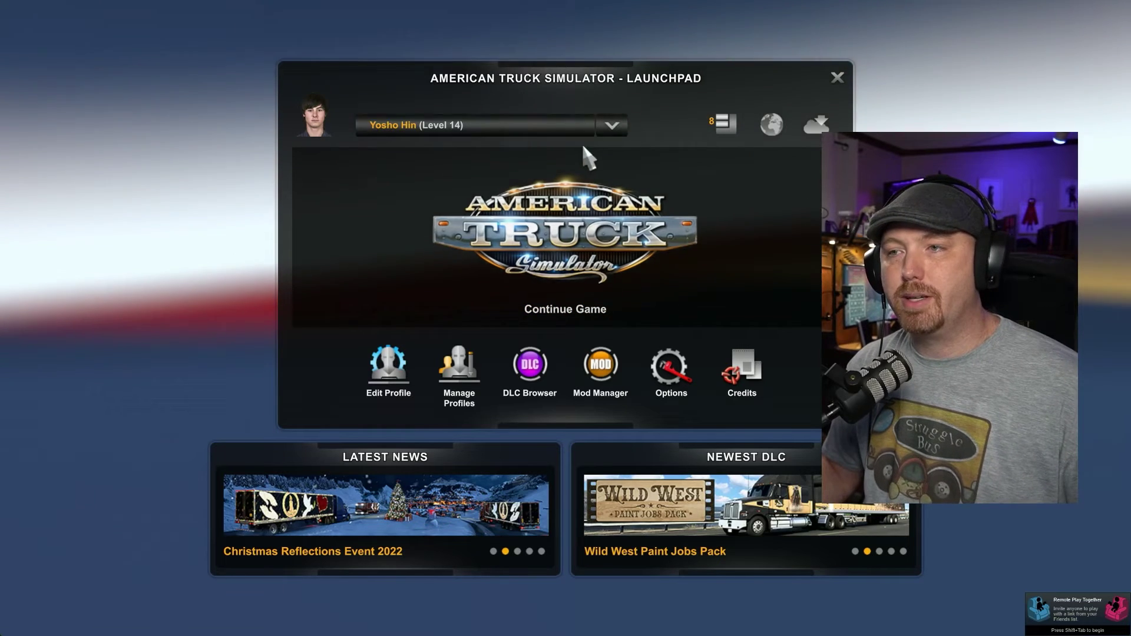
Step: Keep the level 14 profile on the Launchpad, open the Mod Manager, then exit it
left_click(617, 126)
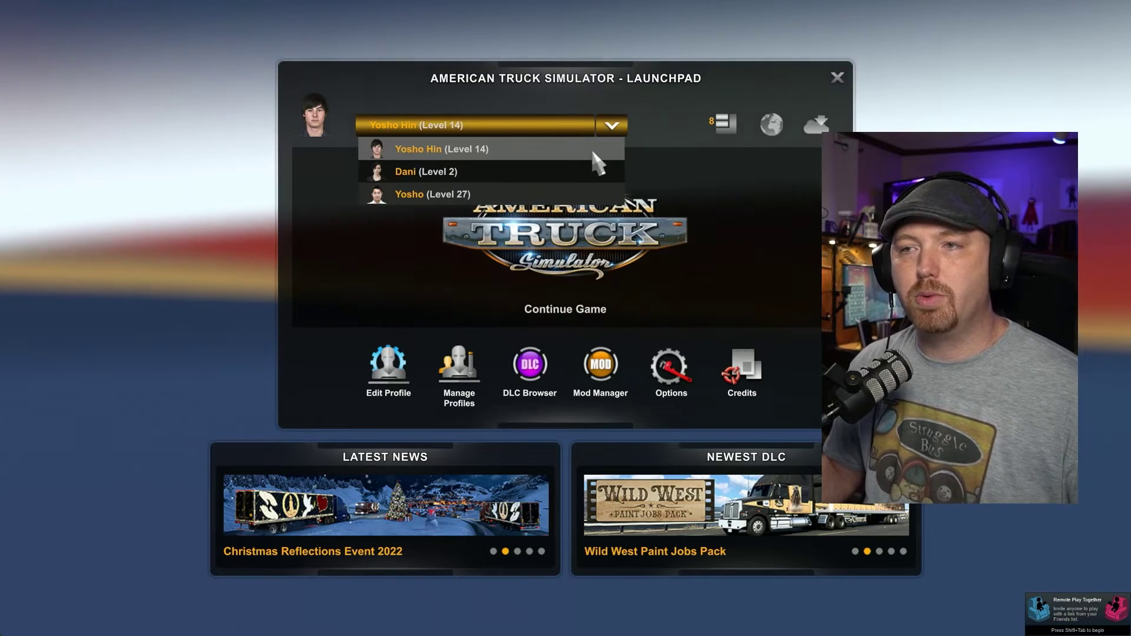
left_click(543, 147)
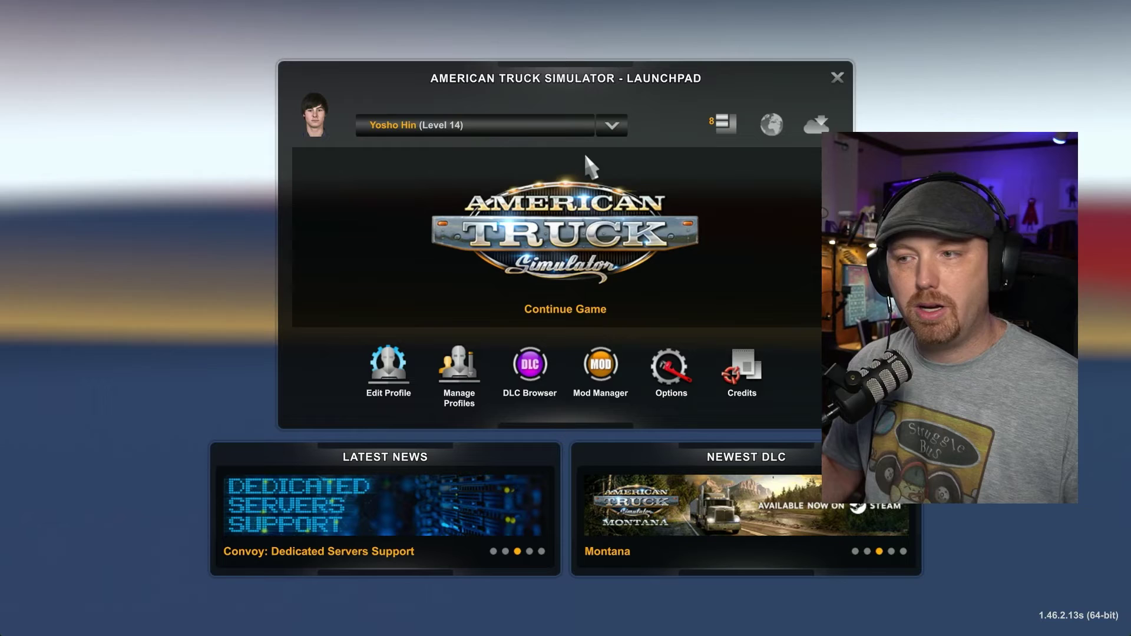
left_click(590, 368)
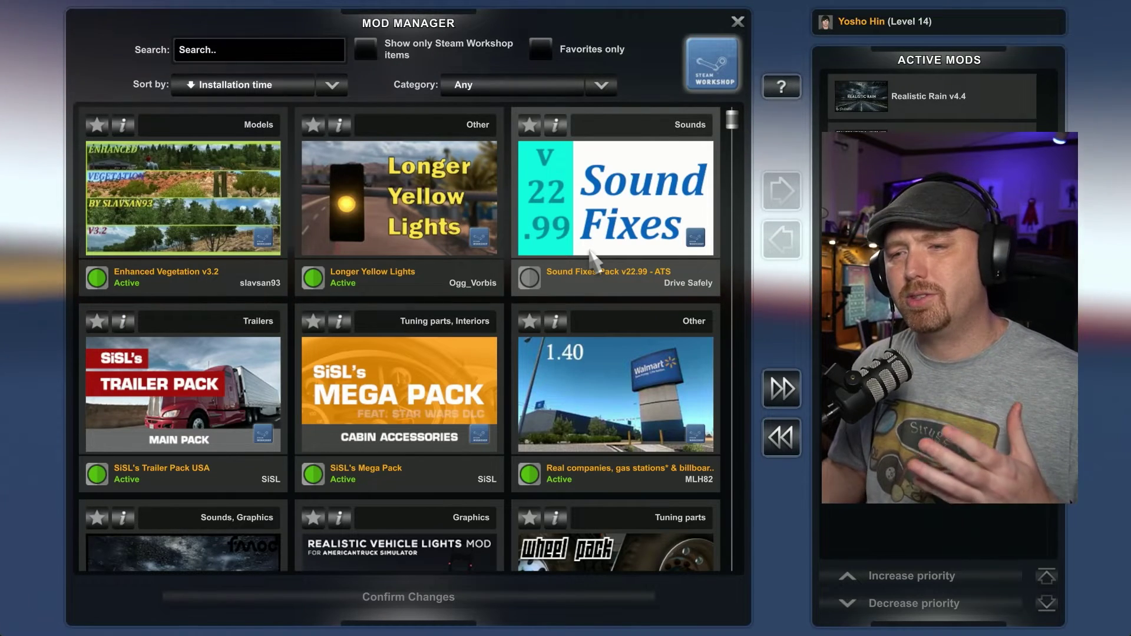
left_click(736, 25)
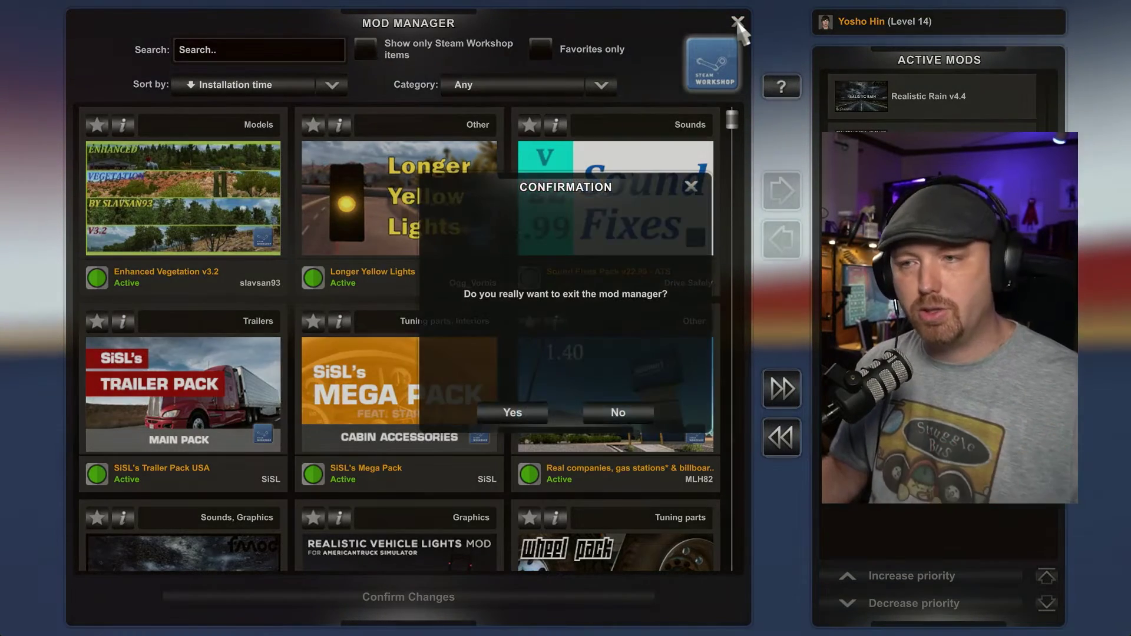
Step: Confirm leaving the Mod Manager and run export_server_packages in the developer console
left_click(512, 412)
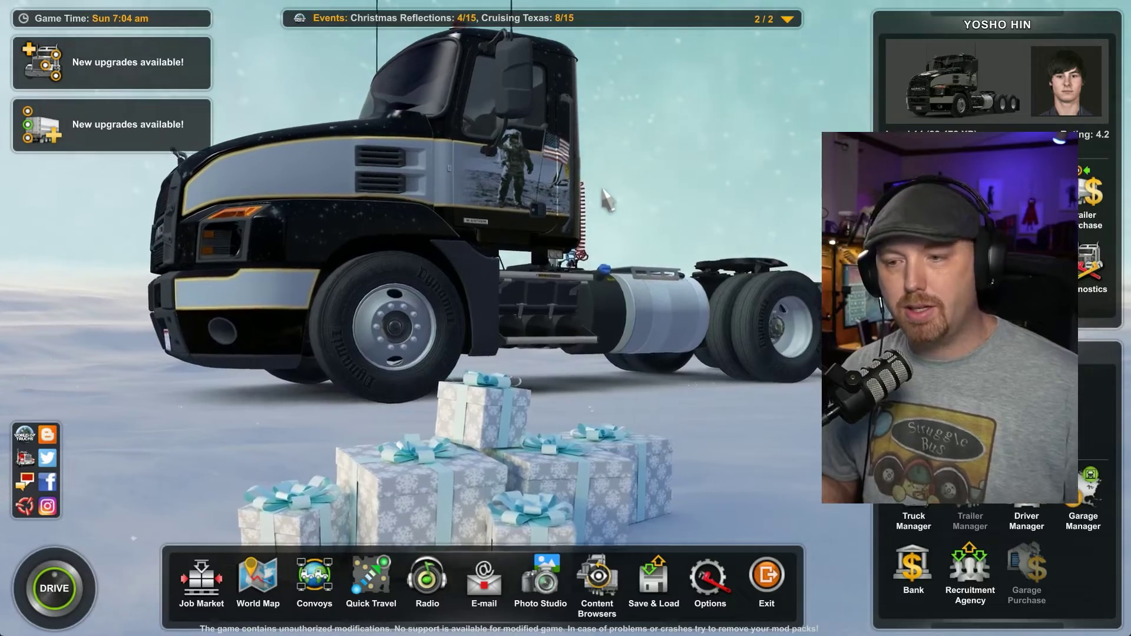
key("grave")
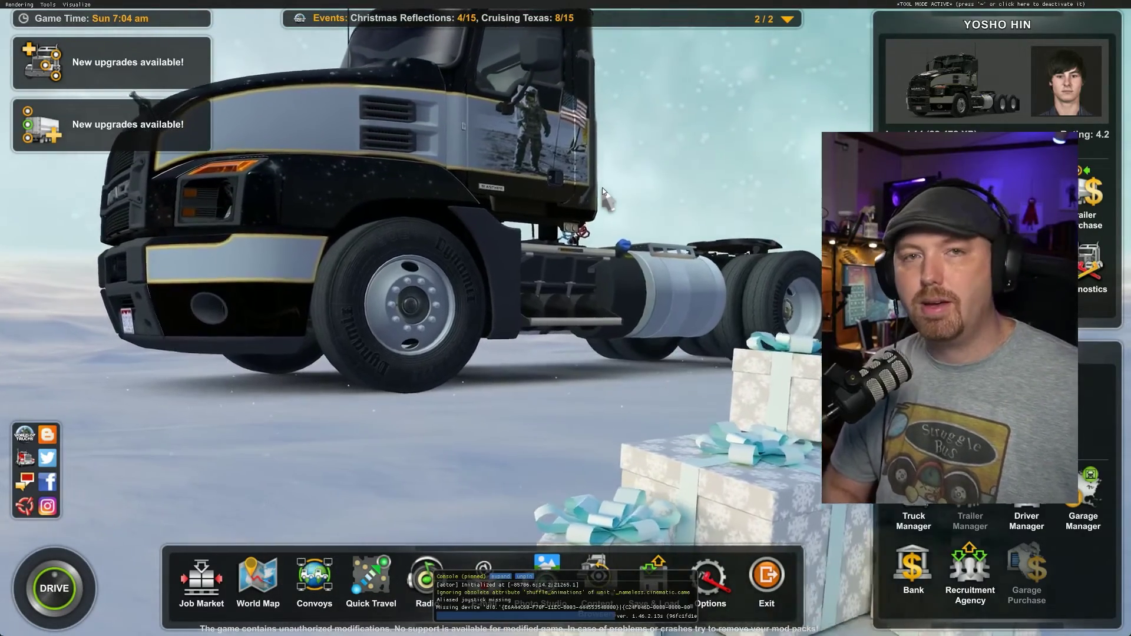
type("export")
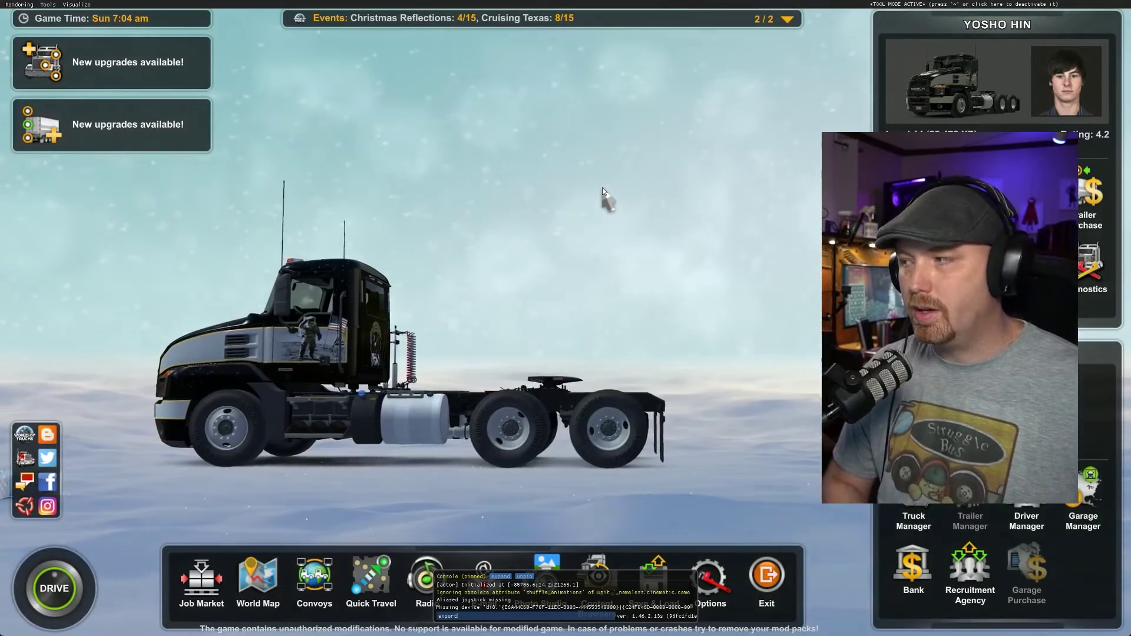
type("_ser")
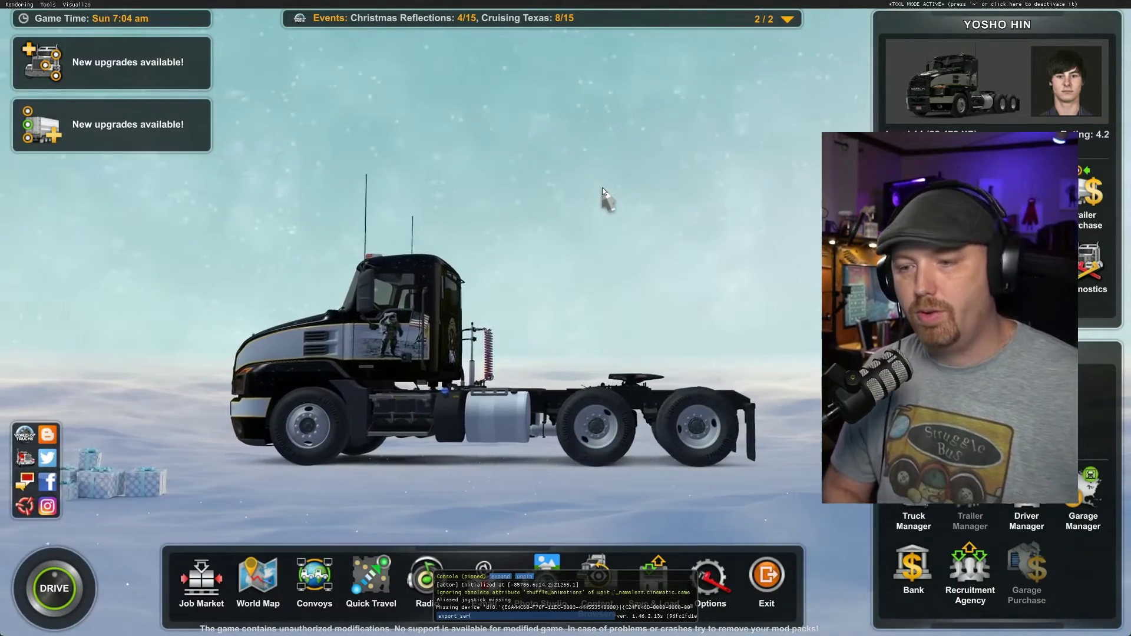
type("ver_")
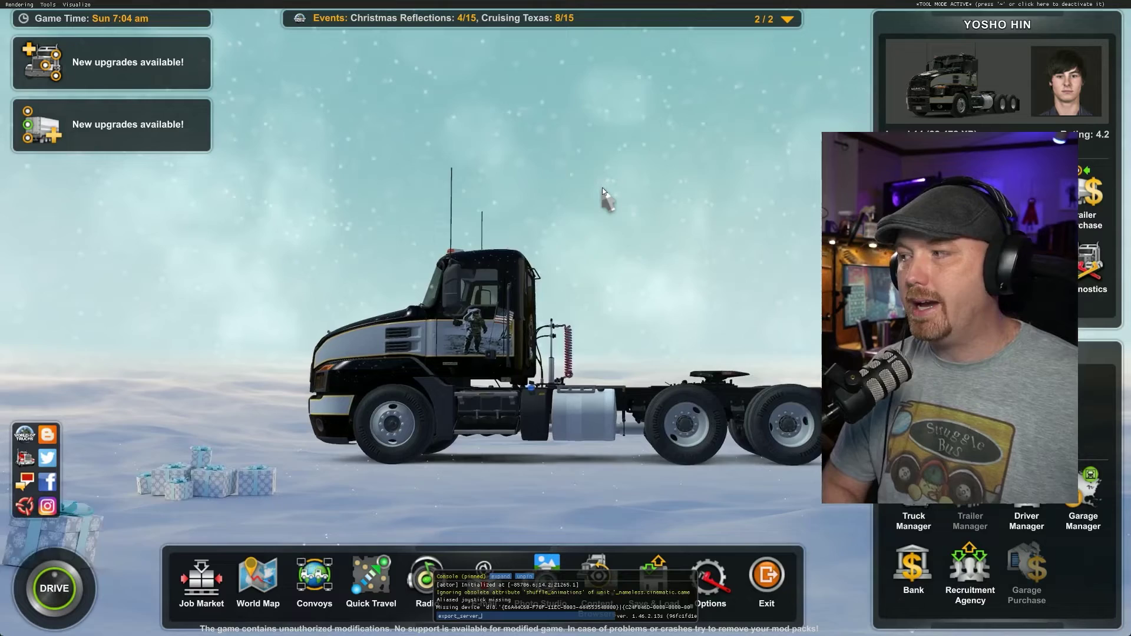
type("packages")
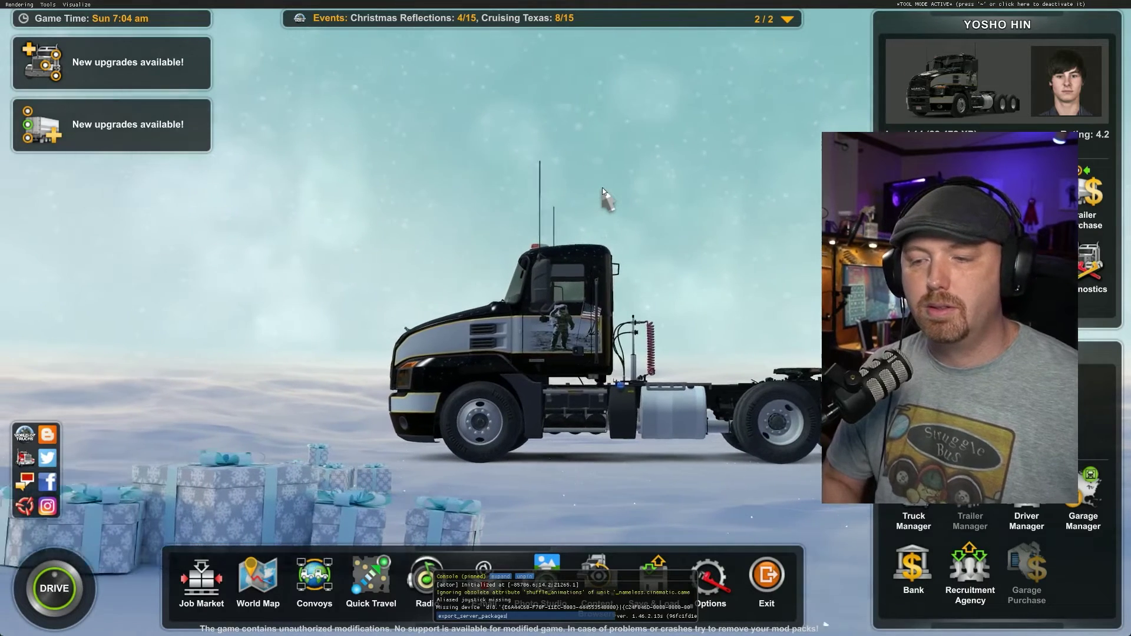
key("Return")
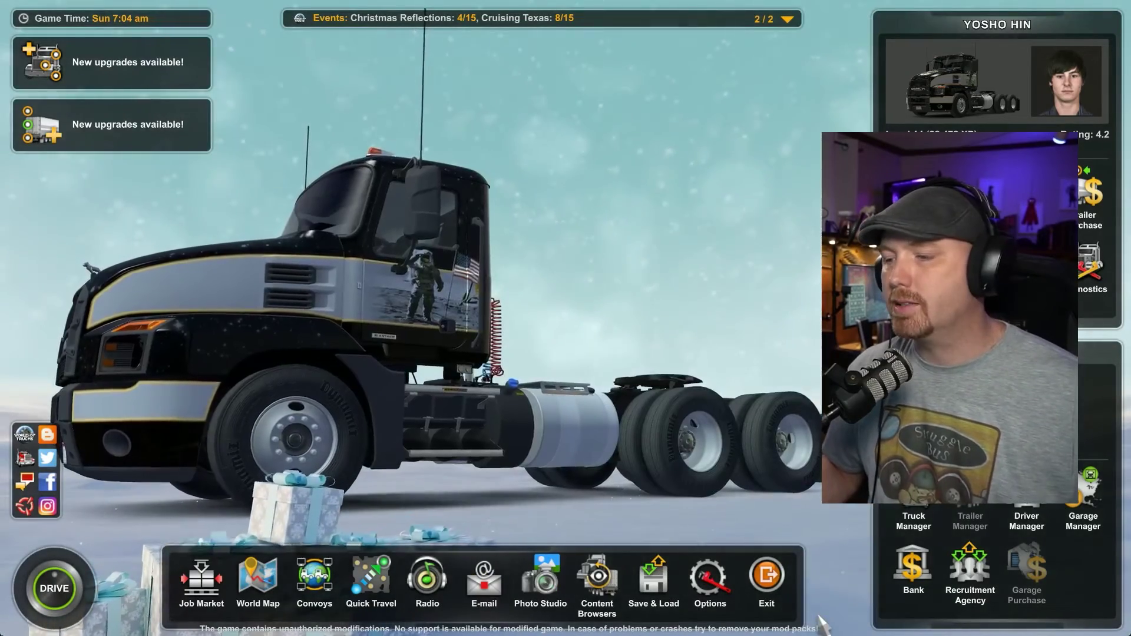
Step: Quit American Truck Simulator from the Exit dialog
left_click(766, 576)
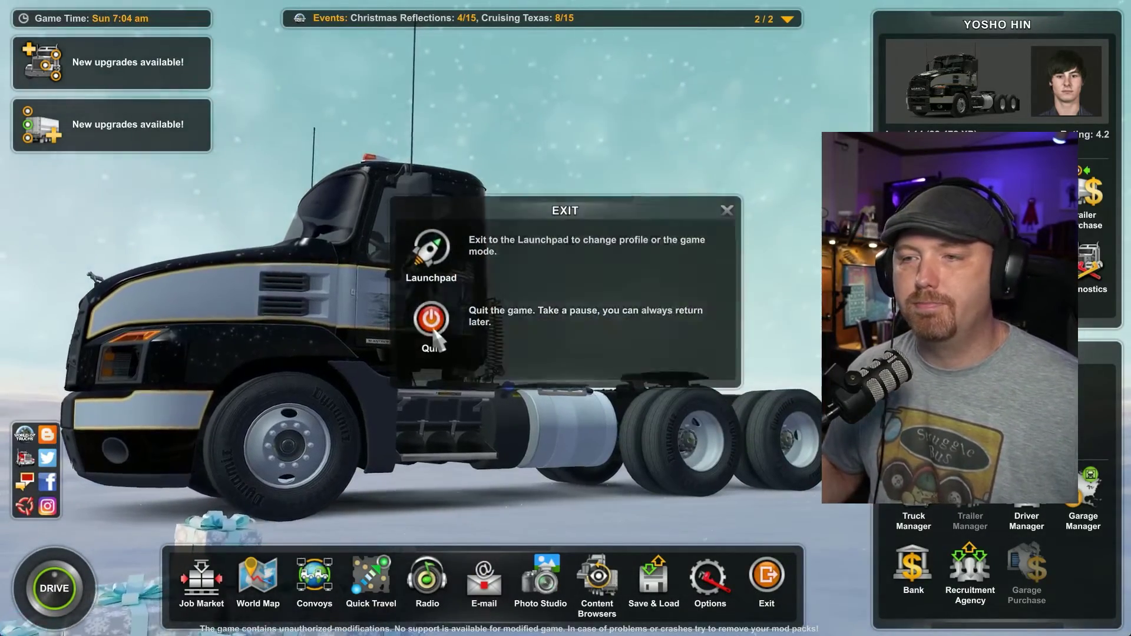
left_click(431, 321)
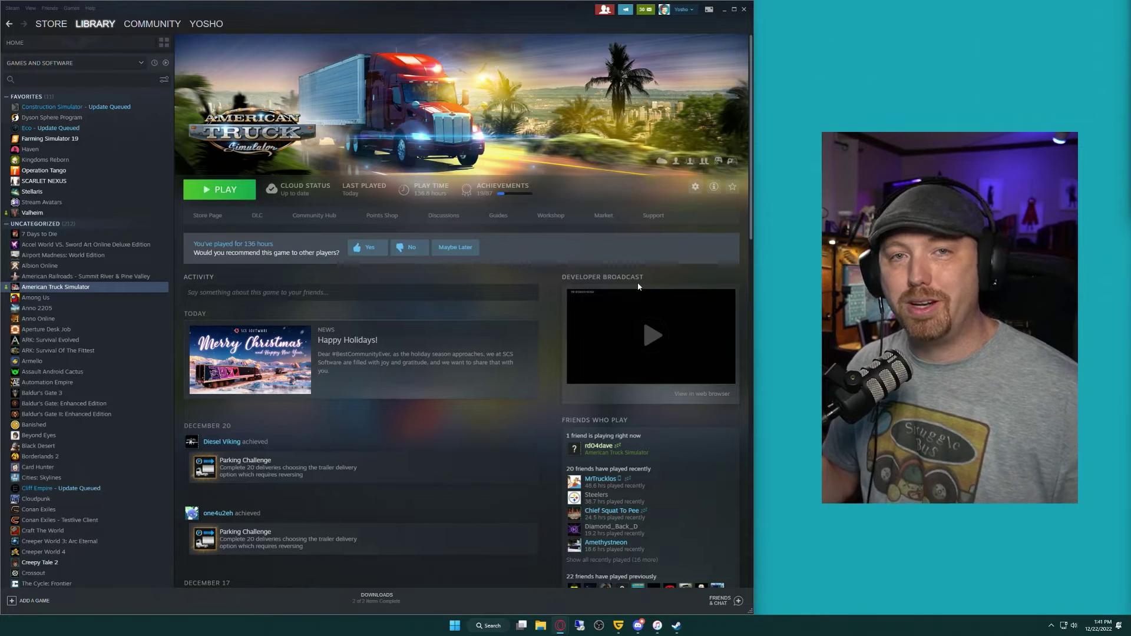
Step: Copy server_packages.dat and server_packages.sii from Documents > American Truck Simulator, then close Explorer
left_click(540, 627)
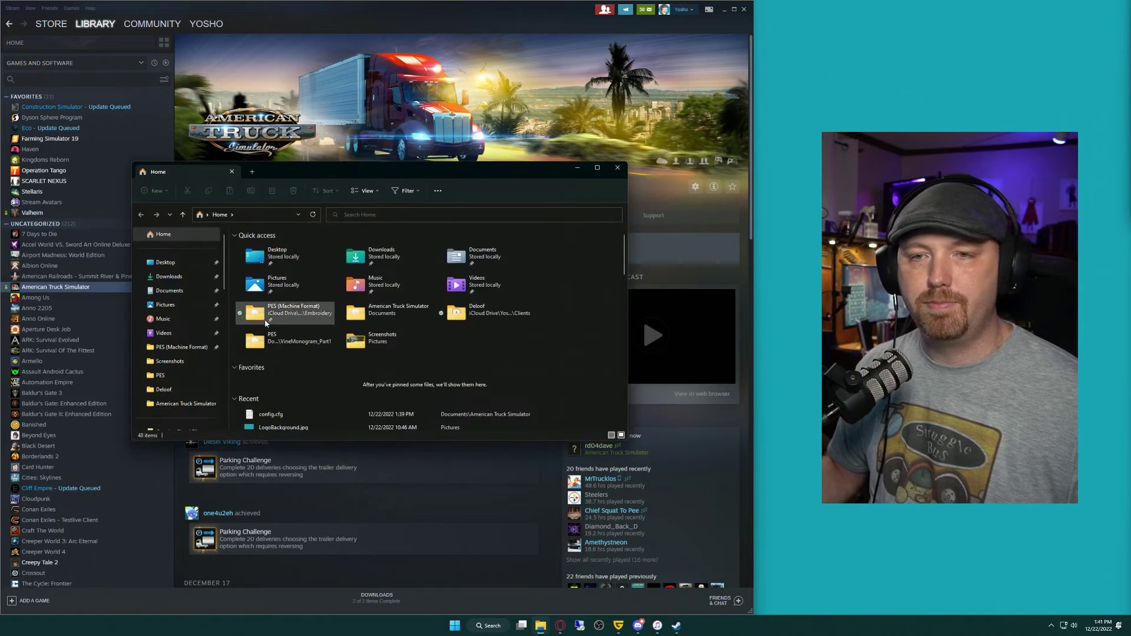
left_click(169, 291)
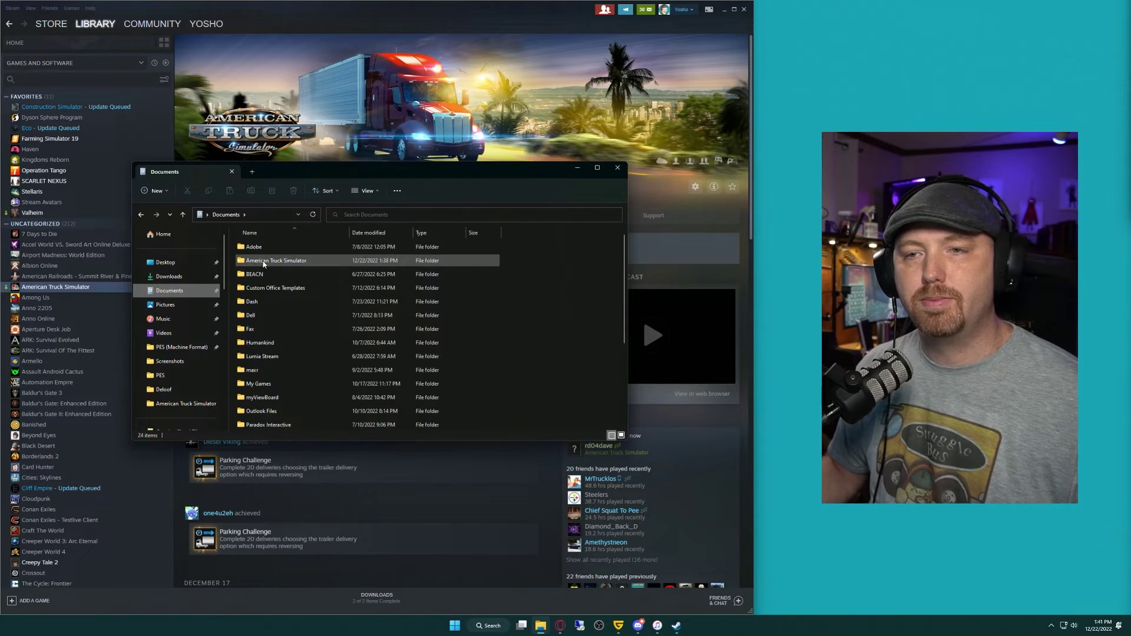
double_click(263, 260)
scroll(321, 291, "down", 6)
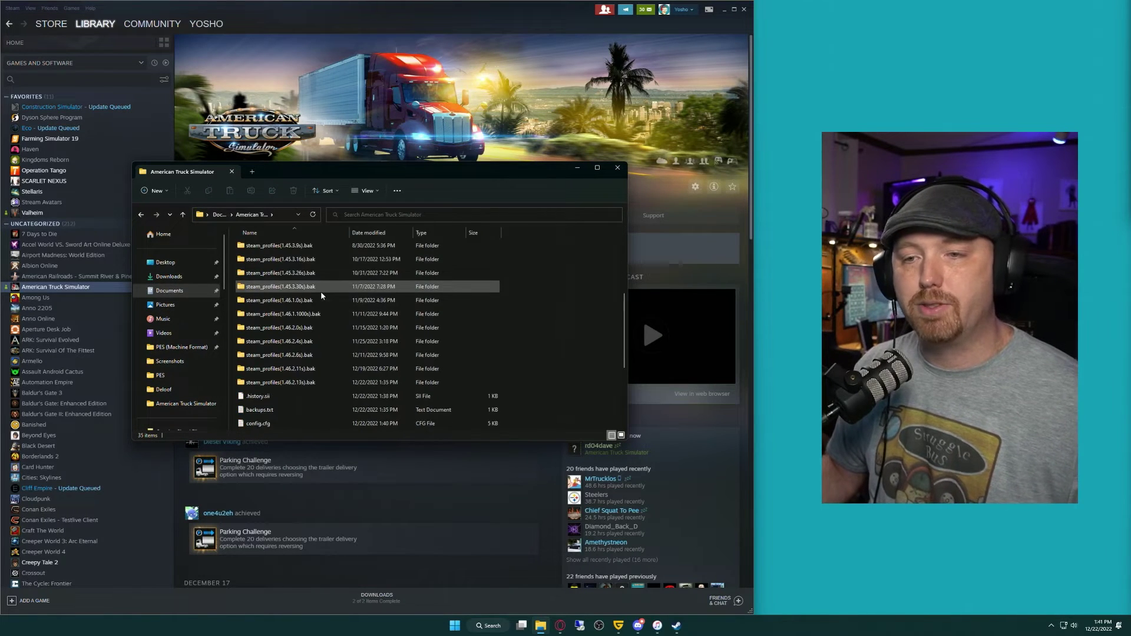
left_click(318, 397)
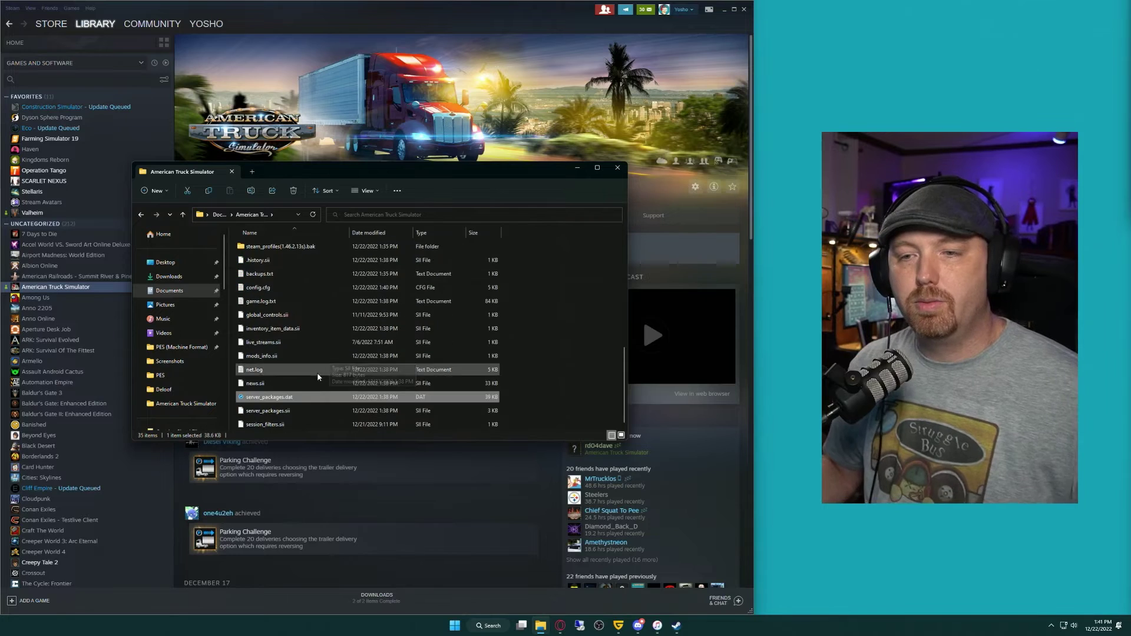
left_click(293, 411, "ctrl")
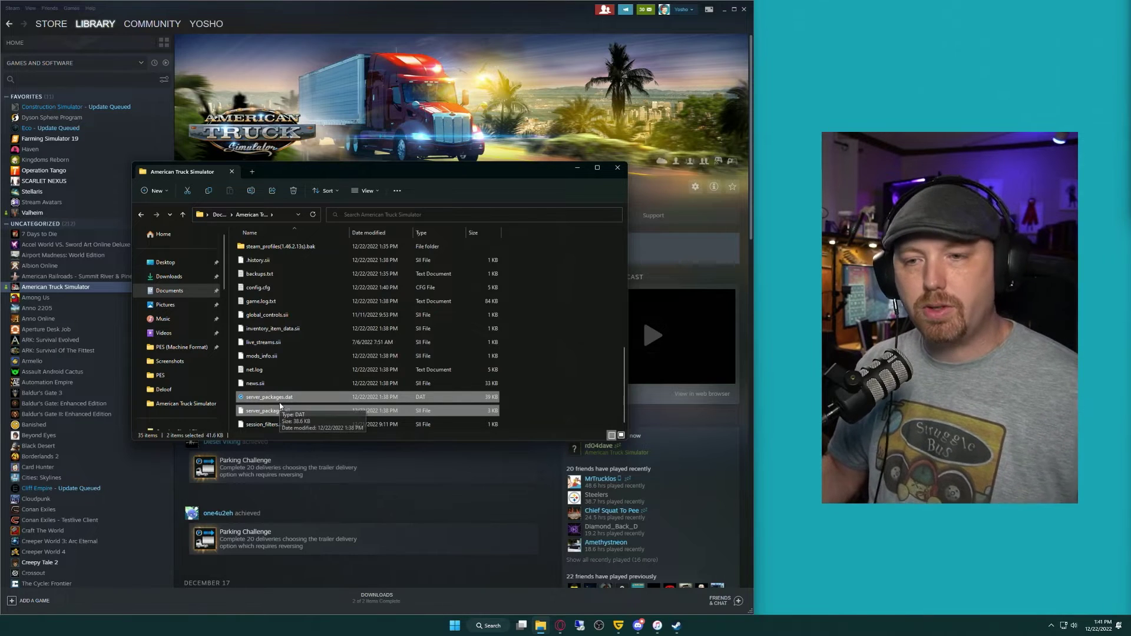
right_click(281, 406)
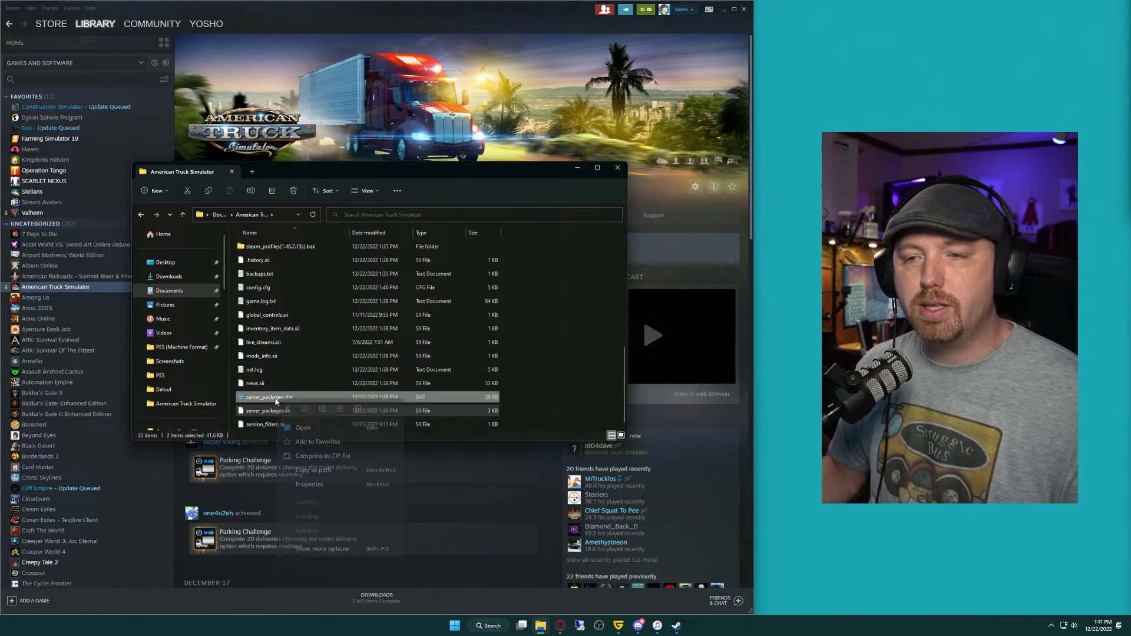
left_click(305, 409)
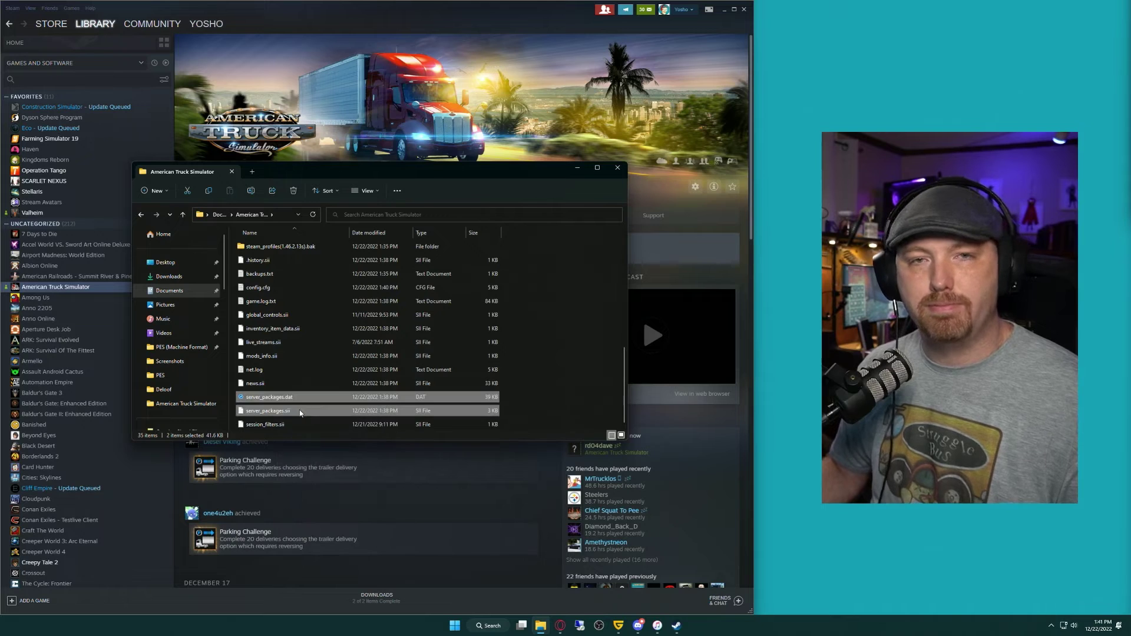
left_click(618, 168)
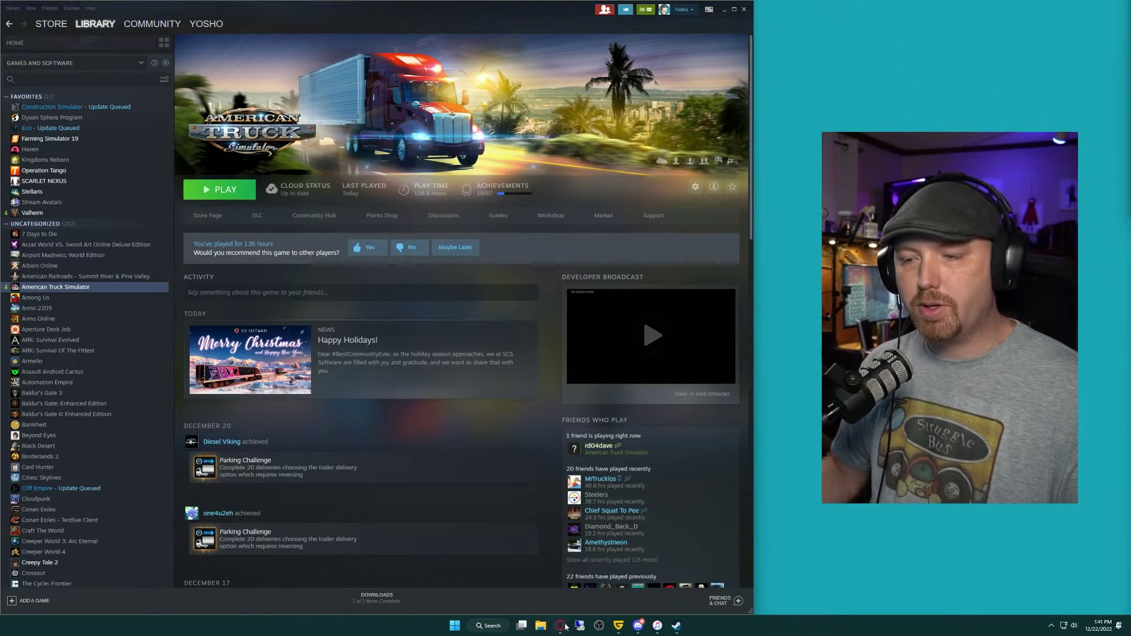
Step: Open the ATS server's Status page in GPORTAL to view its FTP access data
mouse_move(565, 627)
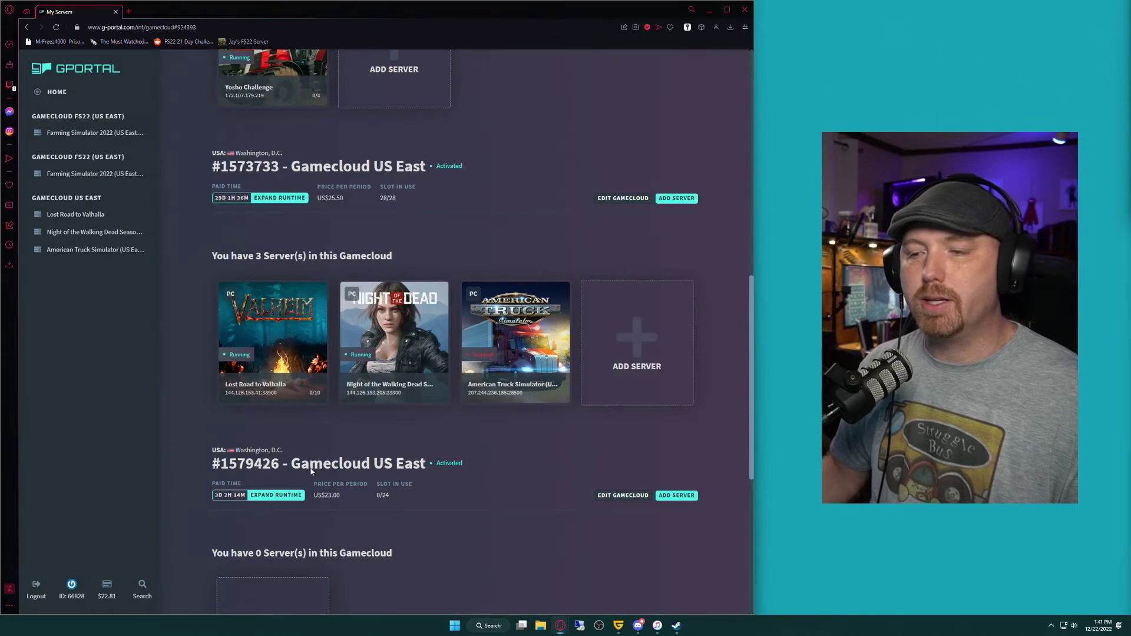
left_click(559, 574)
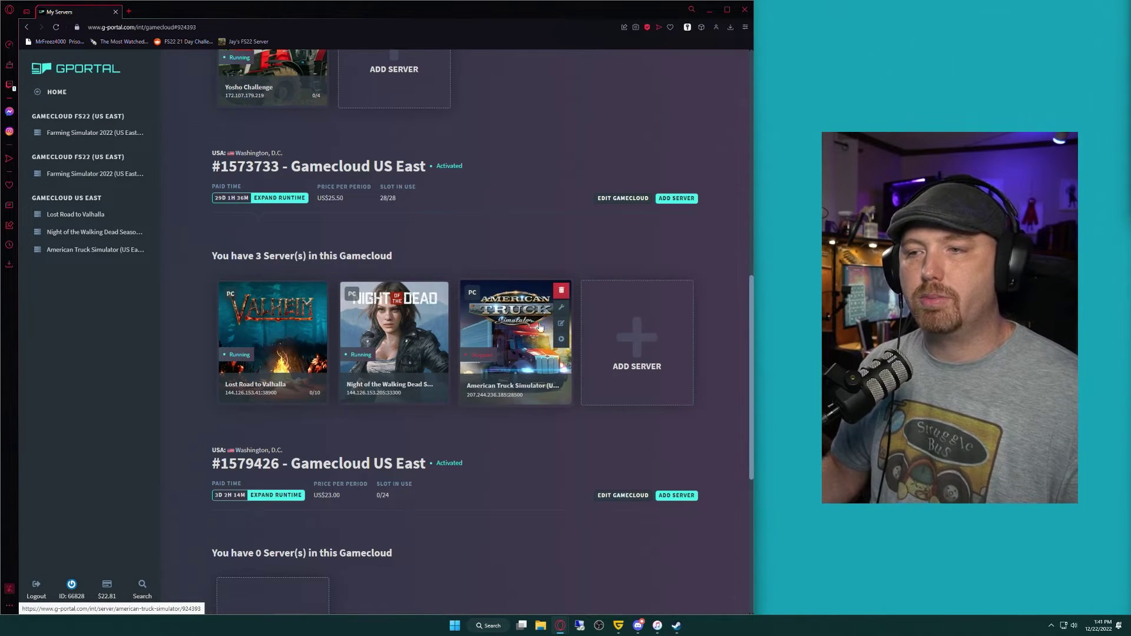
left_click(562, 308)
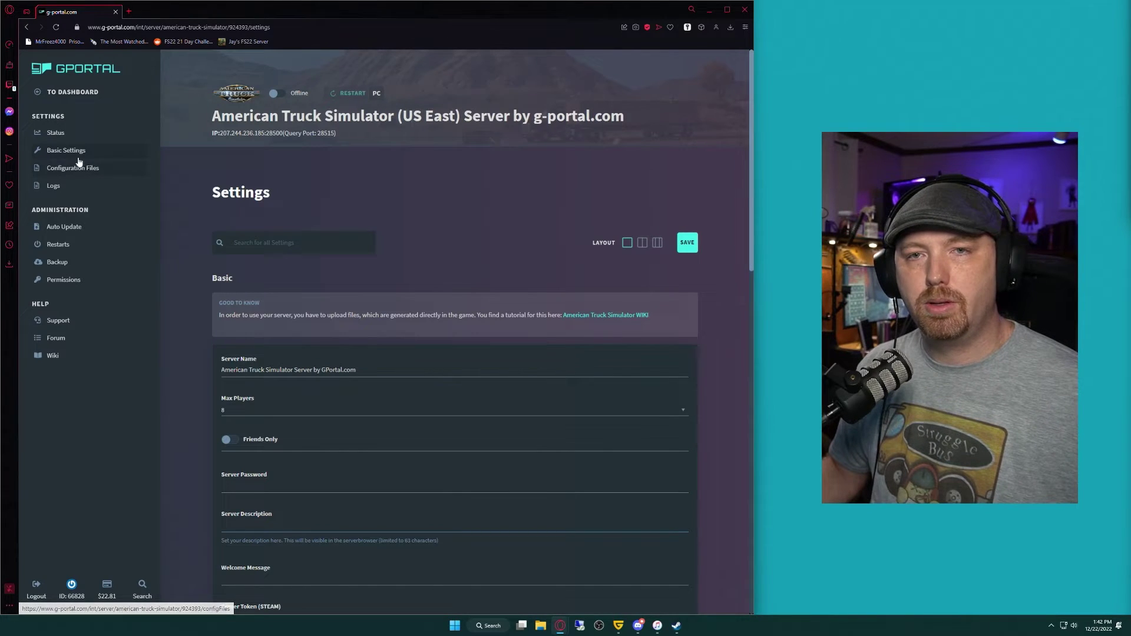
left_click(69, 135)
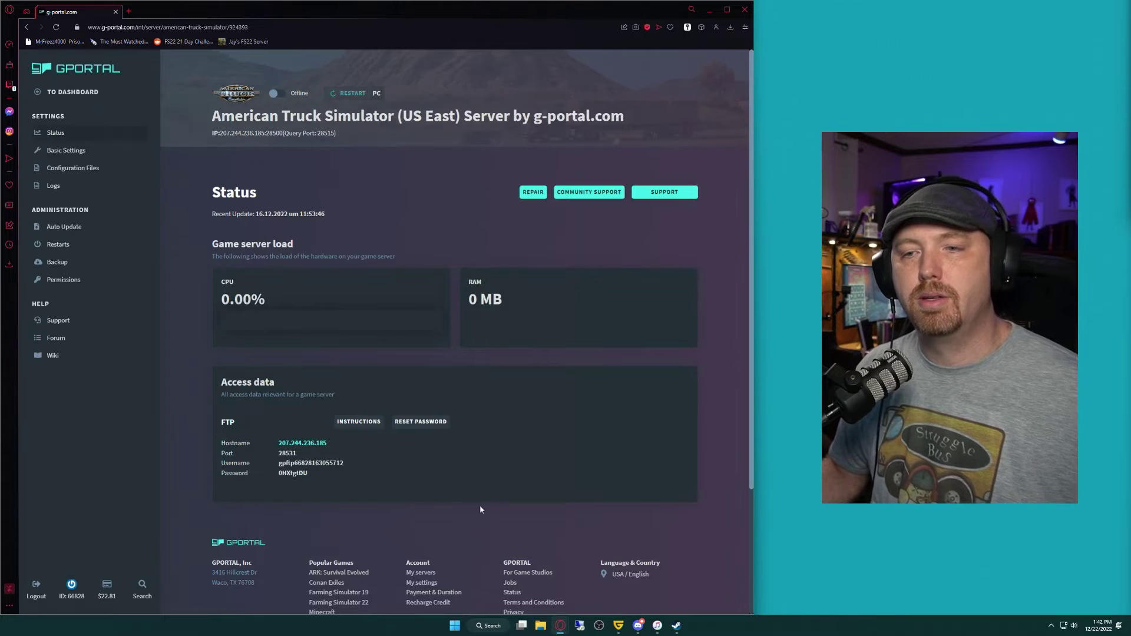
scroll(399, 494, "down", 2)
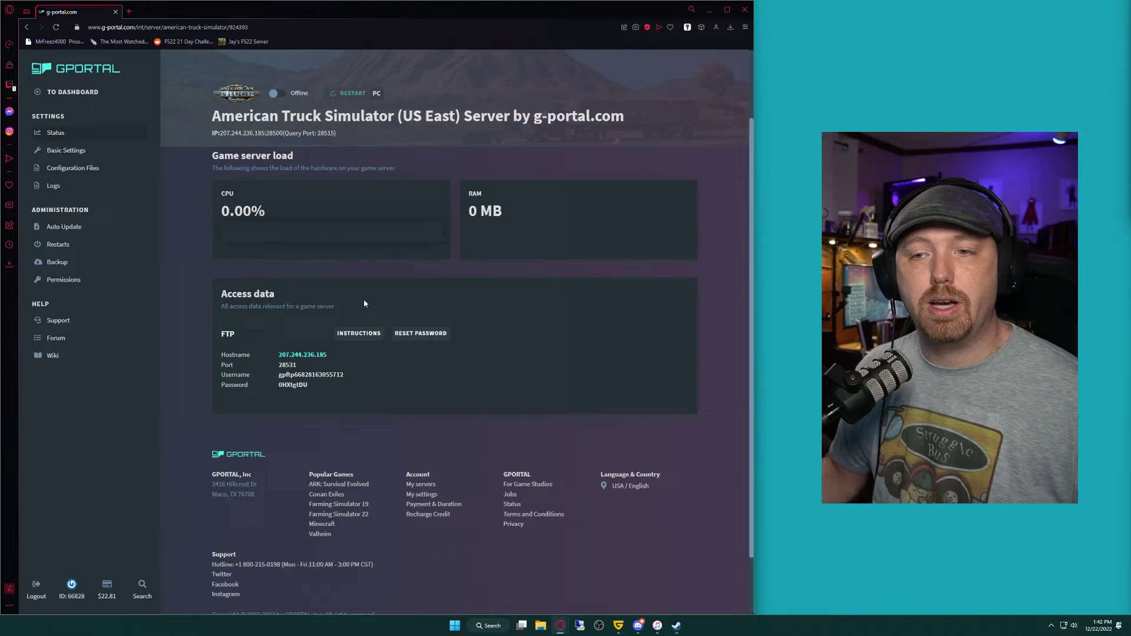
left_click(456, 625)
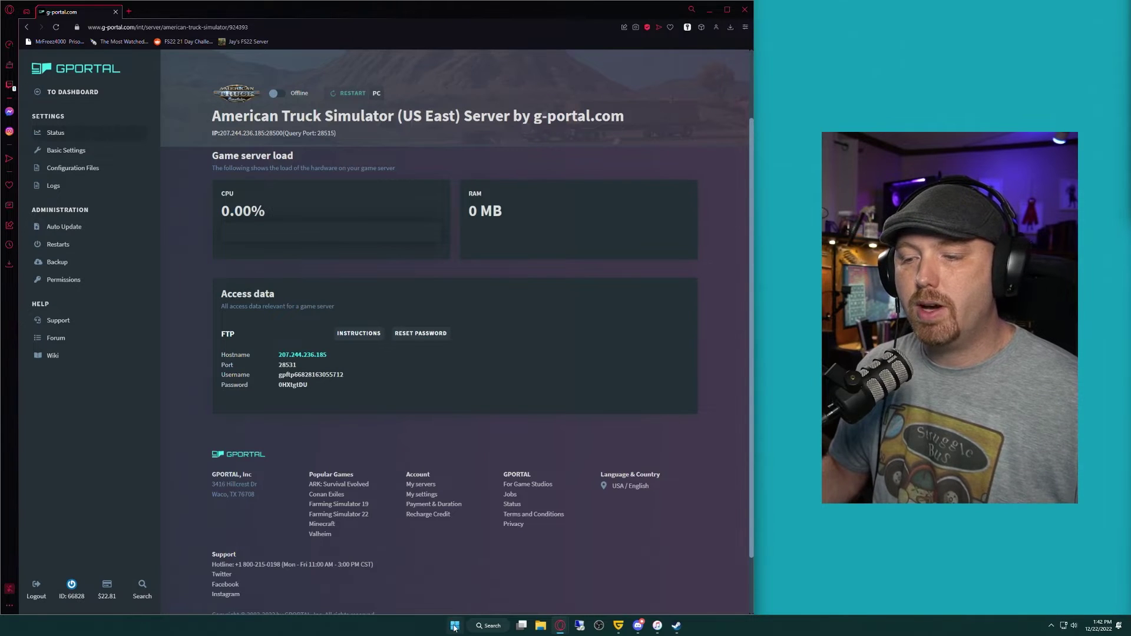
Step: Launch FileZilla from the Start search and float its window
scroll(660, 418, "down", 1)
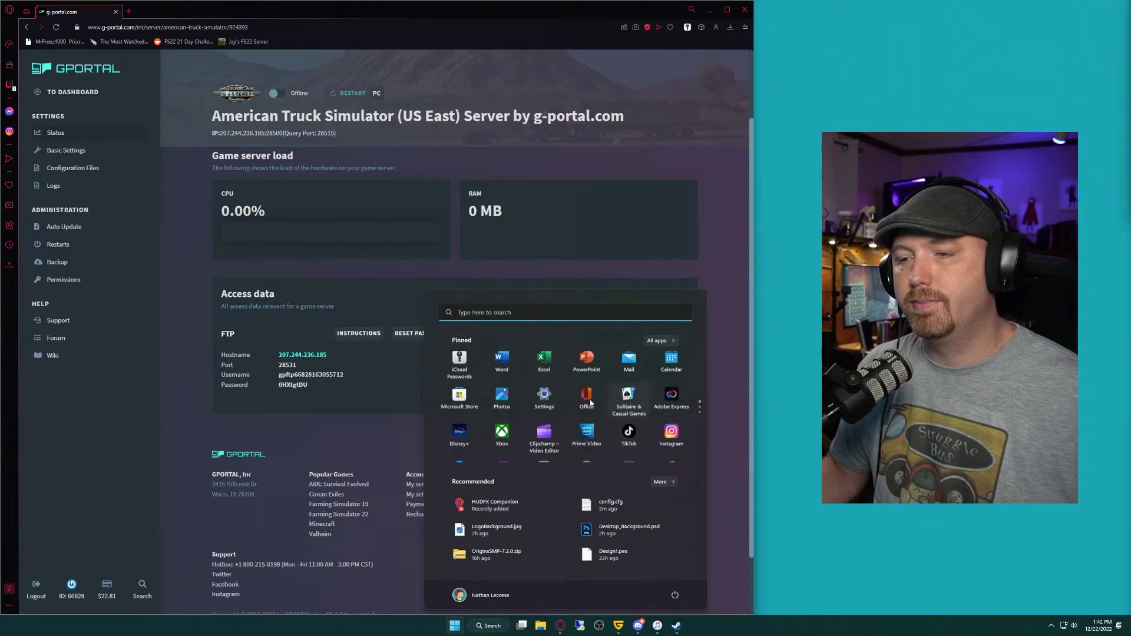
left_click(554, 316)
type("file")
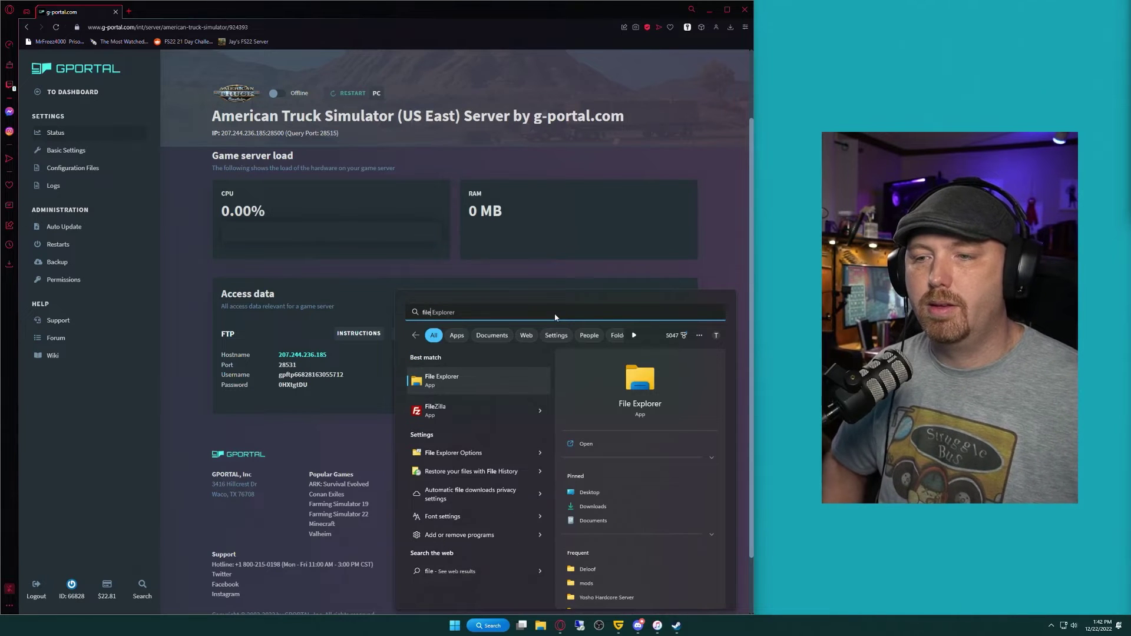
key("Down")
key("Return")
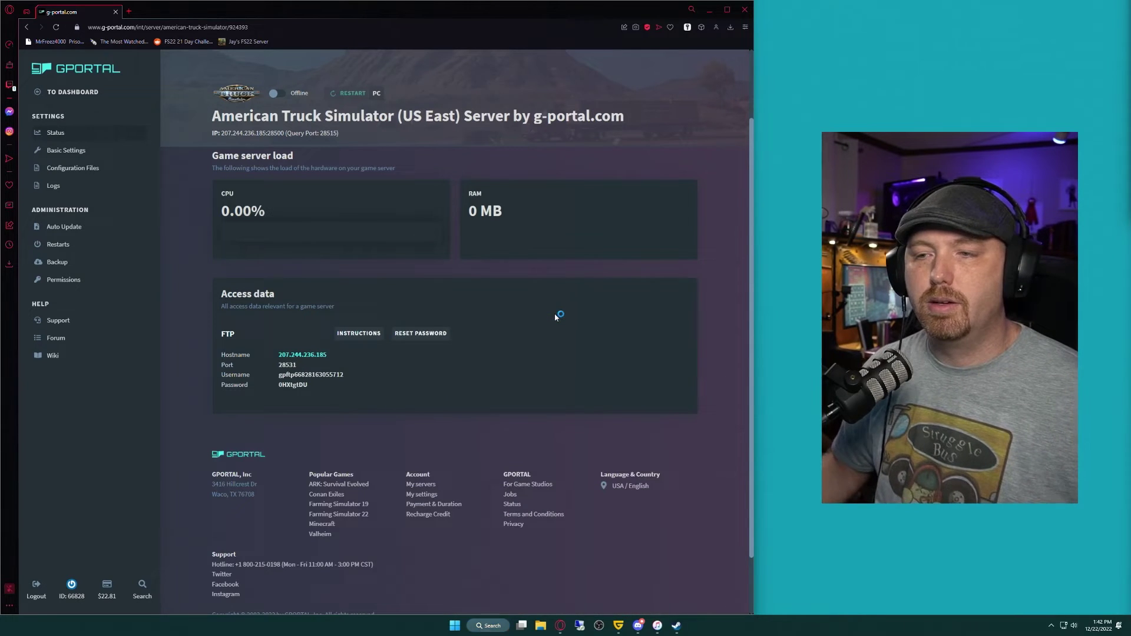
left_click_drag(743, 10, 537, 27)
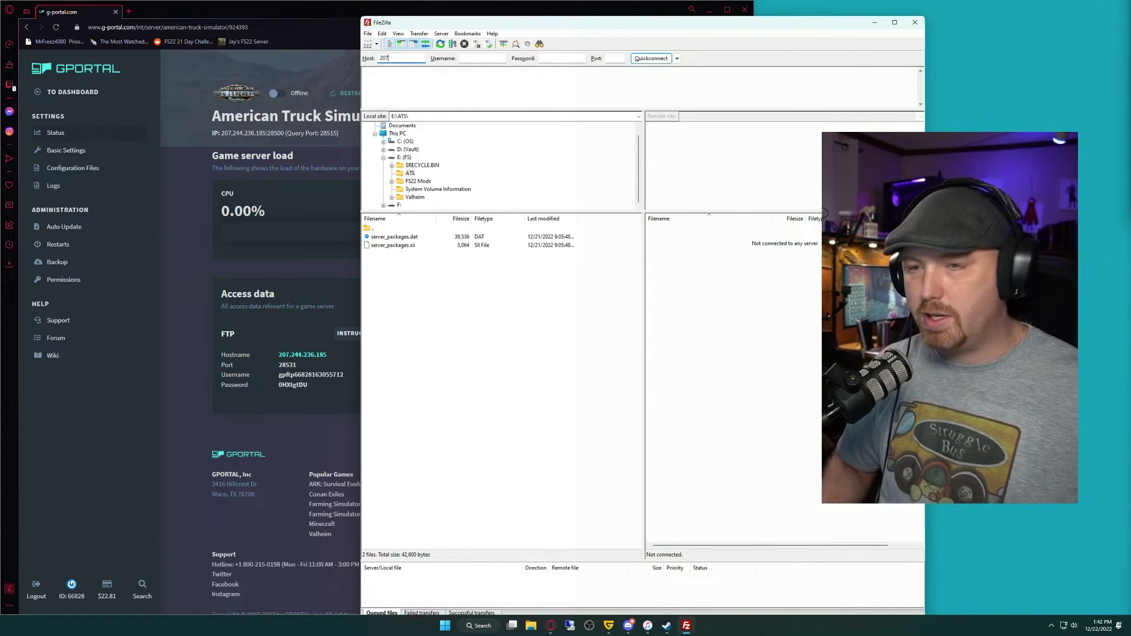
Step: Quickconnect to host 207.244.236.185, port 28531, pasting the FTP password from GPORTAL
type("244.236.185")
key("Tab")
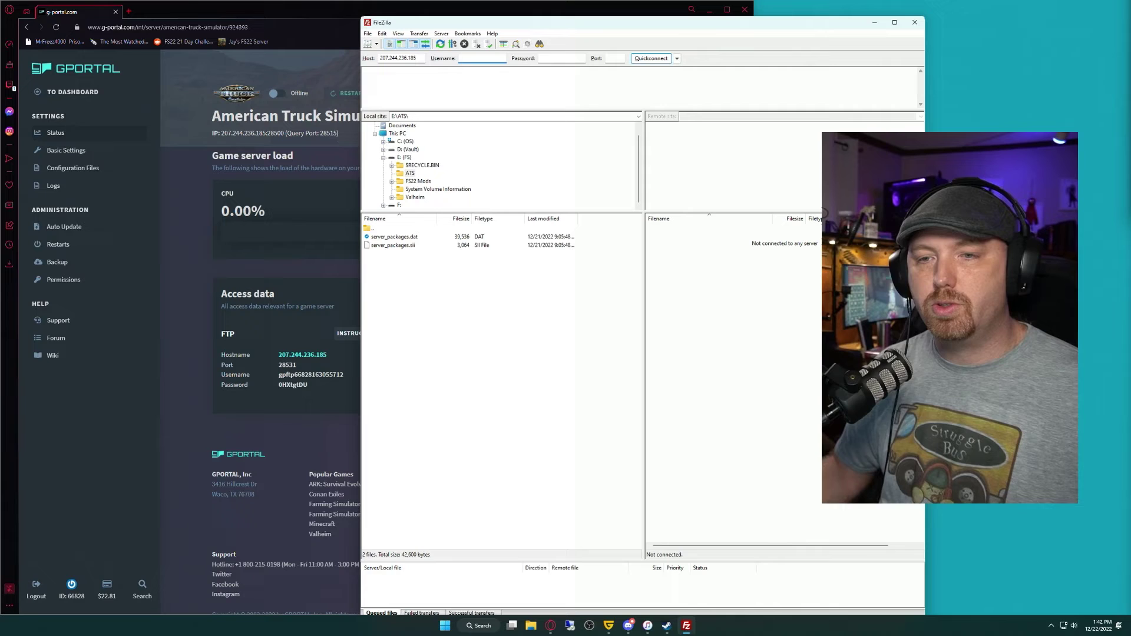
left_click(345, 378)
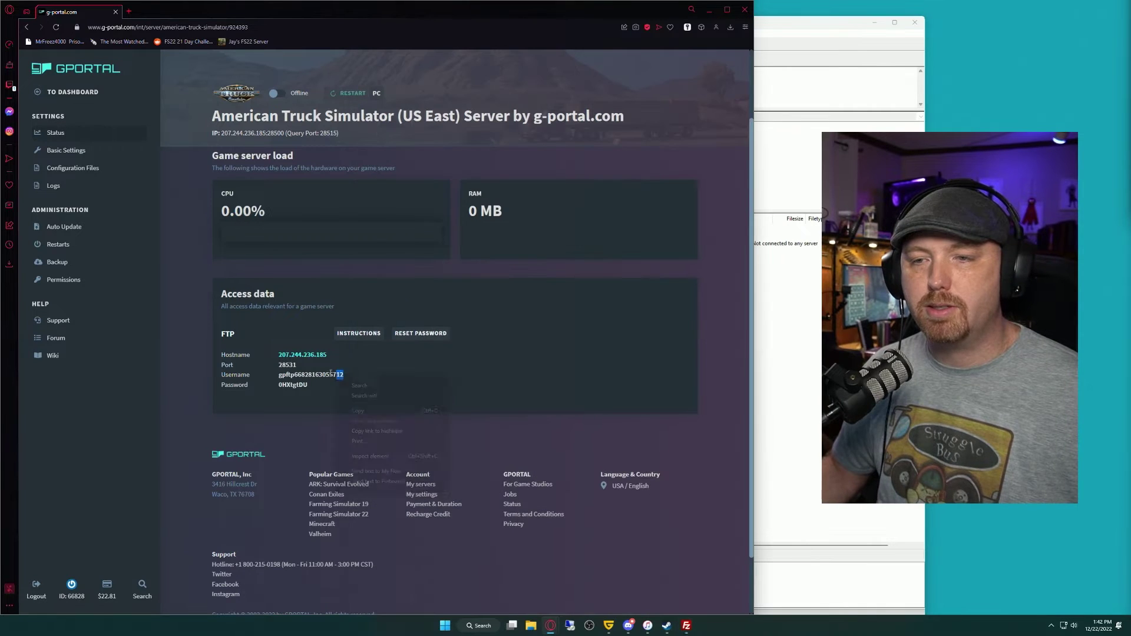
left_click_drag(306, 384, 275, 387)
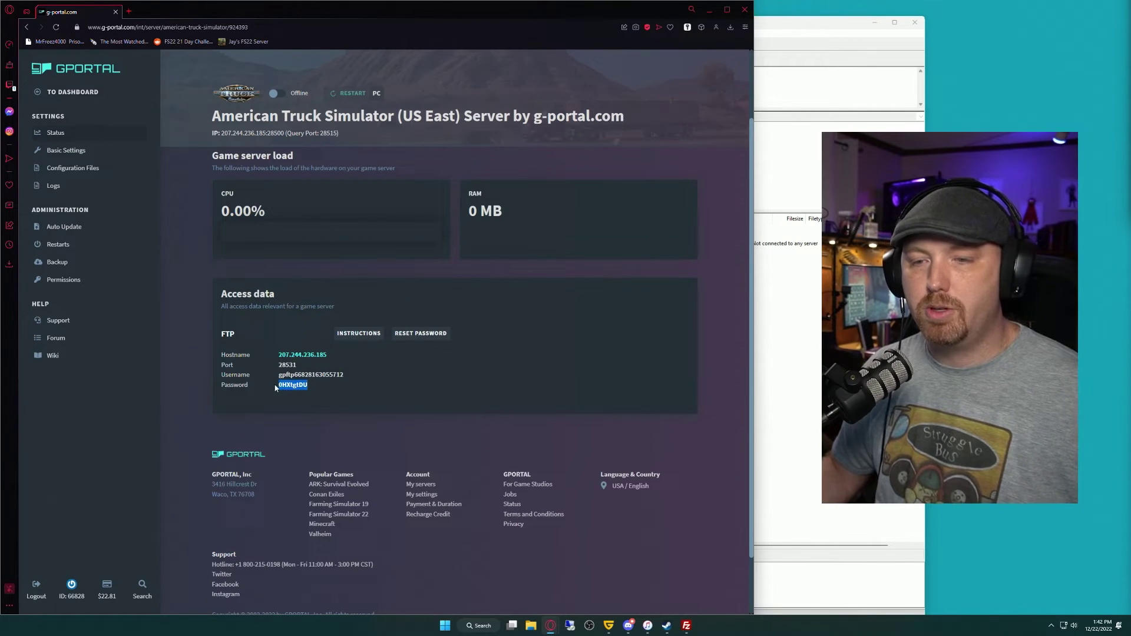
left_click(830, 77)
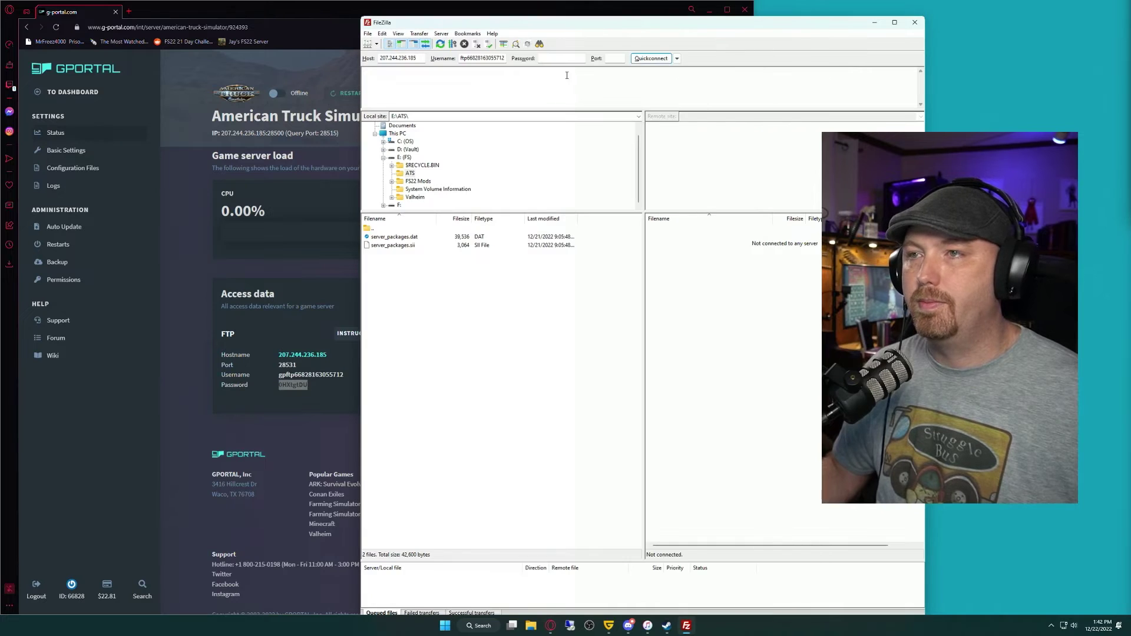
left_click(561, 58)
key("ctrl+v")
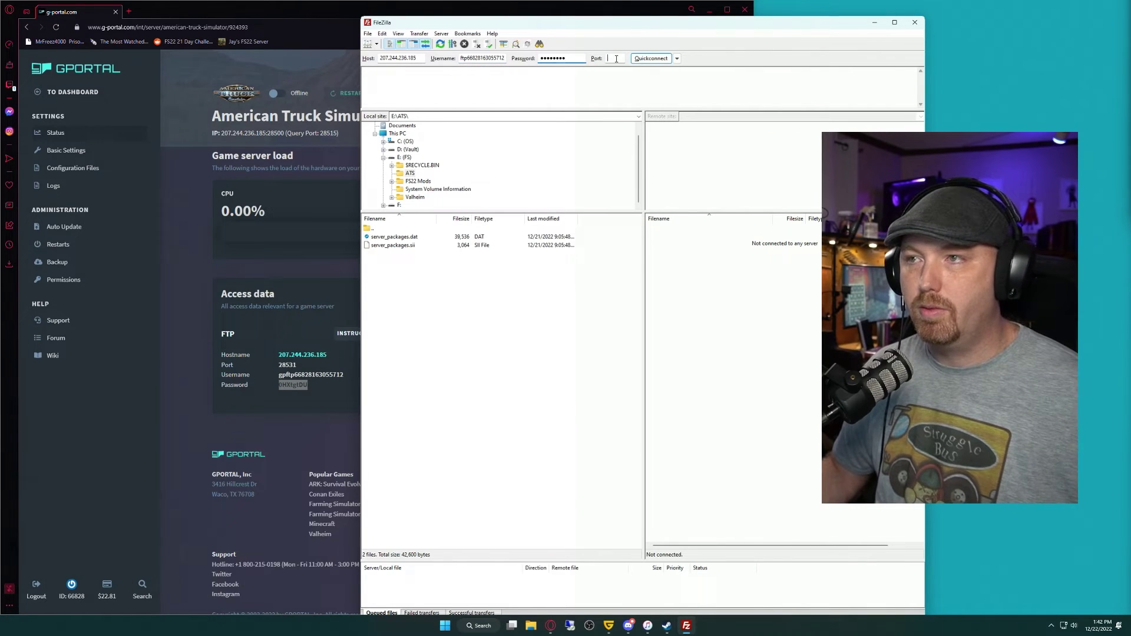
left_click(616, 58)
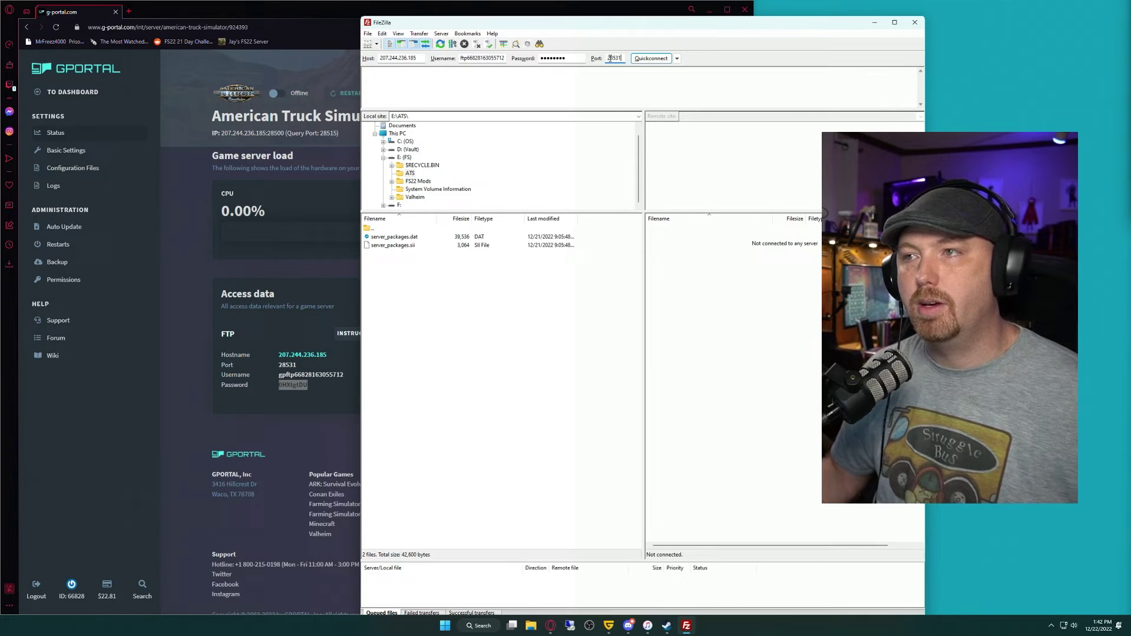
key("Return")
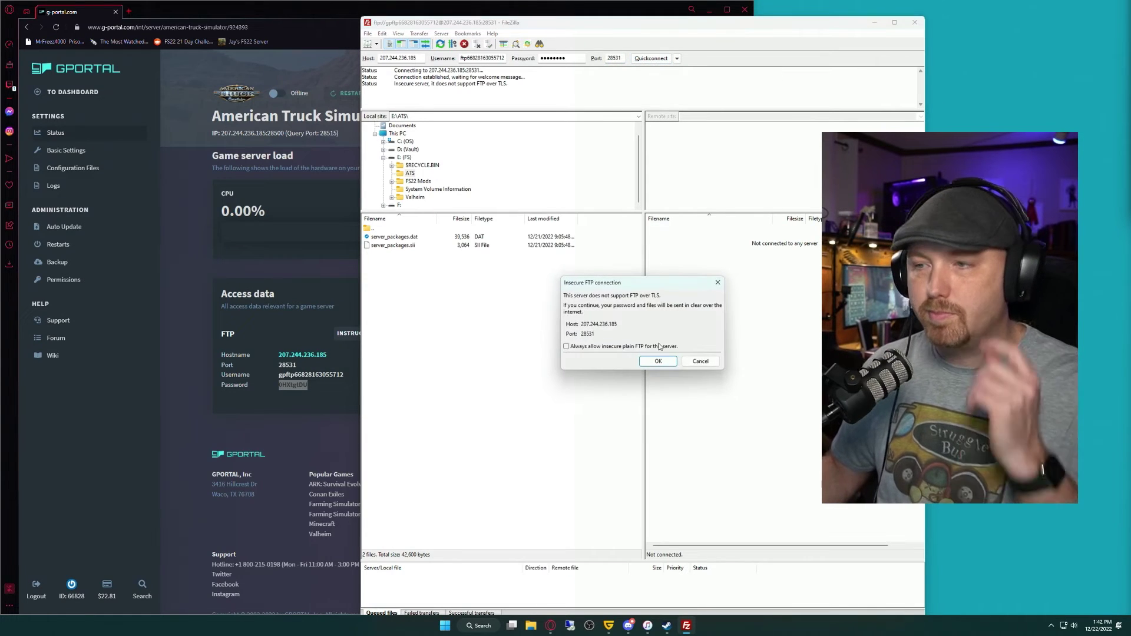
Step: Accept the plain FTP connection and list local E:\ATS showing server_packages.dat and server_packages.sii
left_click(658, 362)
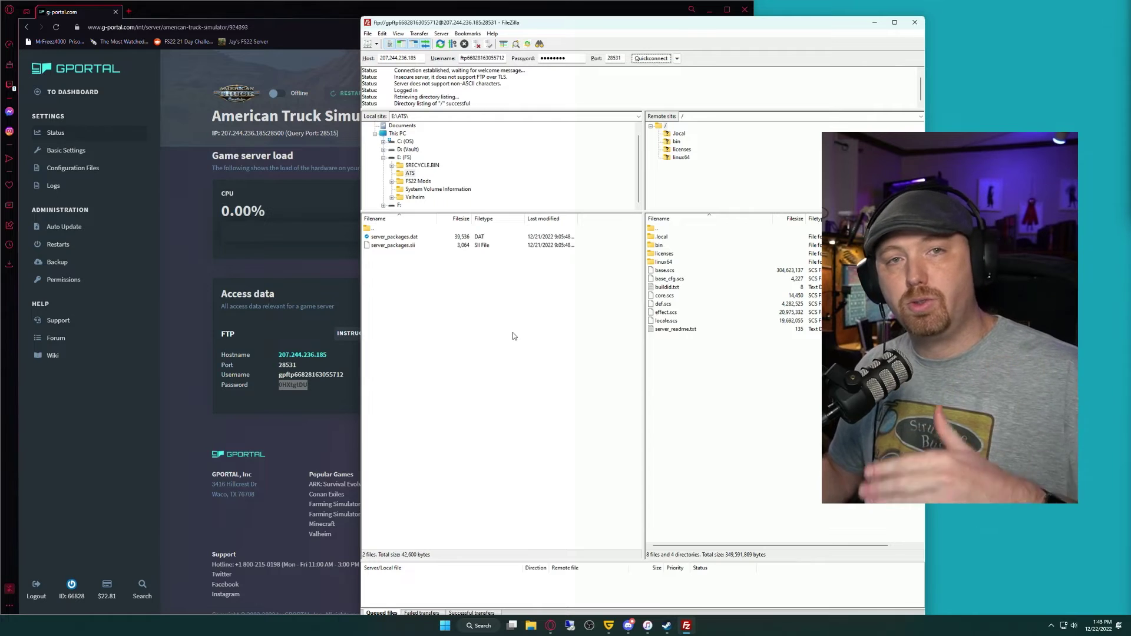
left_click(413, 174)
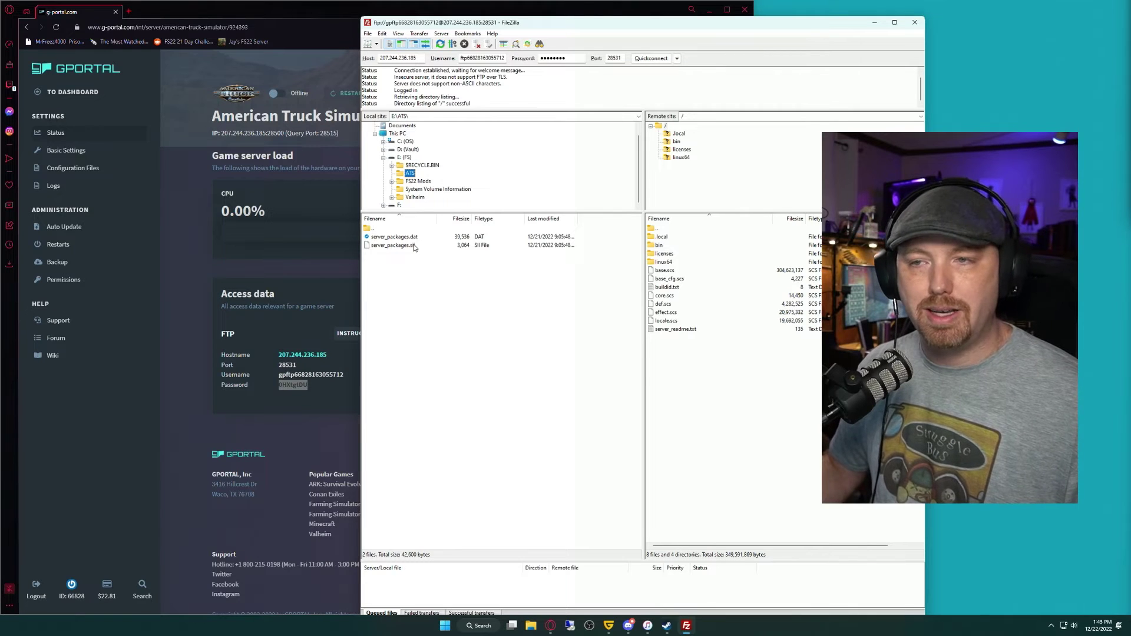
left_click(425, 289)
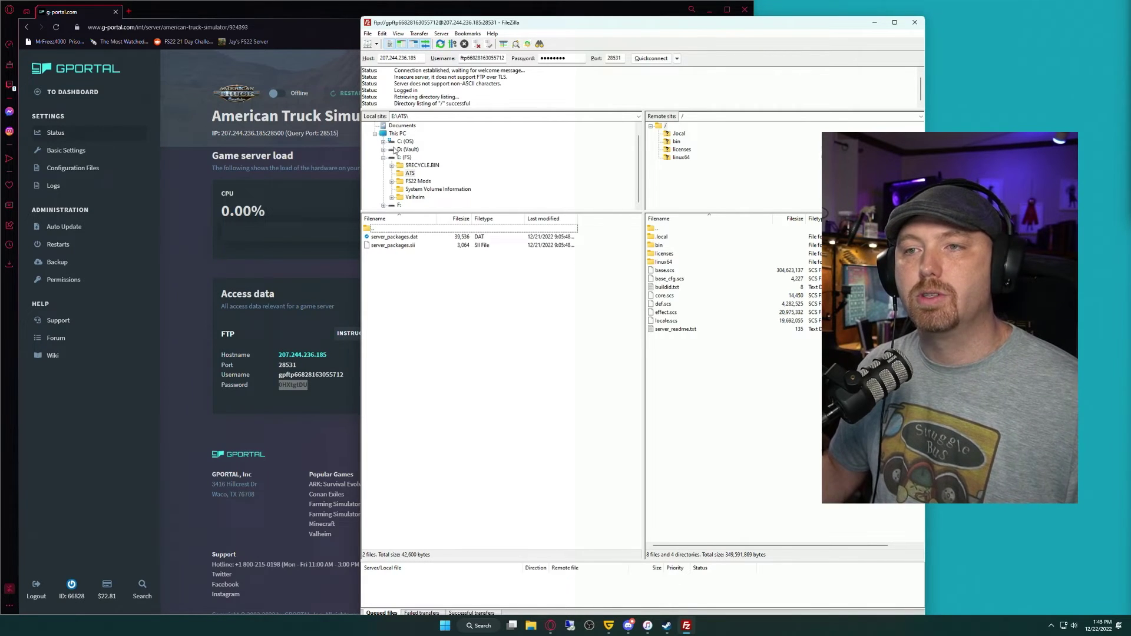
scroll(388, 166, "up", 1)
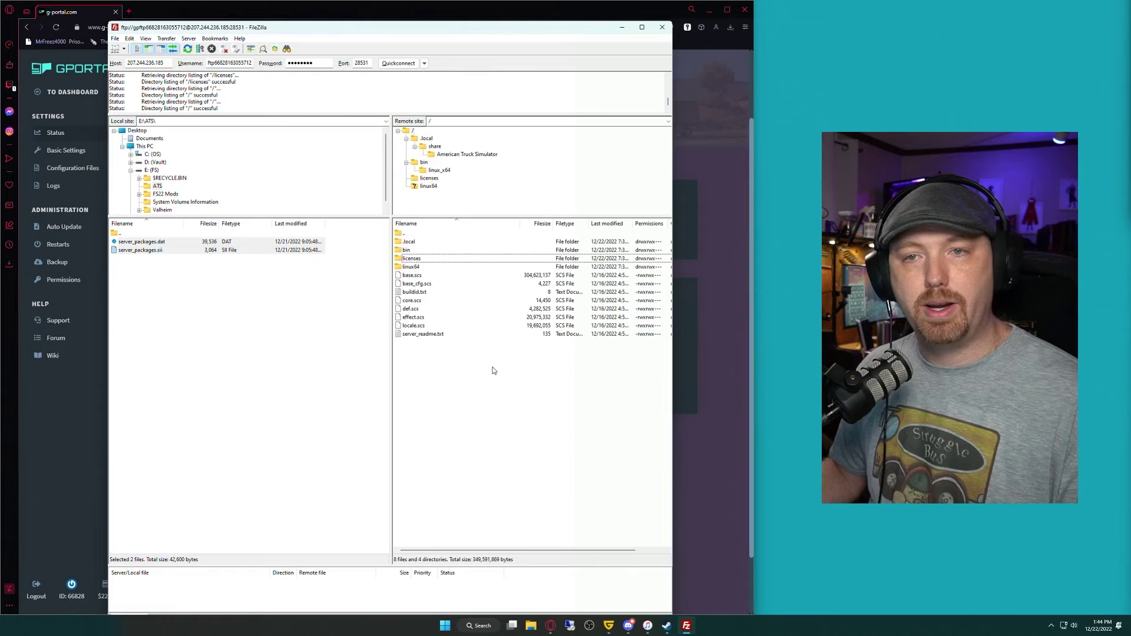
Step: Go into the server's .local > share > American Truck Simulator folder
double_click(409, 241)
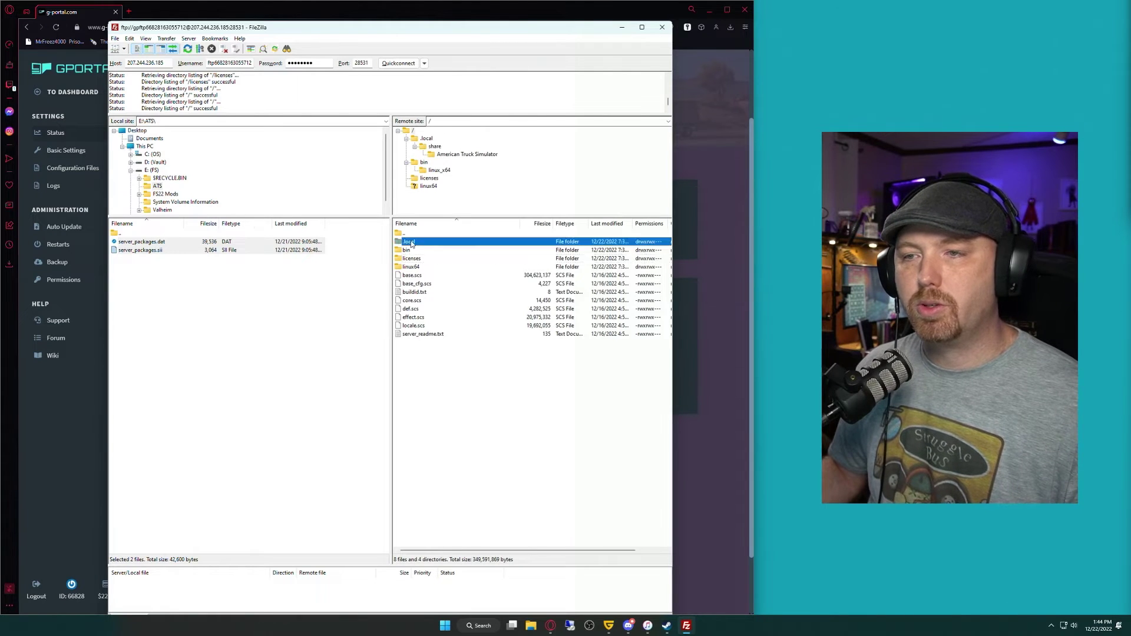
double_click(409, 242)
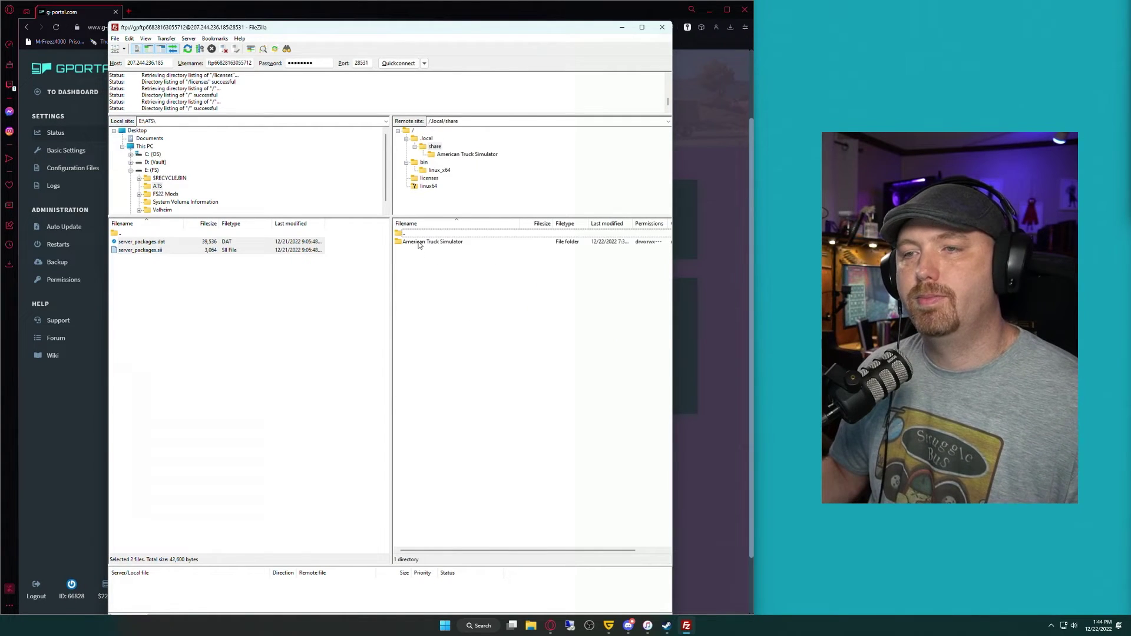
double_click(419, 243)
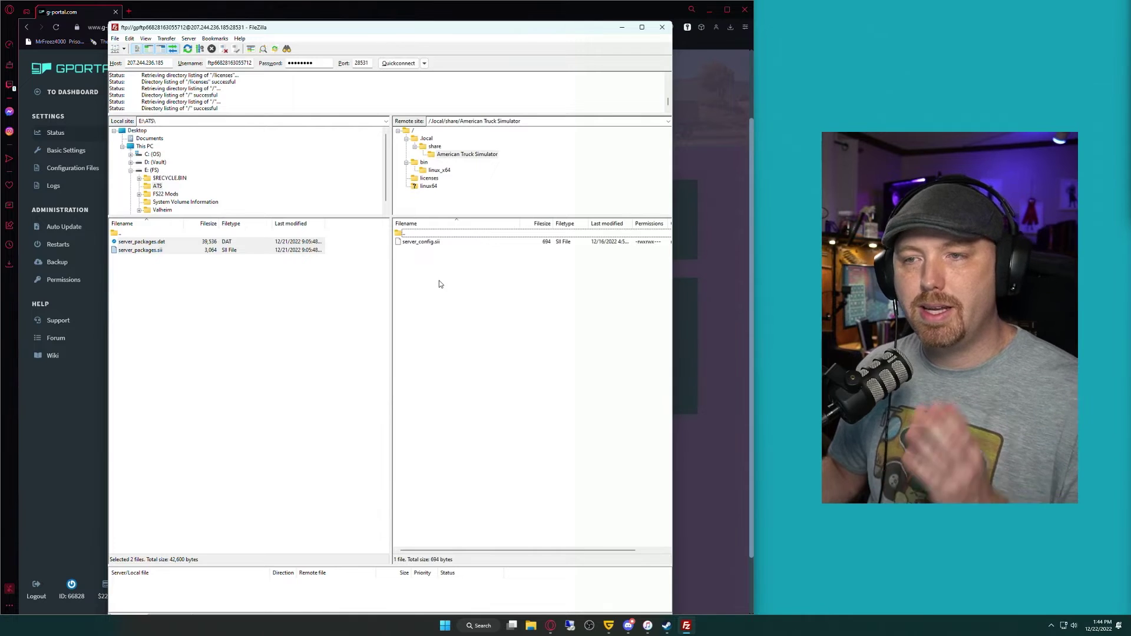
Step: Upload server_packages.dat and server_packages.sii to that folder, then close FileZilla
left_click(160, 242)
left_click(158, 252, "shift")
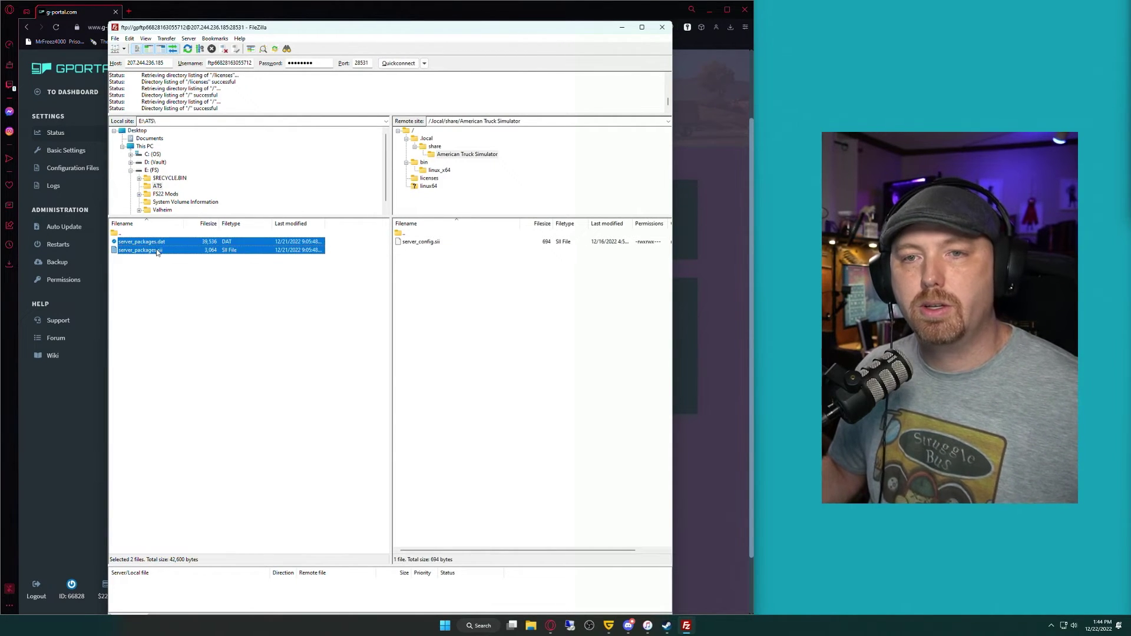
left_click_drag(345, 311, 472, 312)
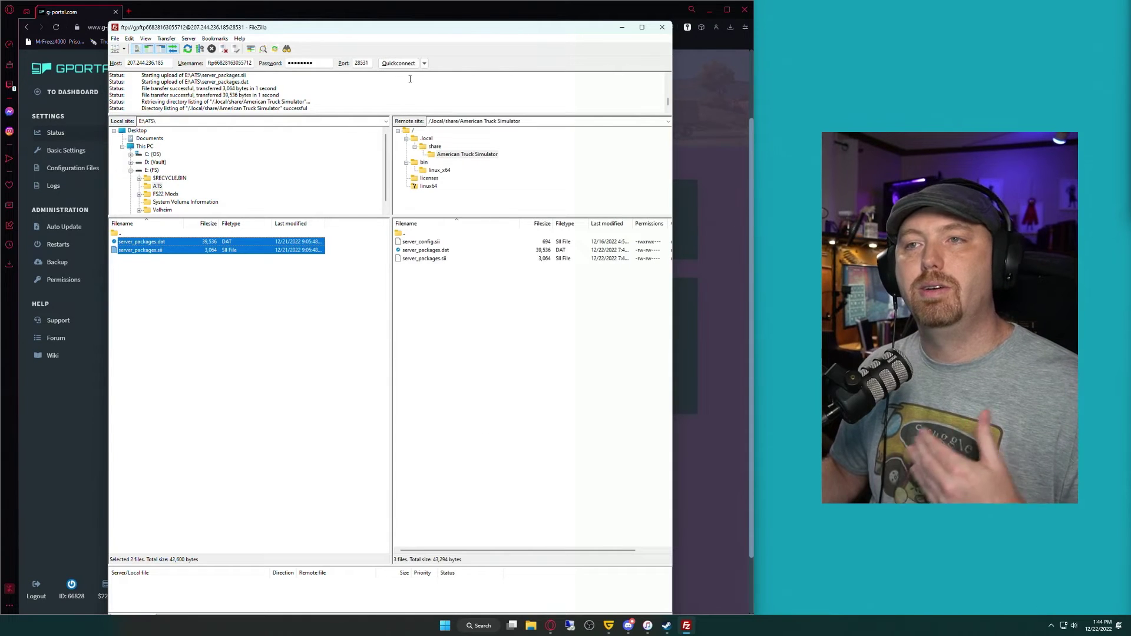
left_click(662, 27)
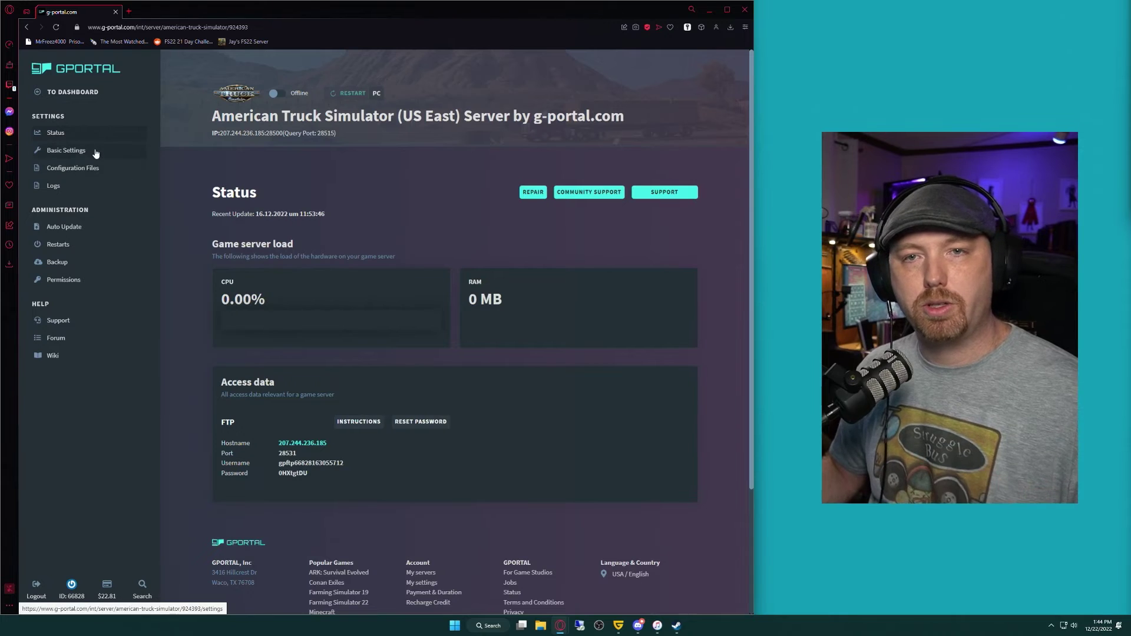
Step: In Basic Settings, name the server 'Yosho Dedicated Convoy'
left_click(66, 150)
scroll(163, 284, "down", 2)
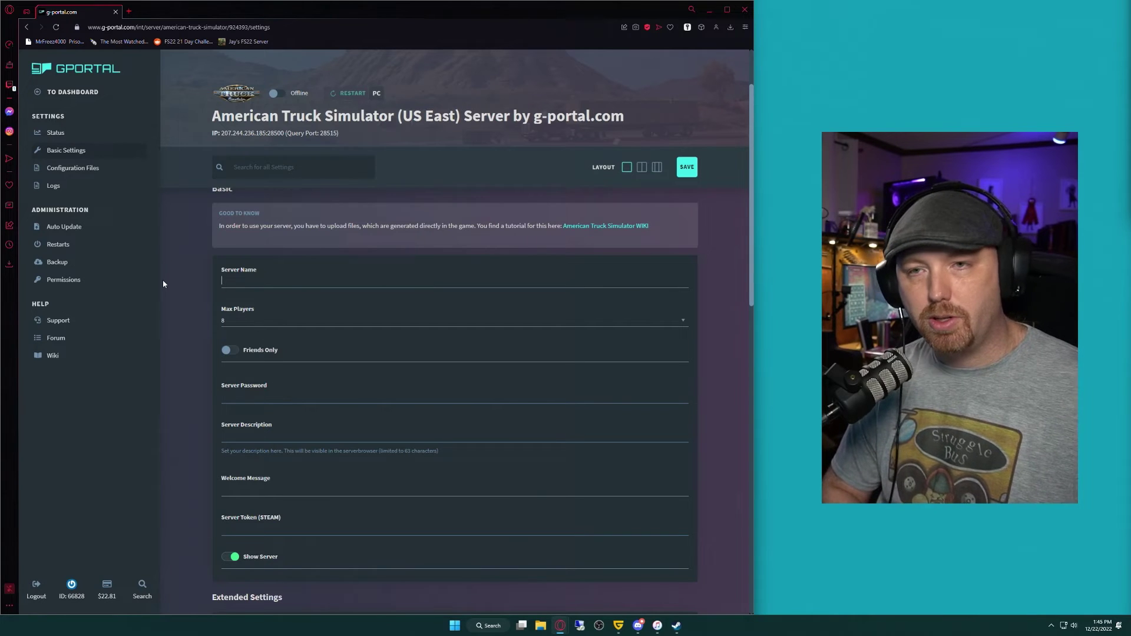
type("Yosho Dedica")
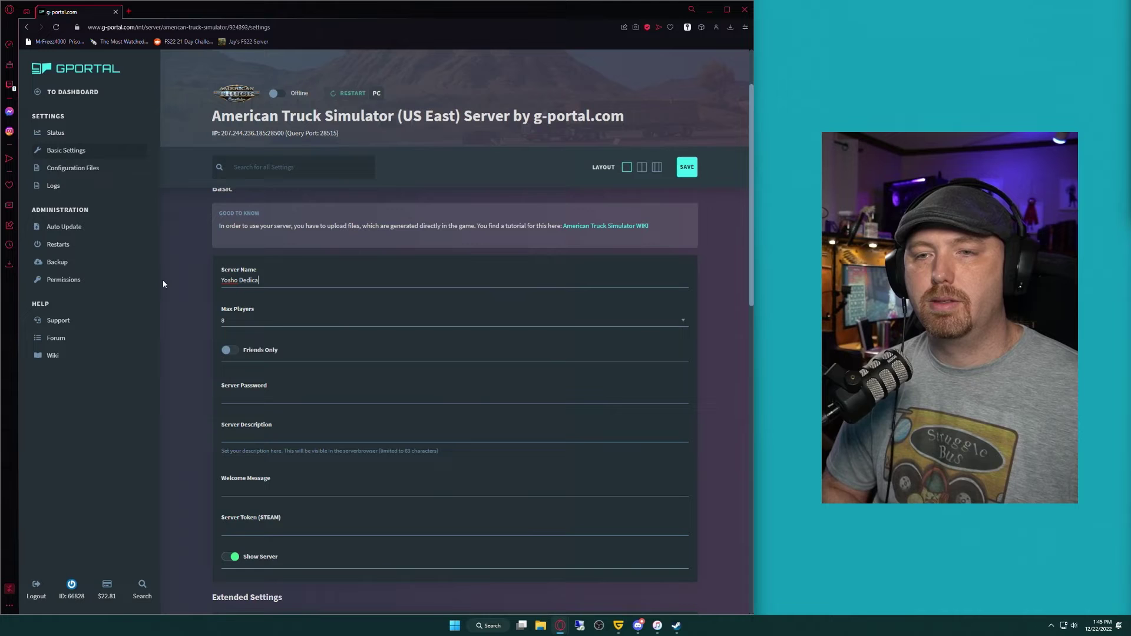
type("a")
key("BackSpace")
type("ted ")
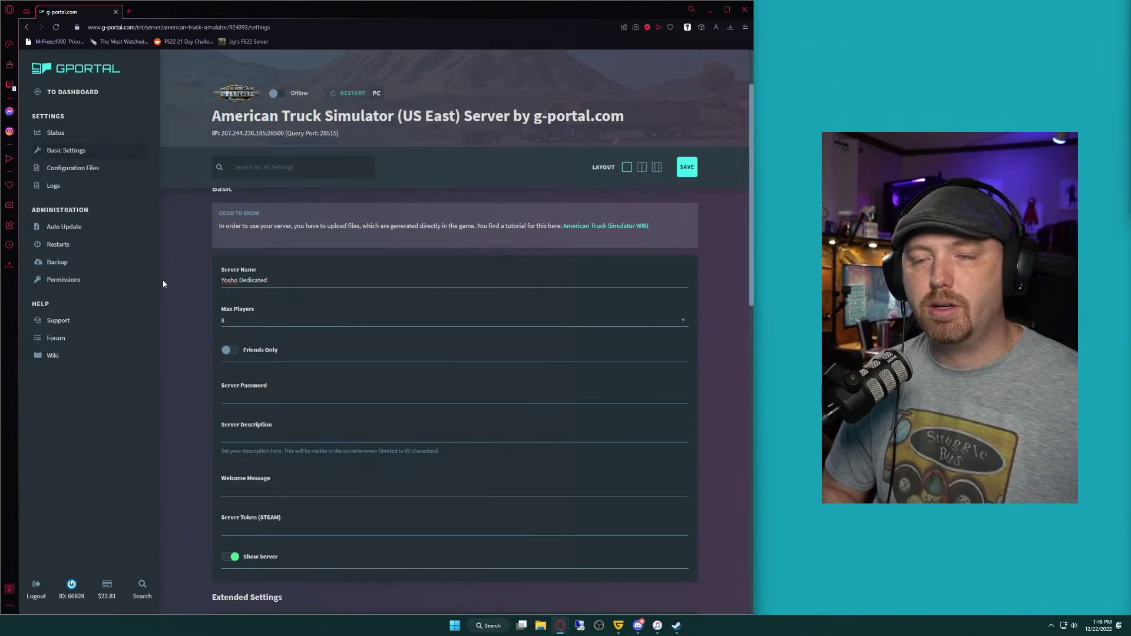
type("Convoy")
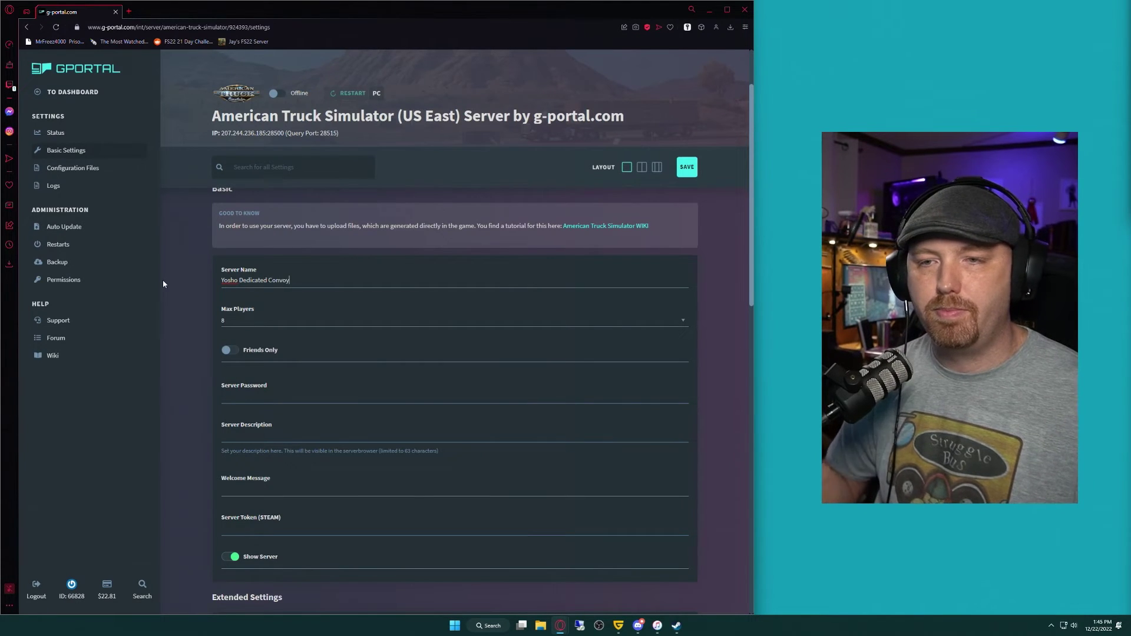
left_click(288, 345)
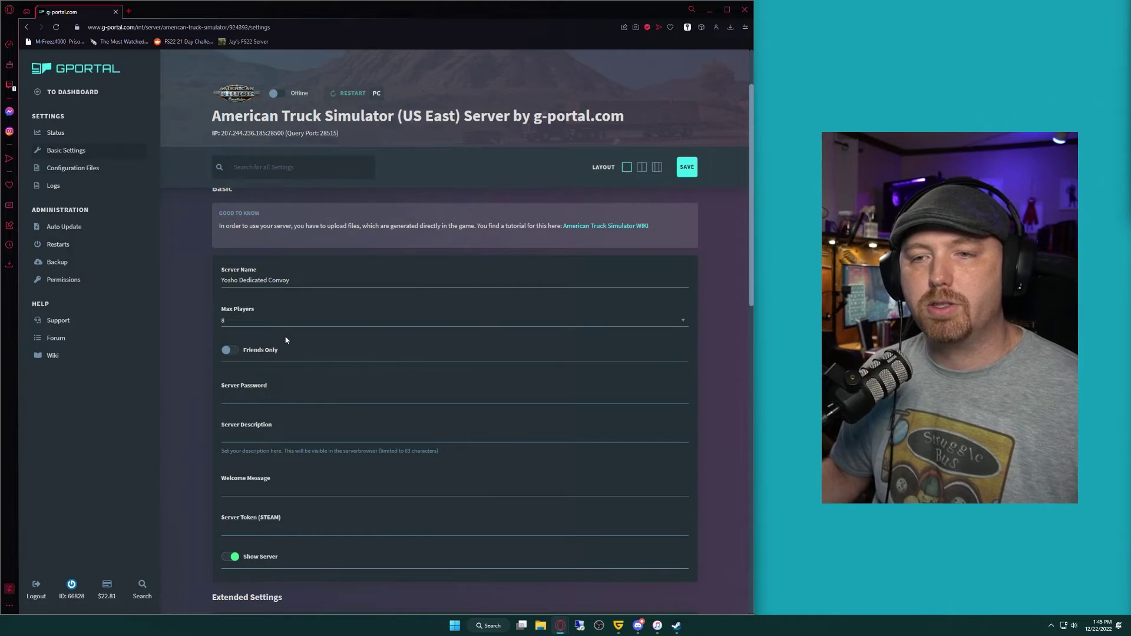
Step: Enter a server password in the Server Password field
scroll(287, 336, "down", 1)
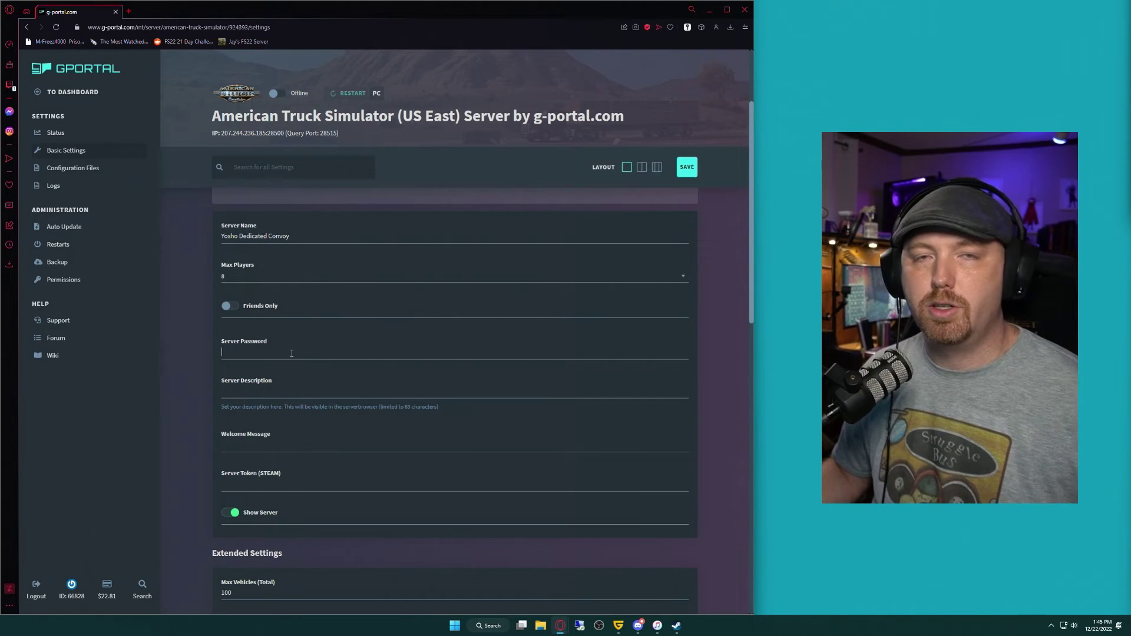
type("11111")
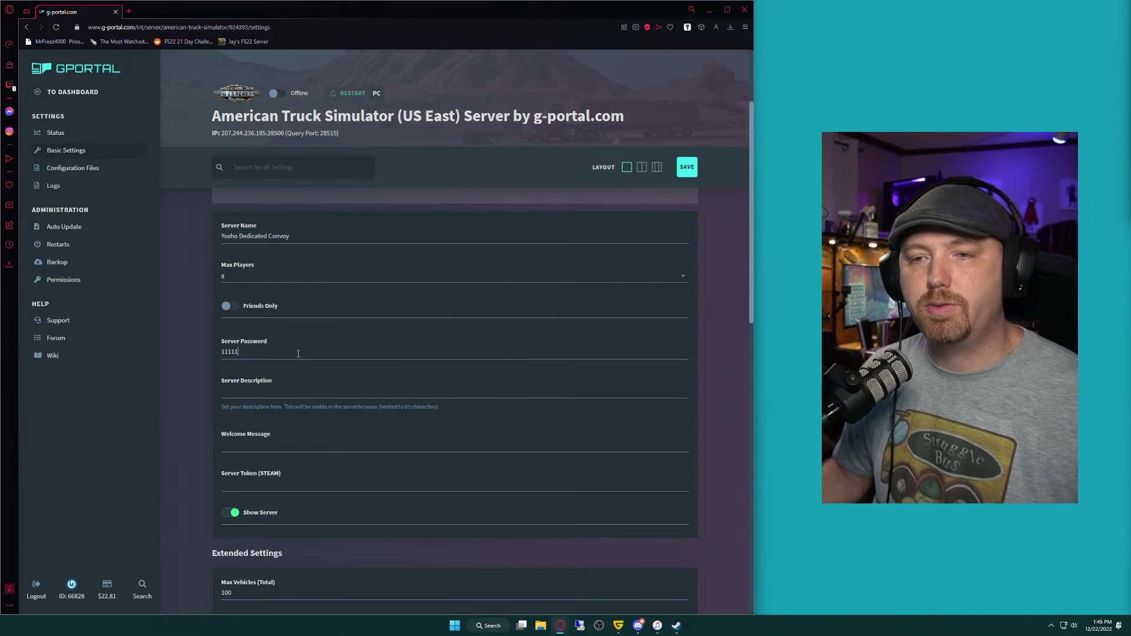
scroll(298, 353, "down", 2)
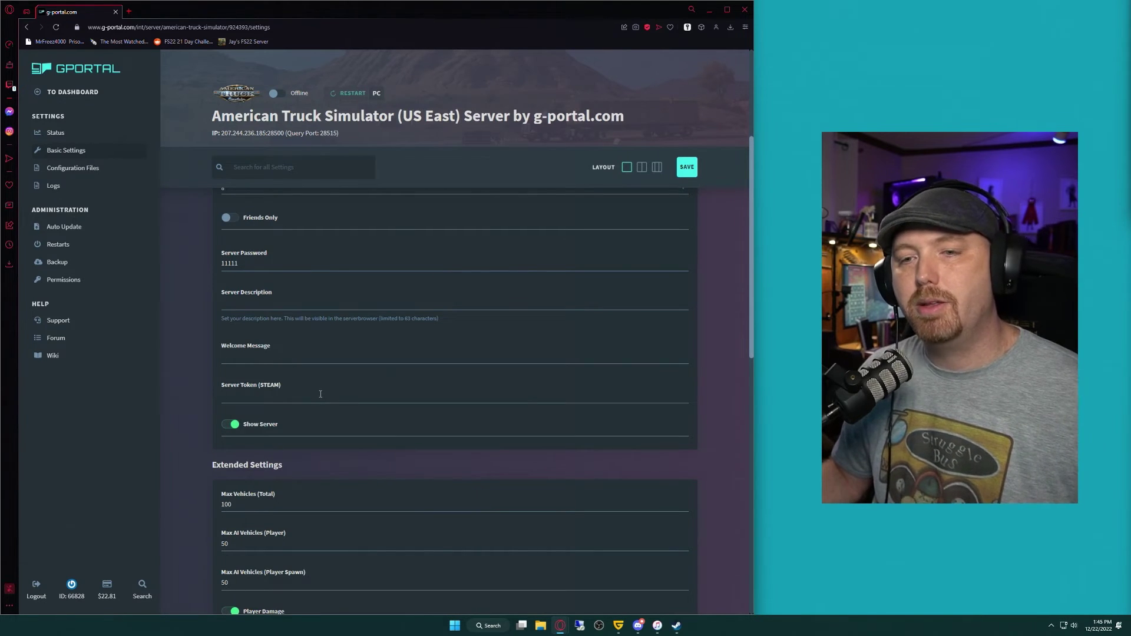
scroll(320, 394, "down", 1)
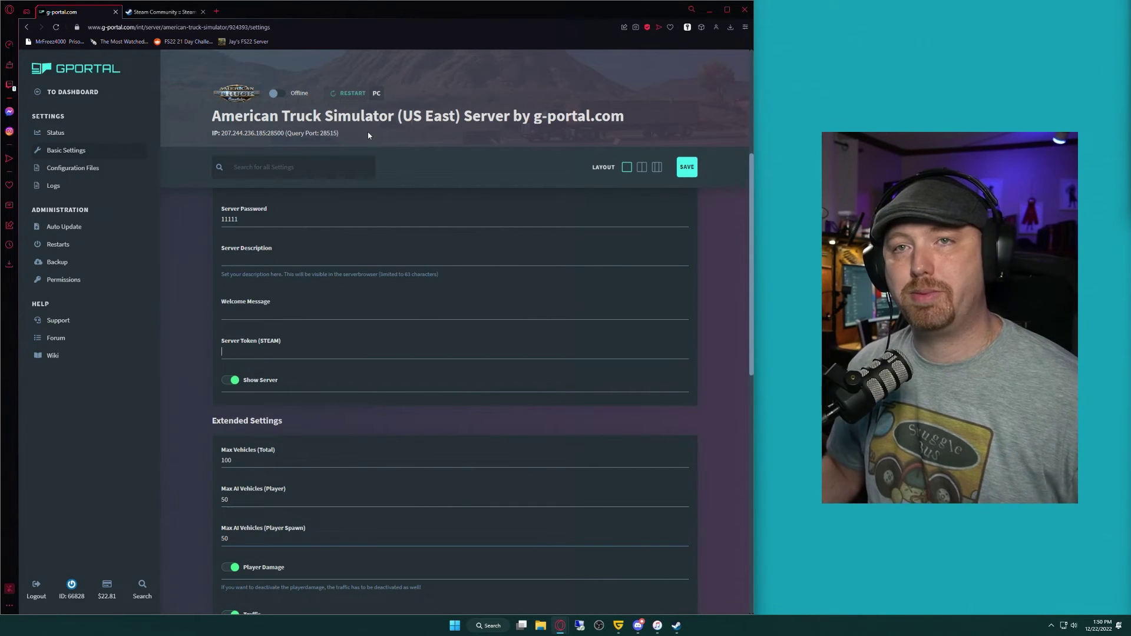
Step: Create a Steam game server login token for app 270880 with memo ATS2
left_click(167, 13)
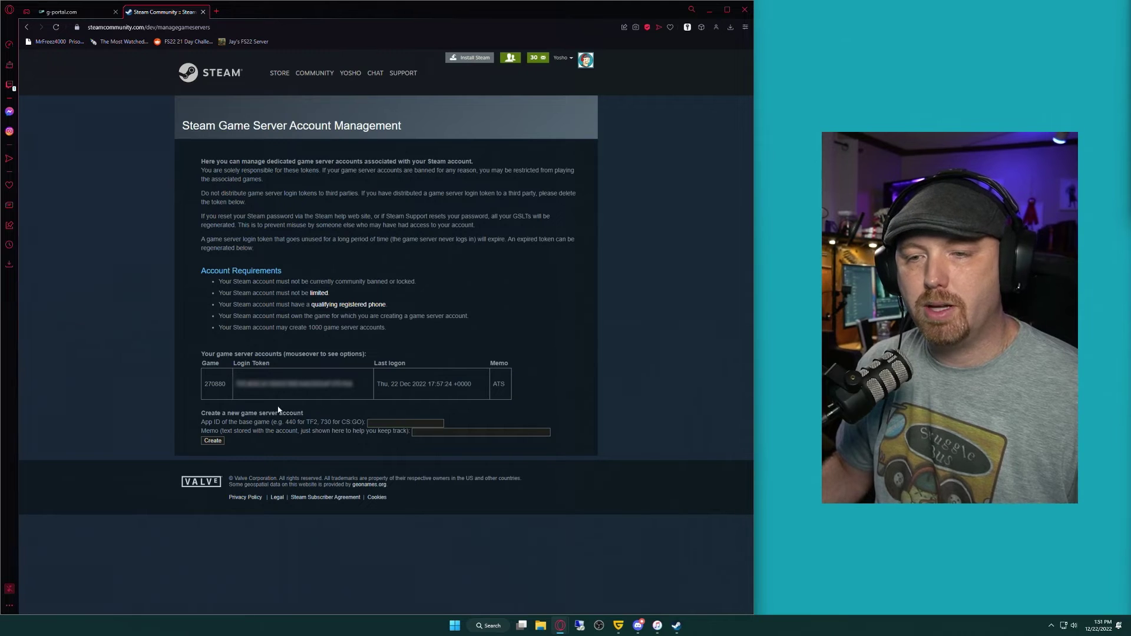
left_click(402, 422)
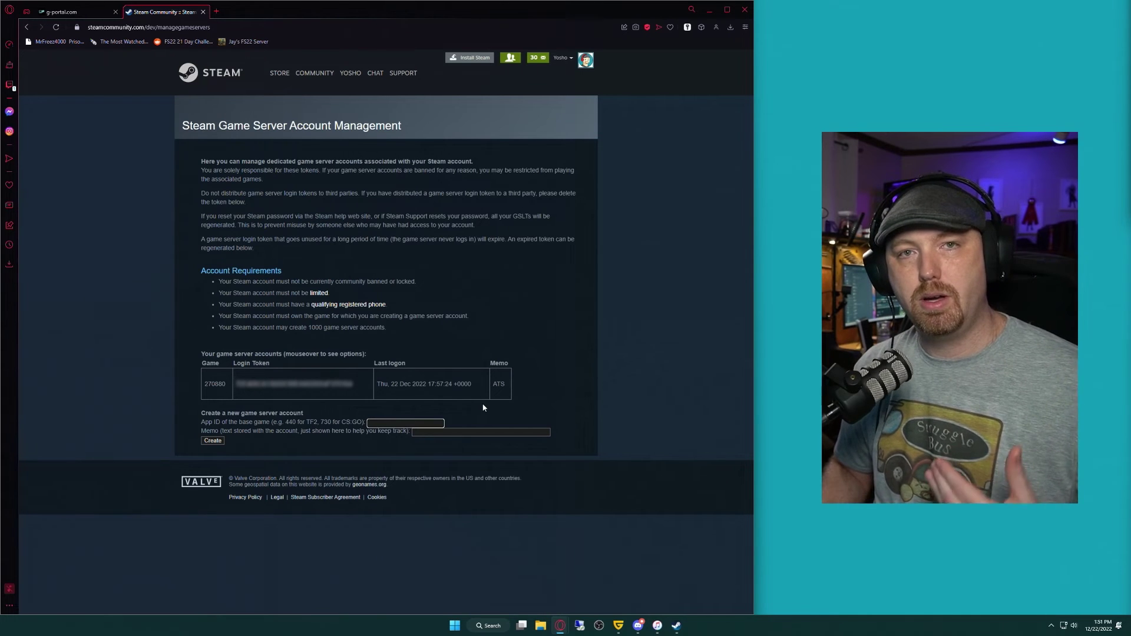
type("270")
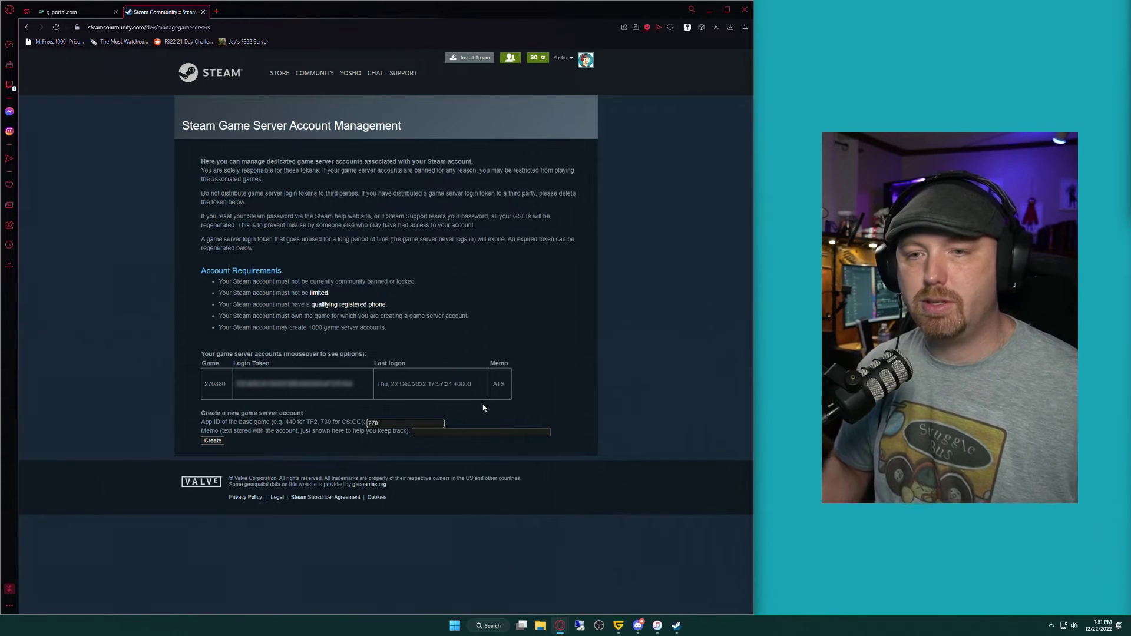
type("880")
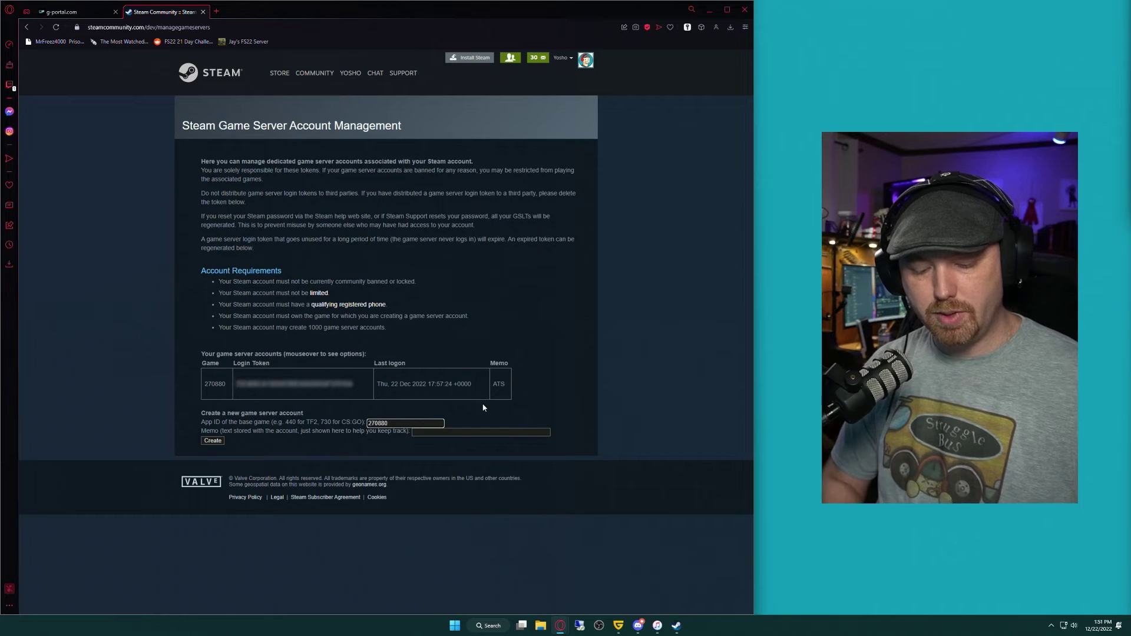
key("Tab")
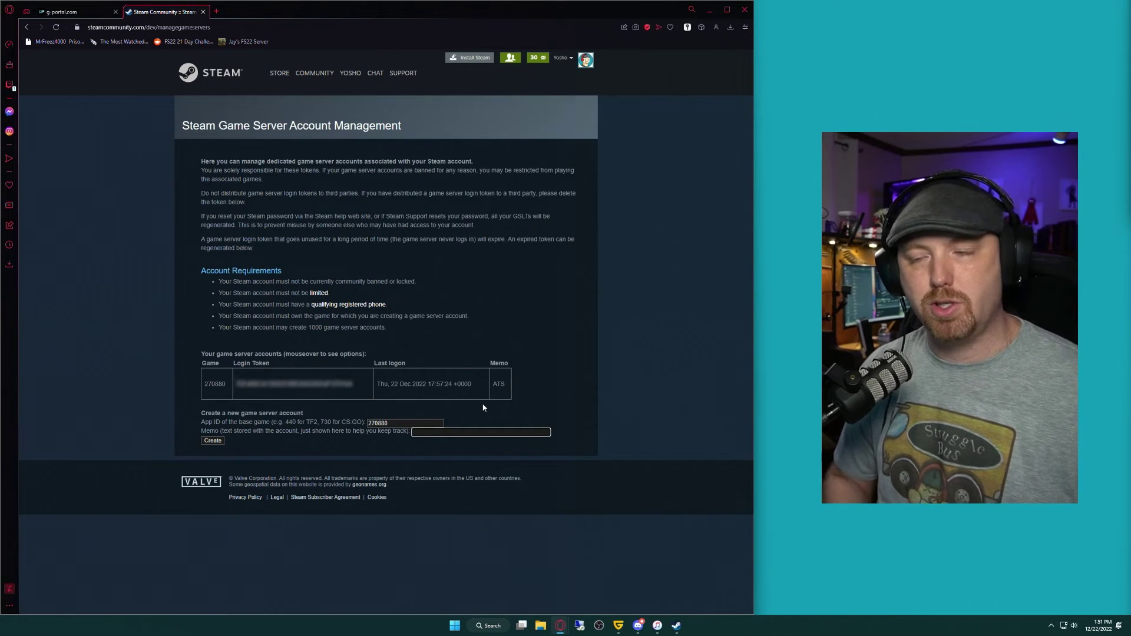
type("S")
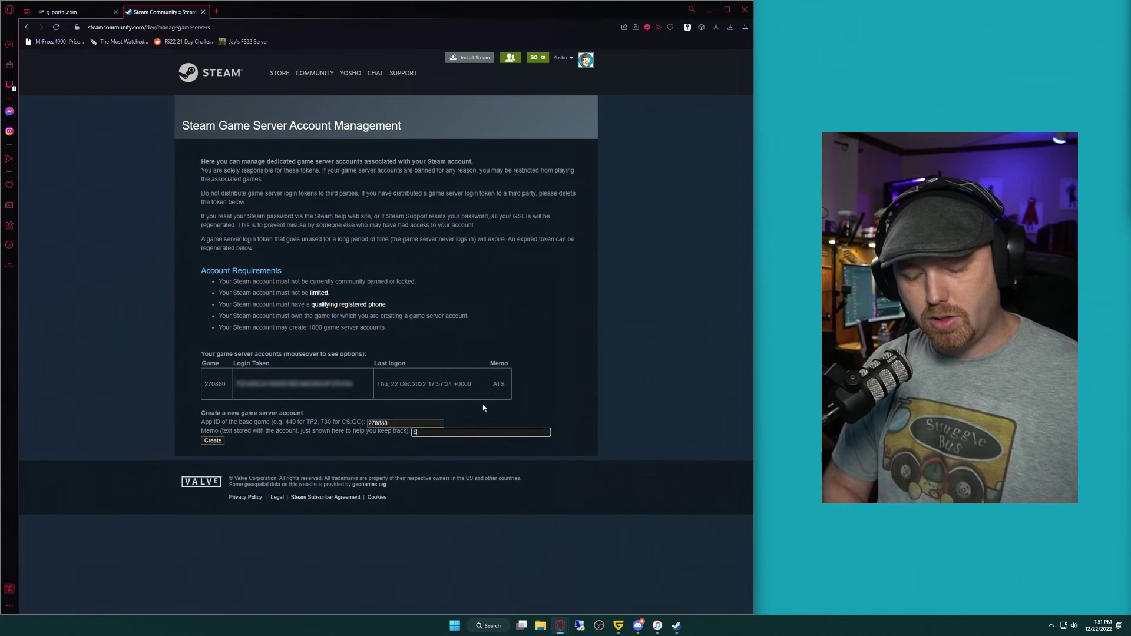
key("BackSpace")
type("AT")
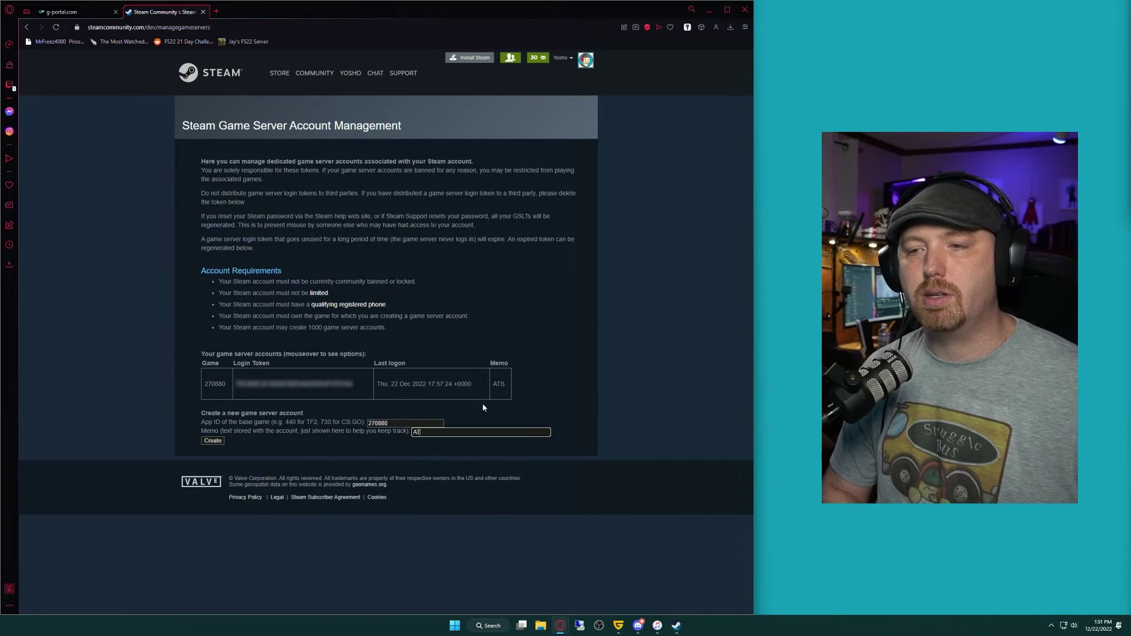
type("S2")
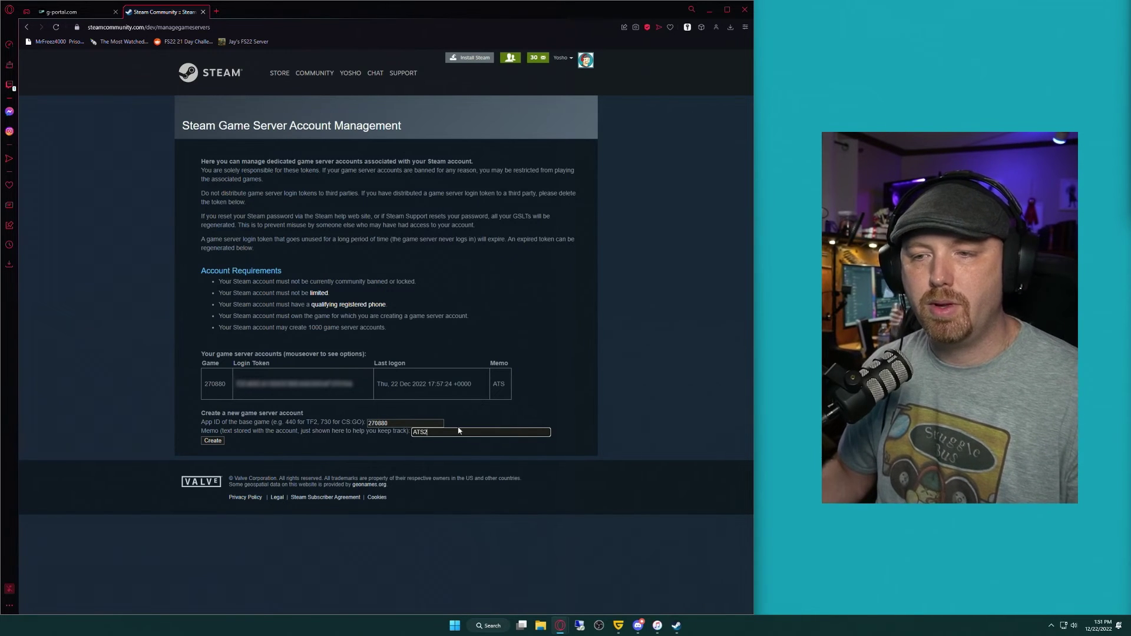
left_click(213, 440)
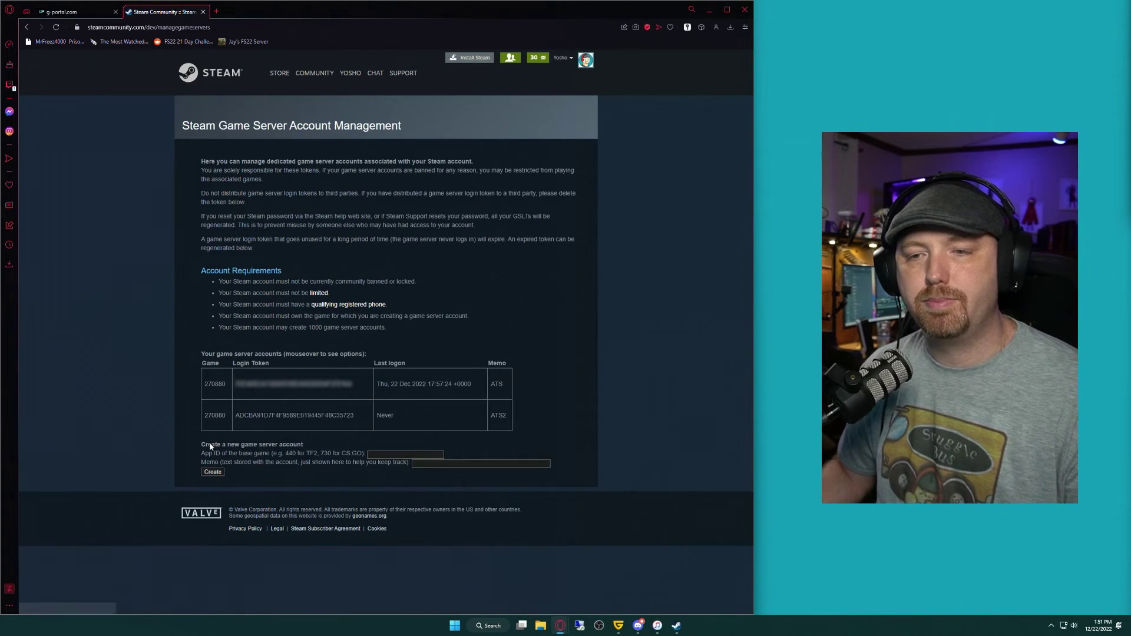
Step: Select the new ATS2 token text, then return to the GPORTAL settings
mouse_move(333, 426)
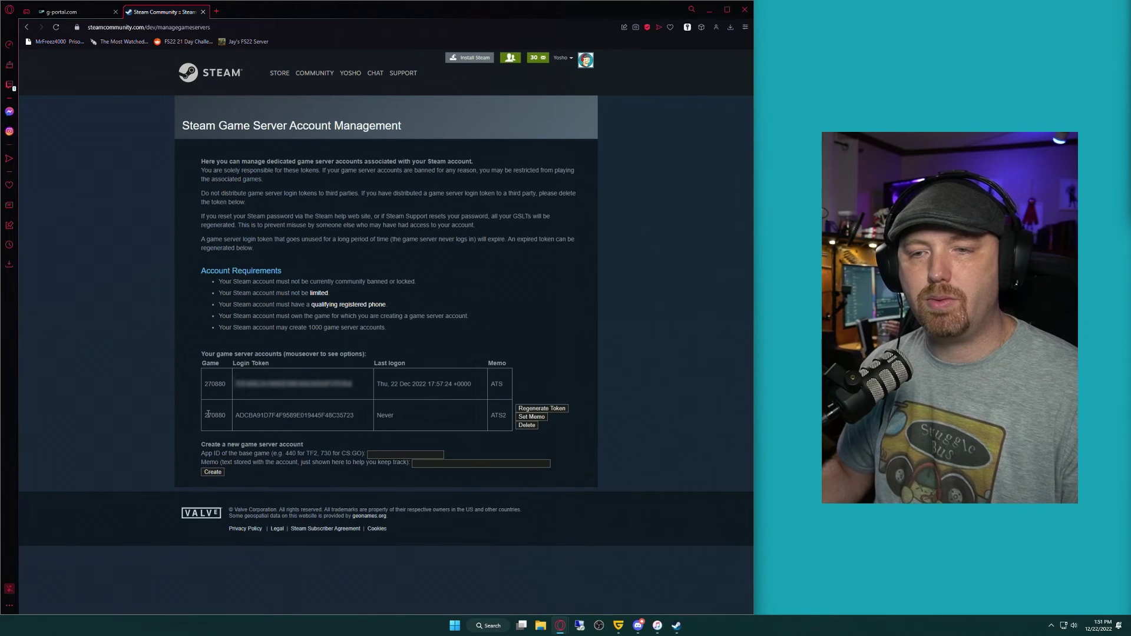
left_click_drag(240, 414, 275, 427)
left_click(370, 416)
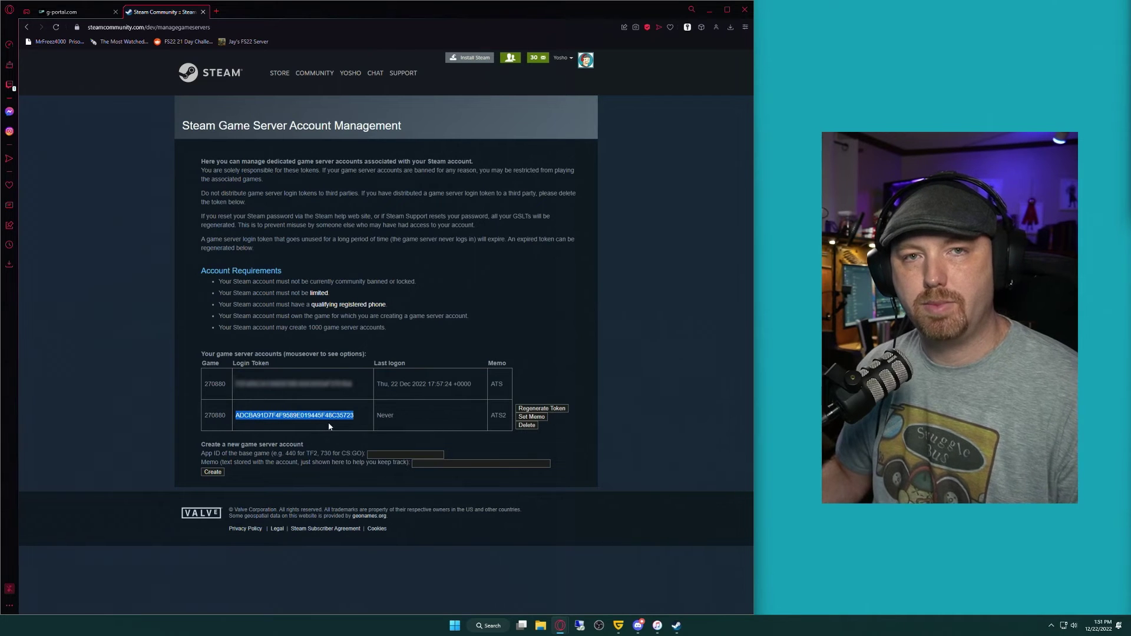
key("ctrl+Tab")
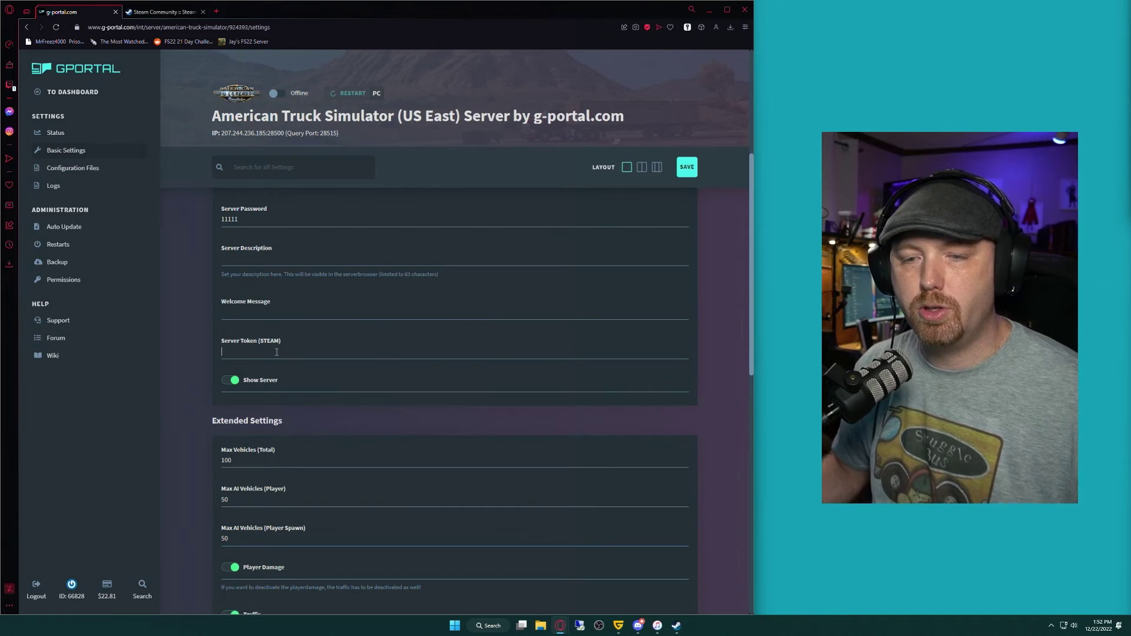
Step: Paste the Steam token into Server Token (STEAM) and enable Force Speed Limiter
key("ctrl+v")
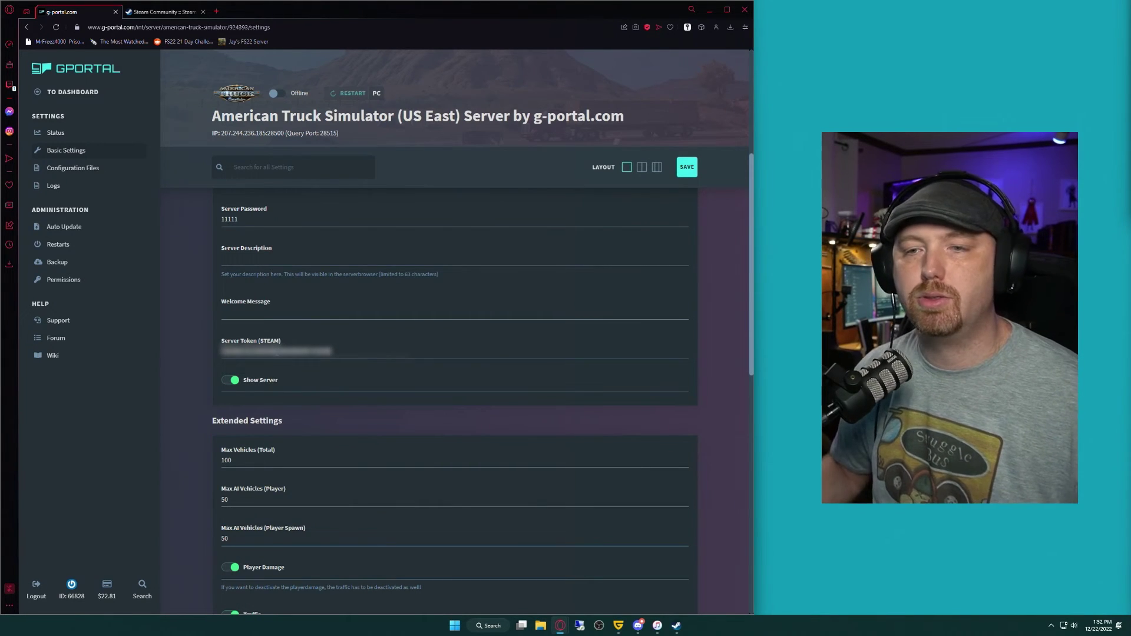
scroll(320, 403, "down", 5)
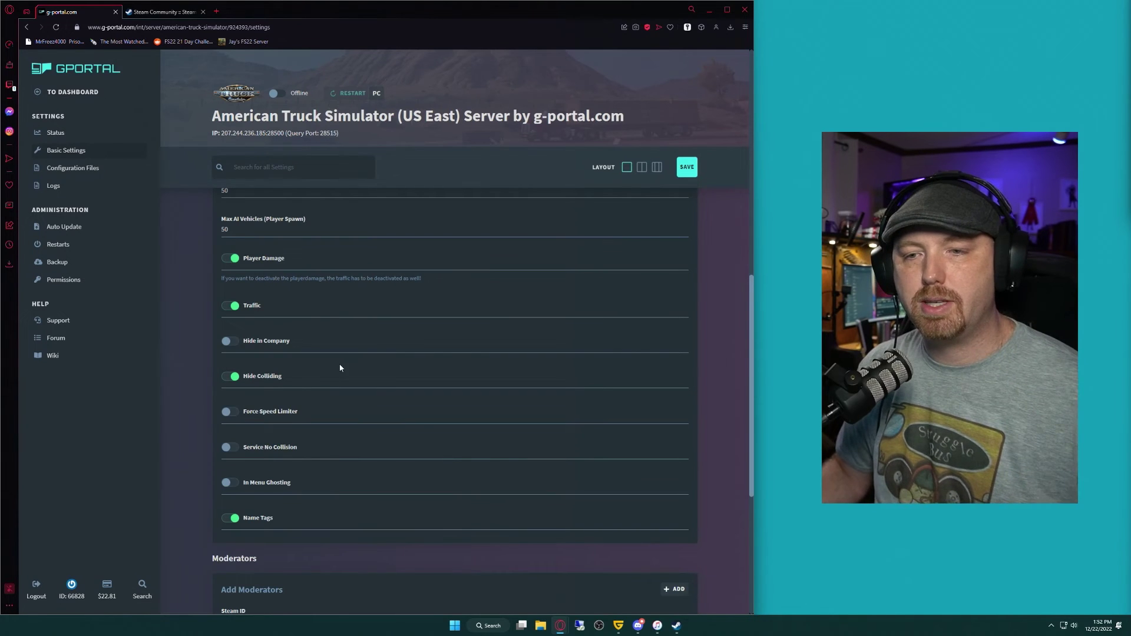
left_click(231, 412)
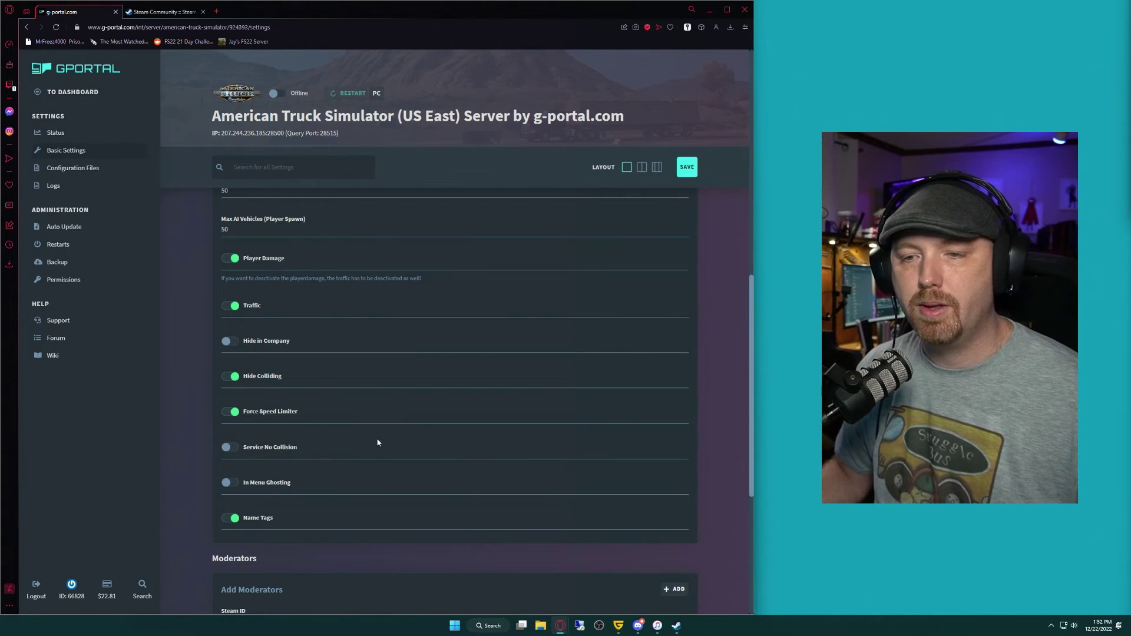
scroll(378, 443, "down", 2)
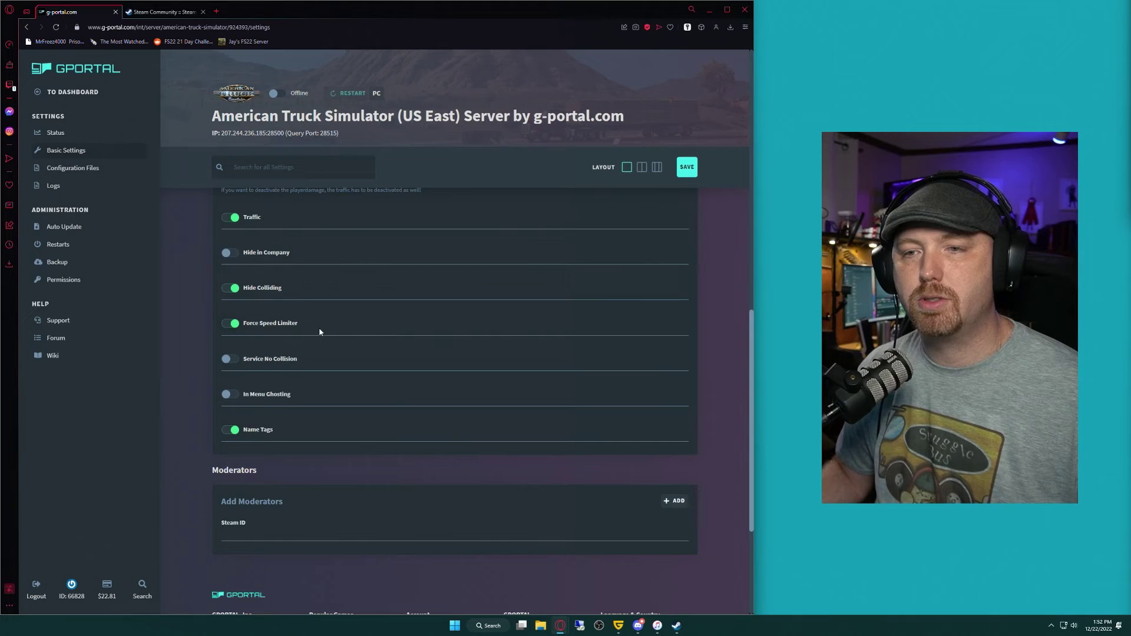
scroll(338, 365, "down", 1)
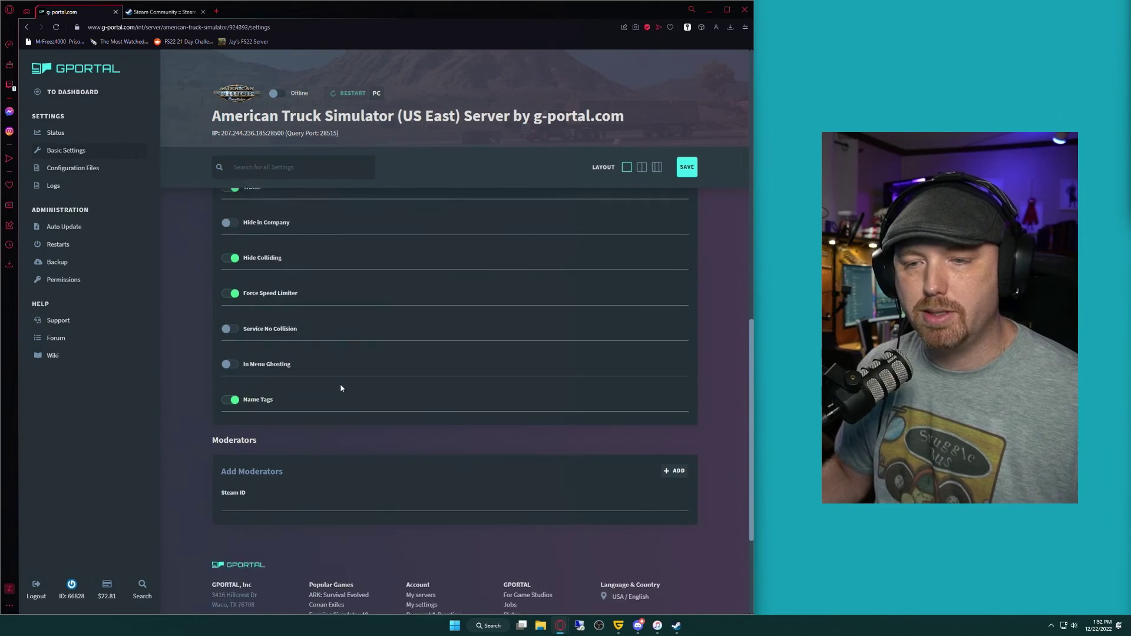
scroll(340, 388, "up", 15)
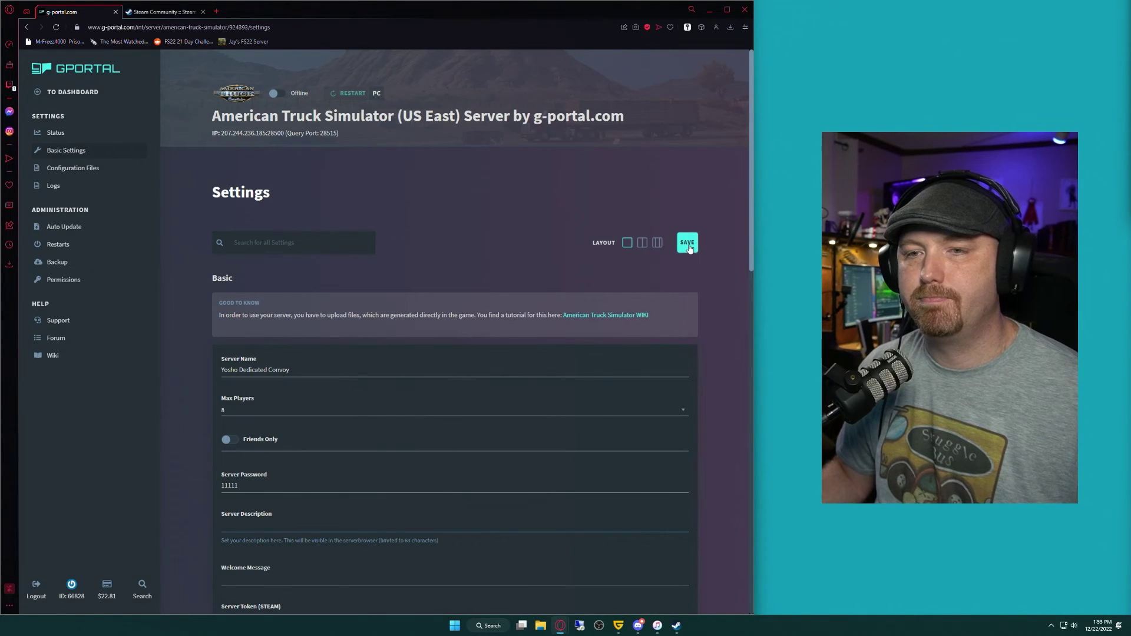
Step: Save the settings, start the server, and confirm server.log.txt shows the session running
left_click(688, 246)
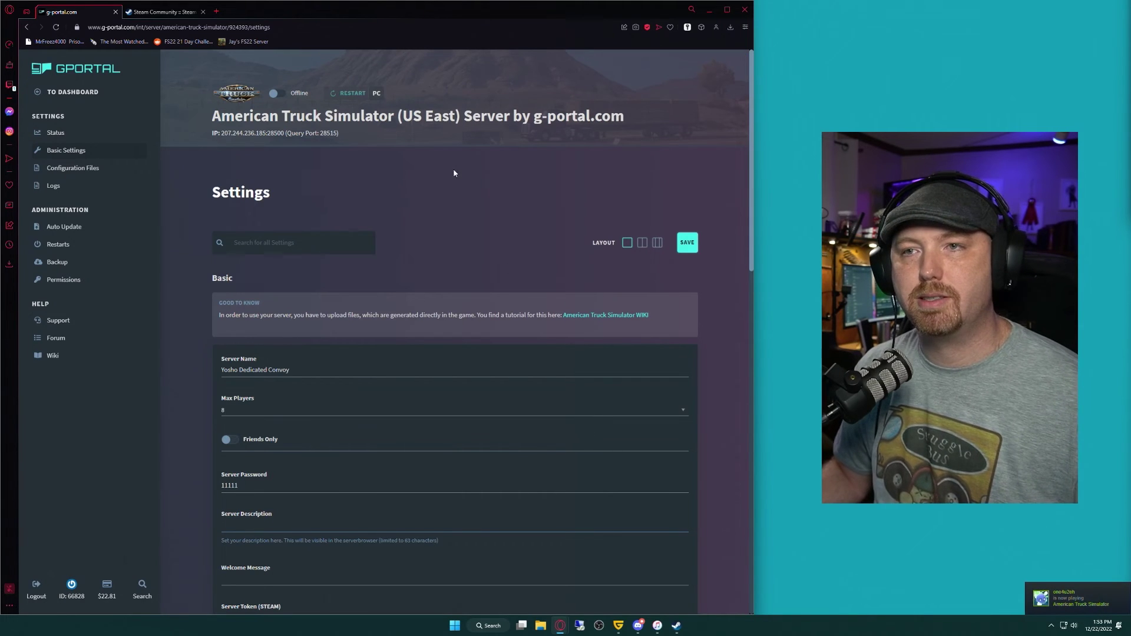
left_click(279, 95)
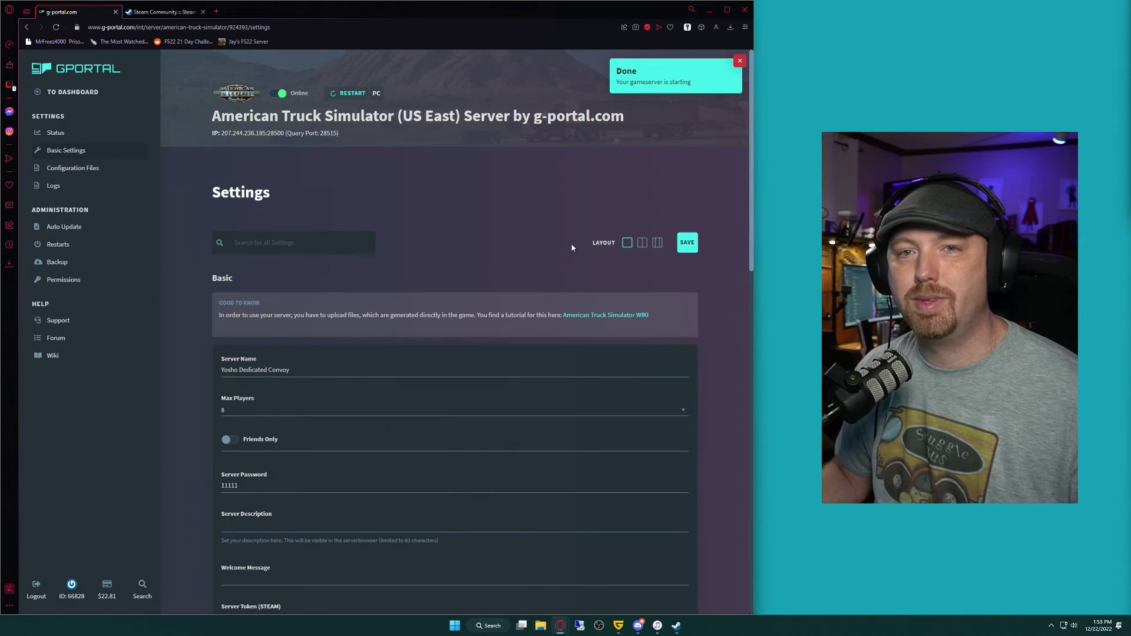
left_click(55, 186)
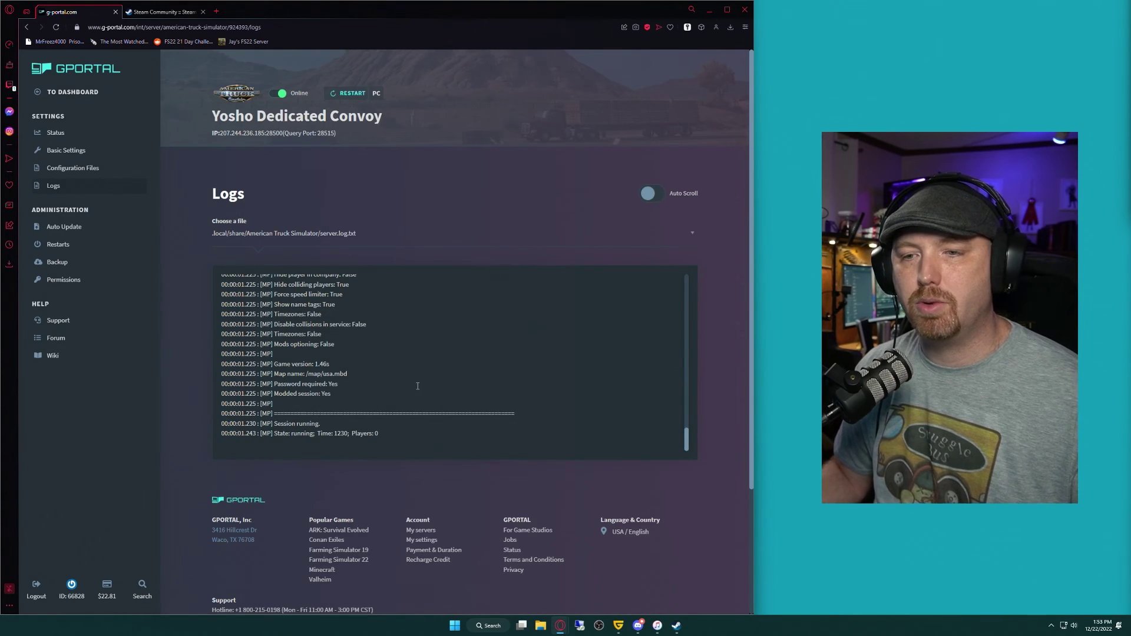
scroll(418, 386, "down", 2)
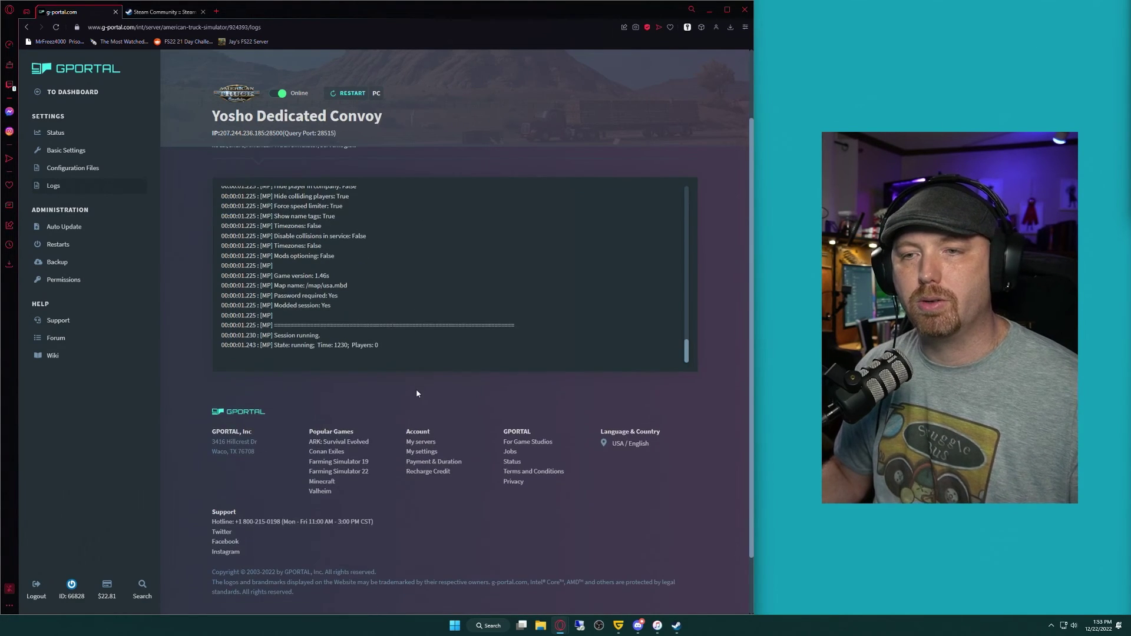
left_click_drag(388, 344, 312, 336)
left_click(402, 349)
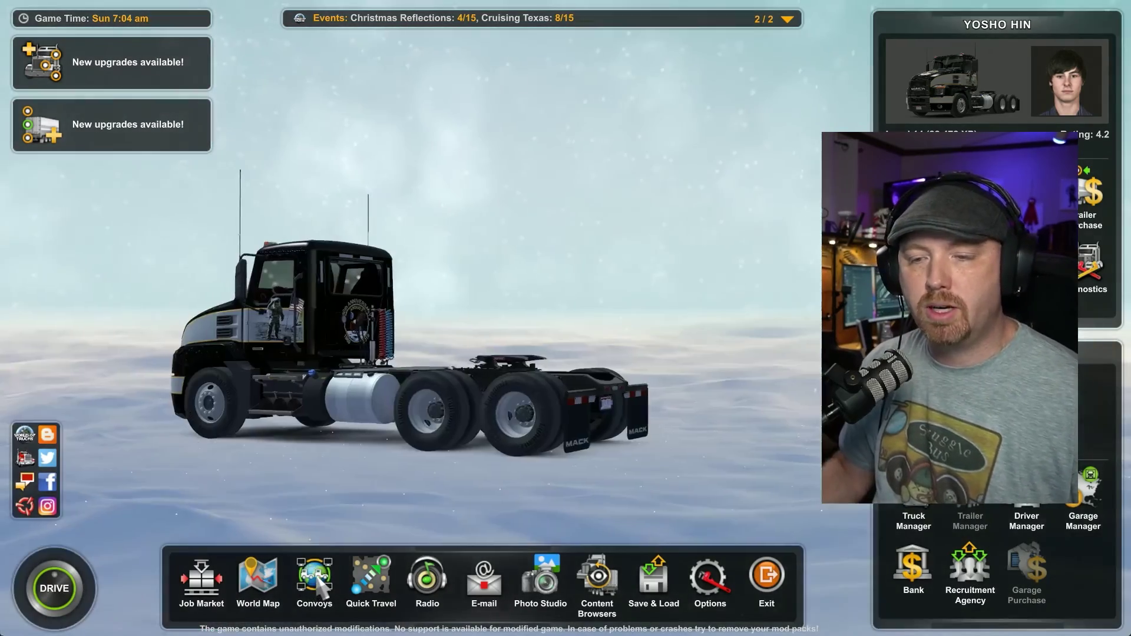
Step: Open Convoys and filter the session list to Dedicated server sessions only
left_click(315, 580)
left_click(567, 406)
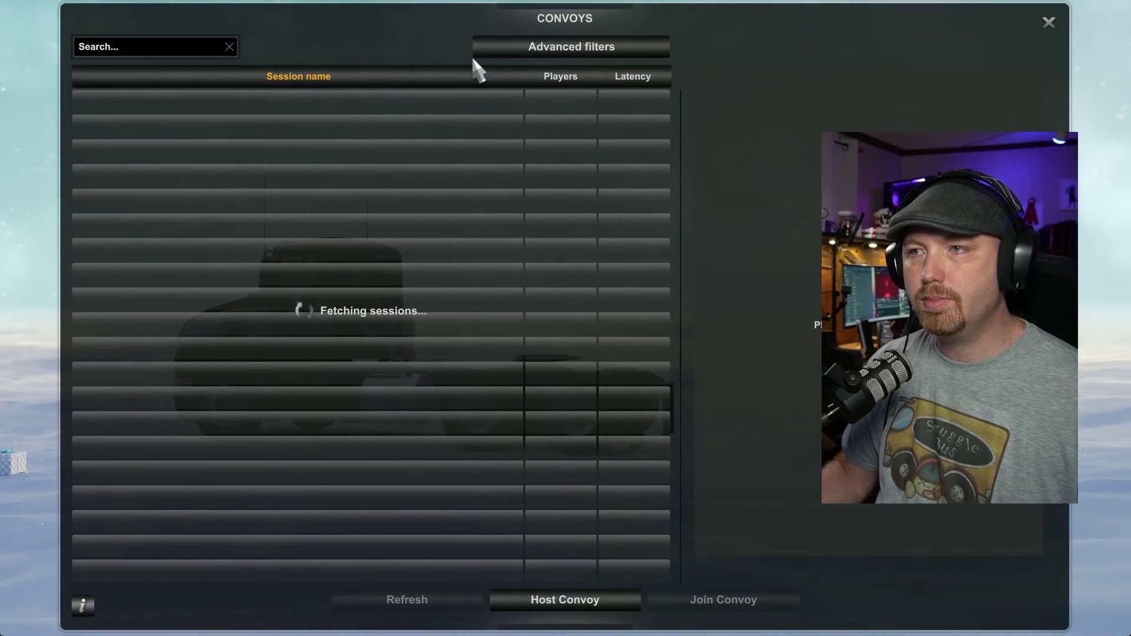
left_click(533, 49)
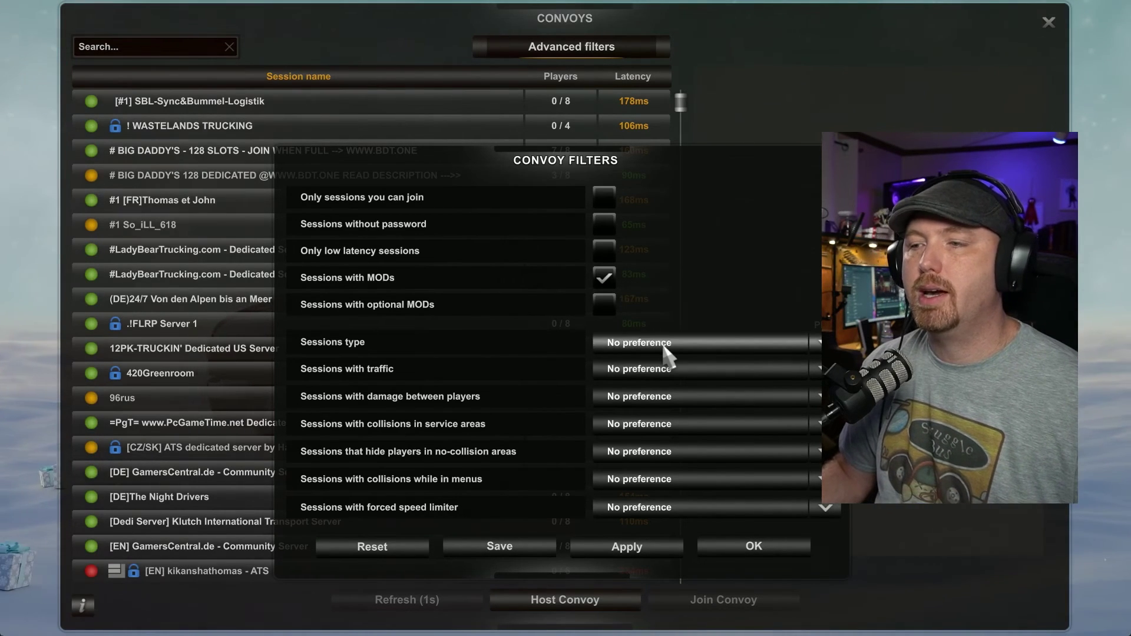
left_click(663, 346)
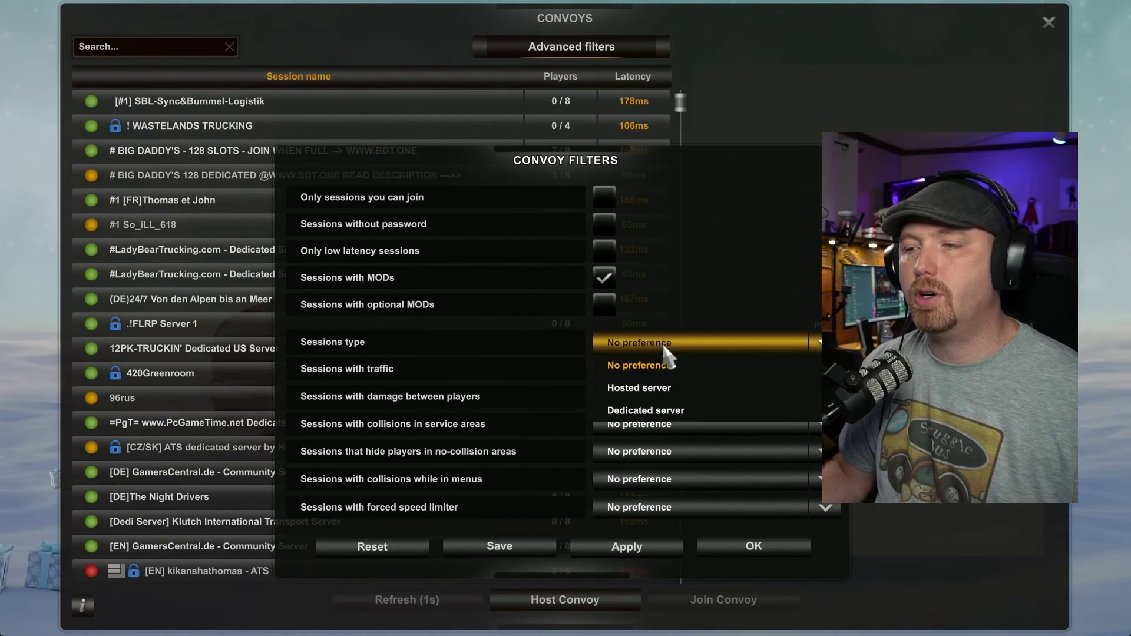
left_click(665, 411)
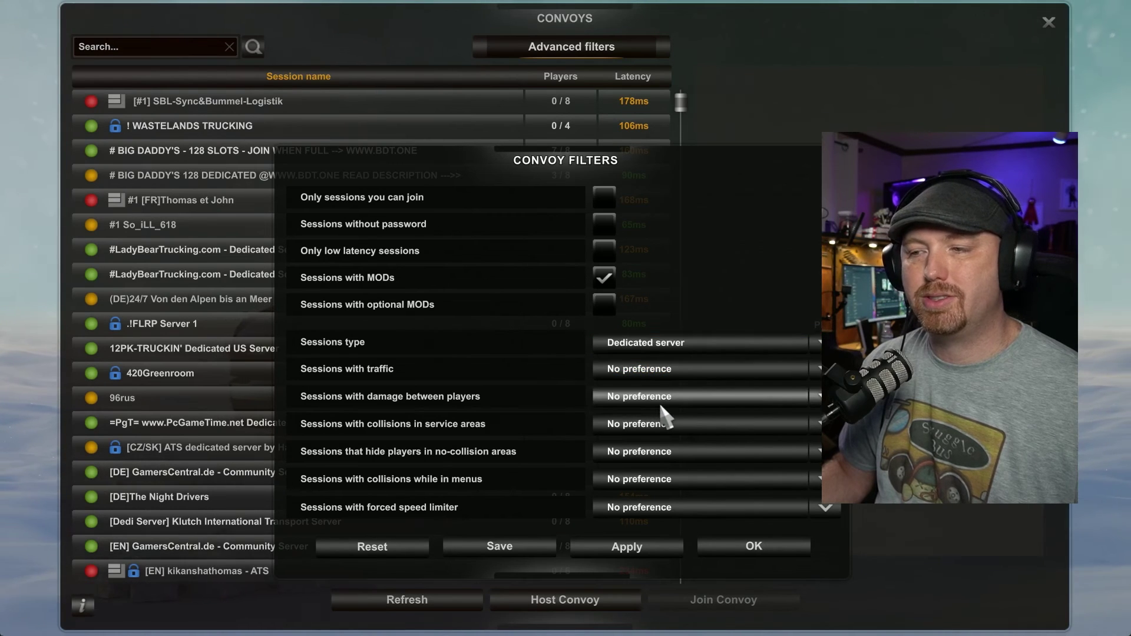
left_click(616, 549)
left_click(732, 545)
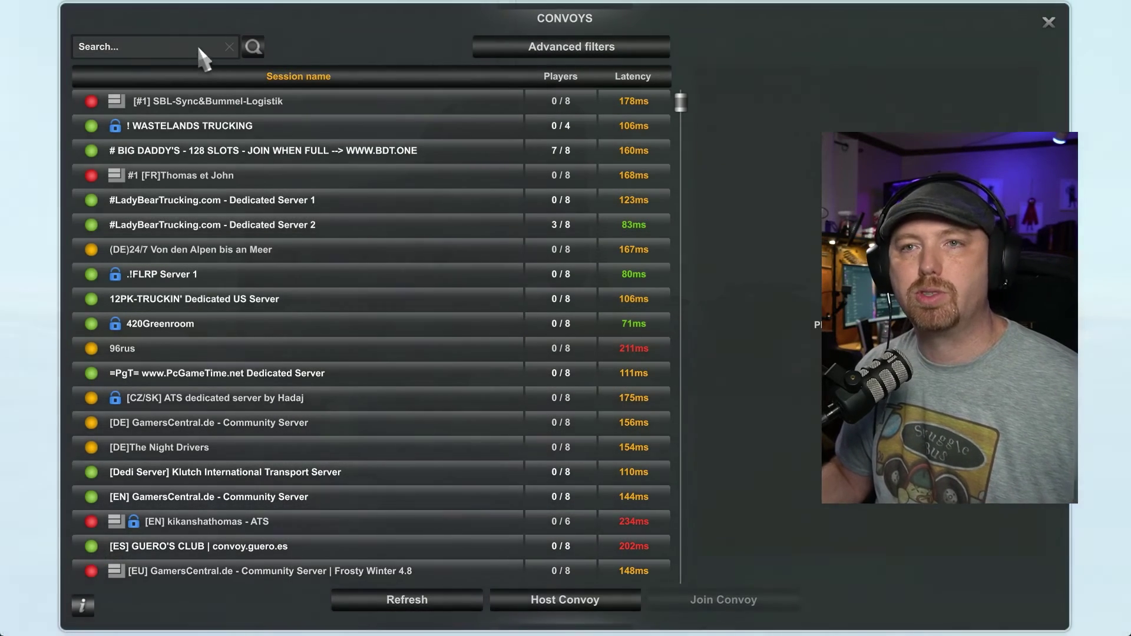
Step: Search sessions for 'yosho' and select Yosho Dedicated Convoy
left_click(199, 48)
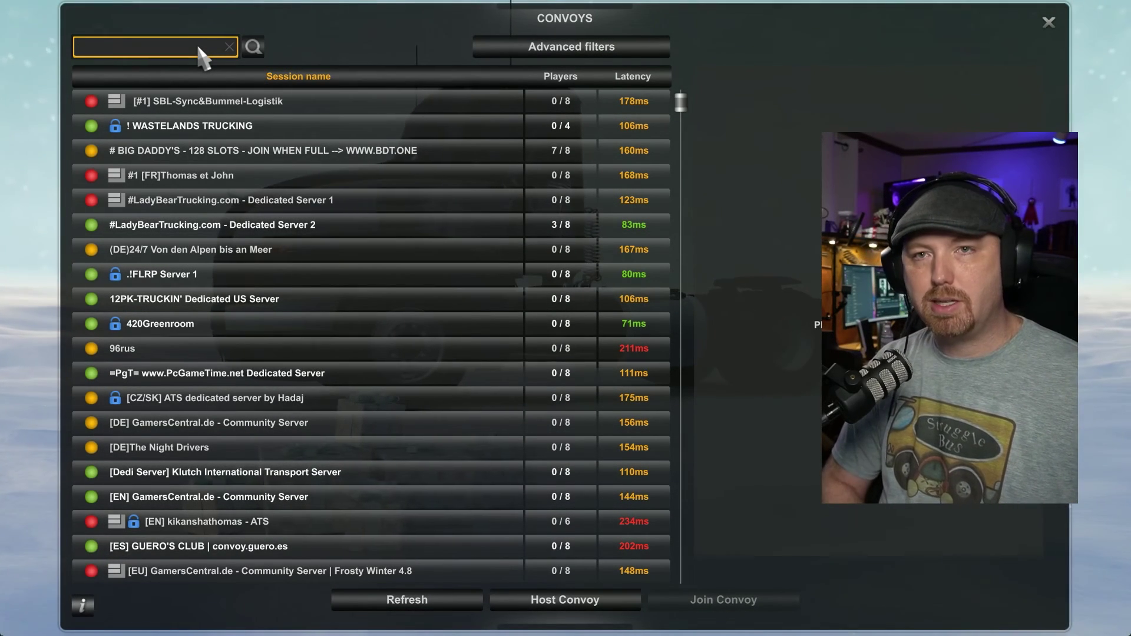
type("yosho")
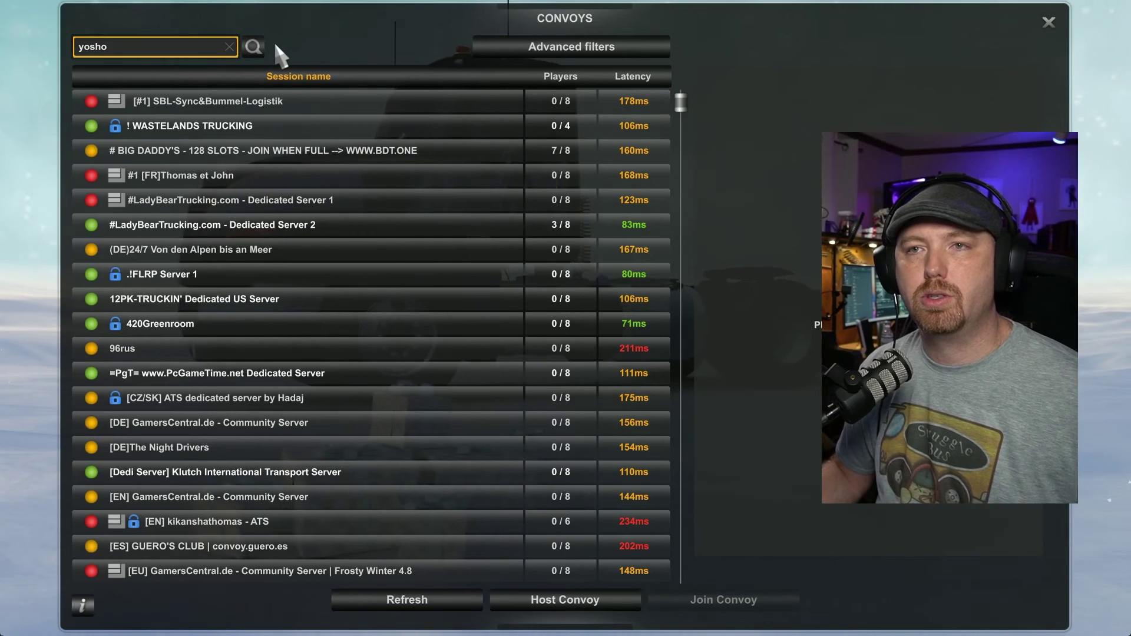
left_click(253, 47)
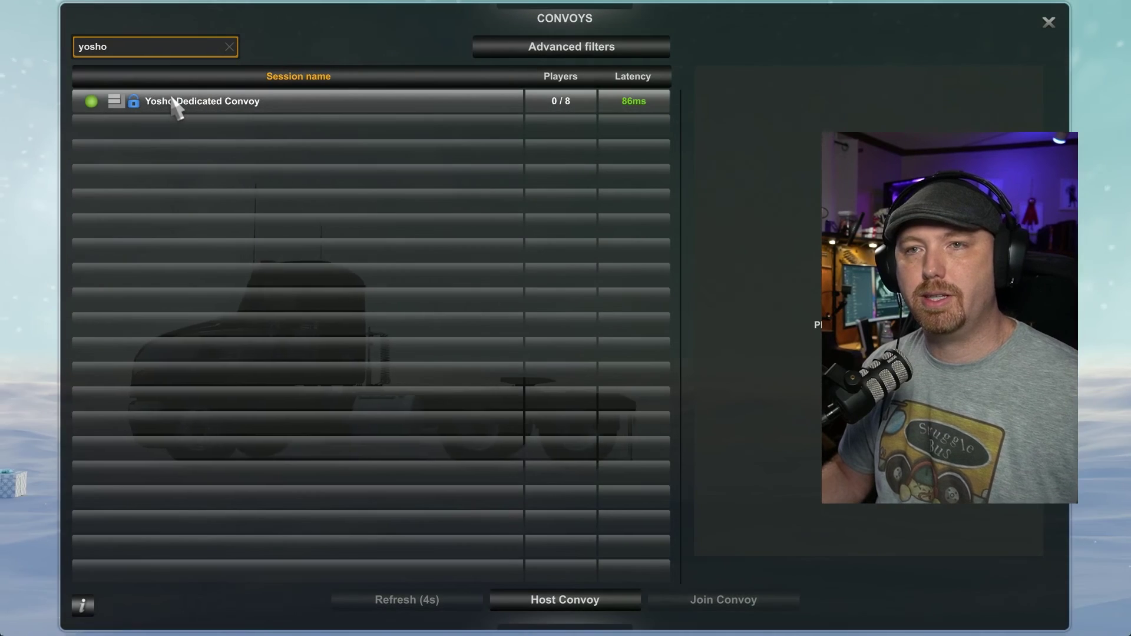
left_click(317, 104)
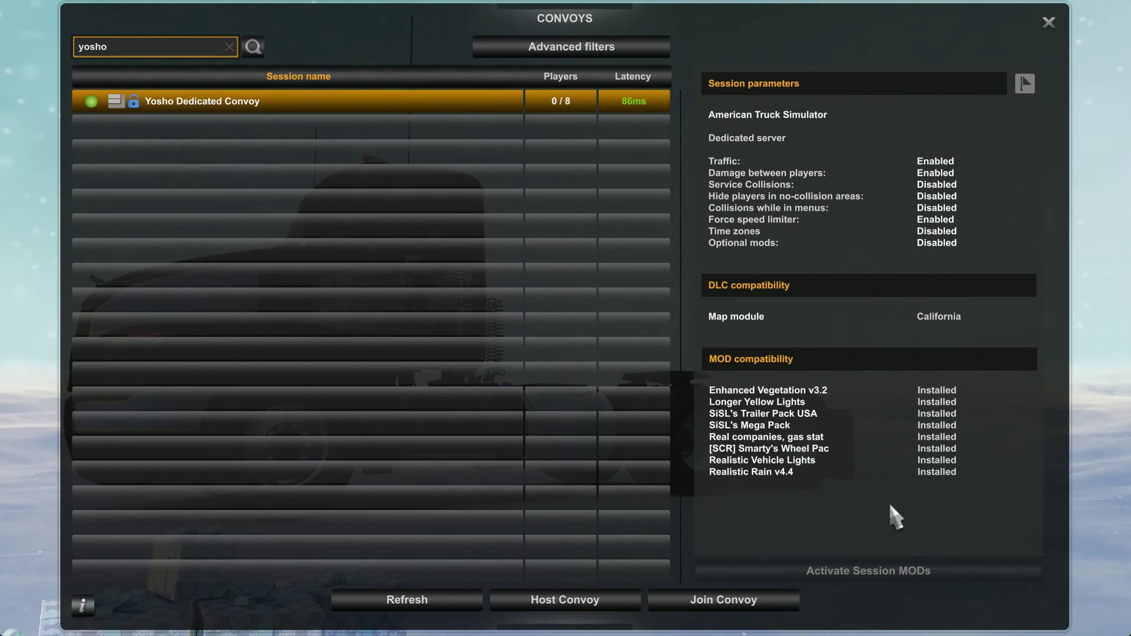
Step: Join the convoy, entering the session password when asked
left_click(690, 600)
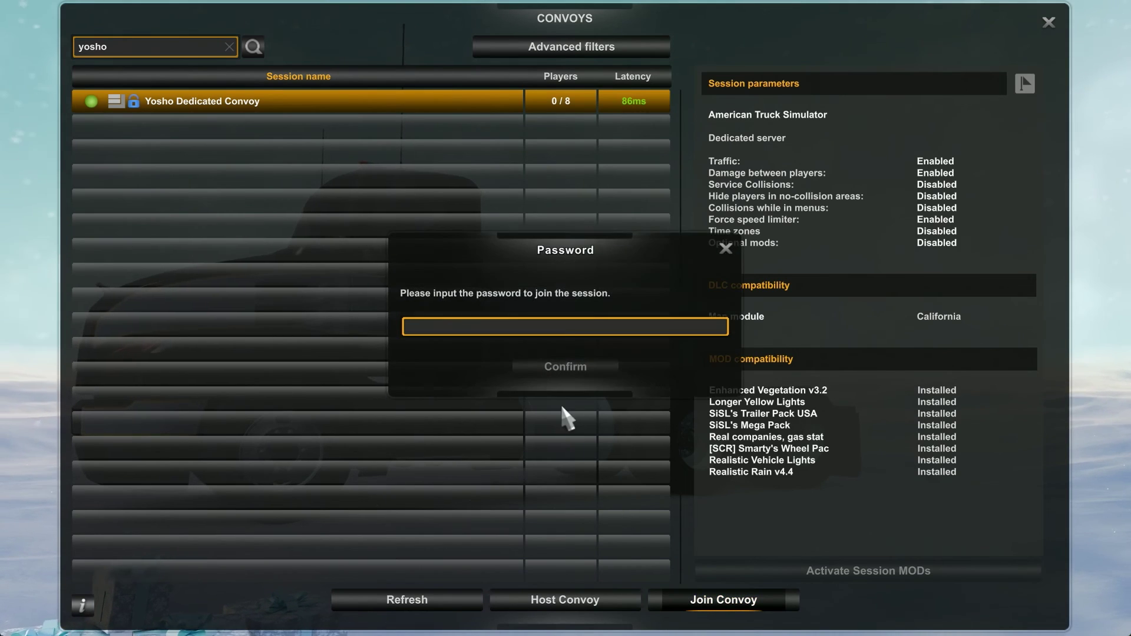
type("x")
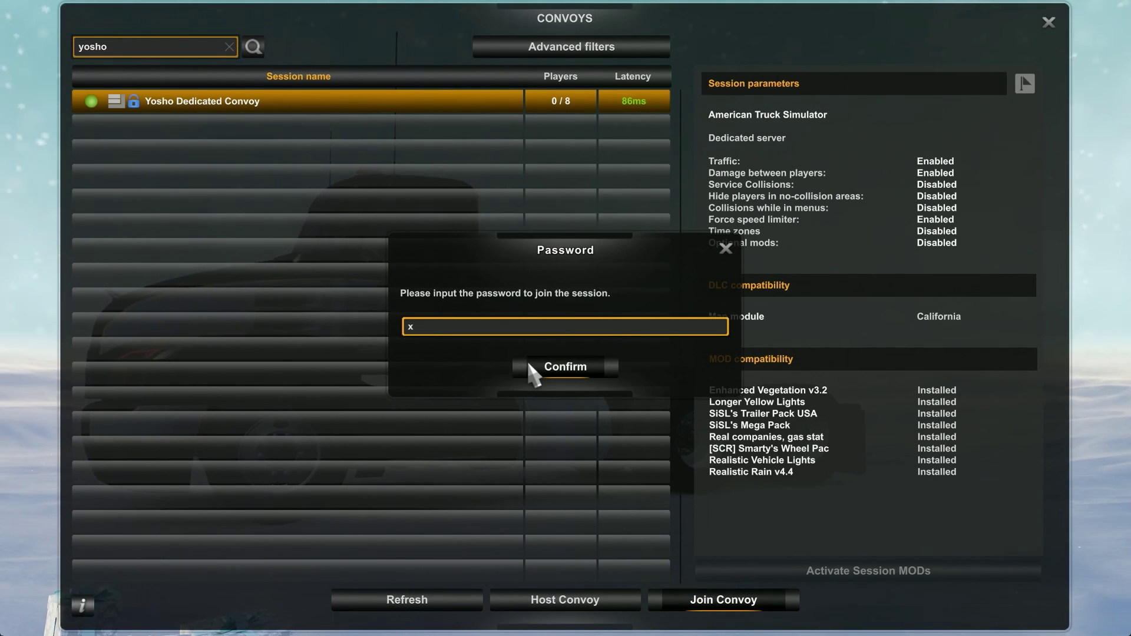
type("xxxx")
left_click(527, 359)
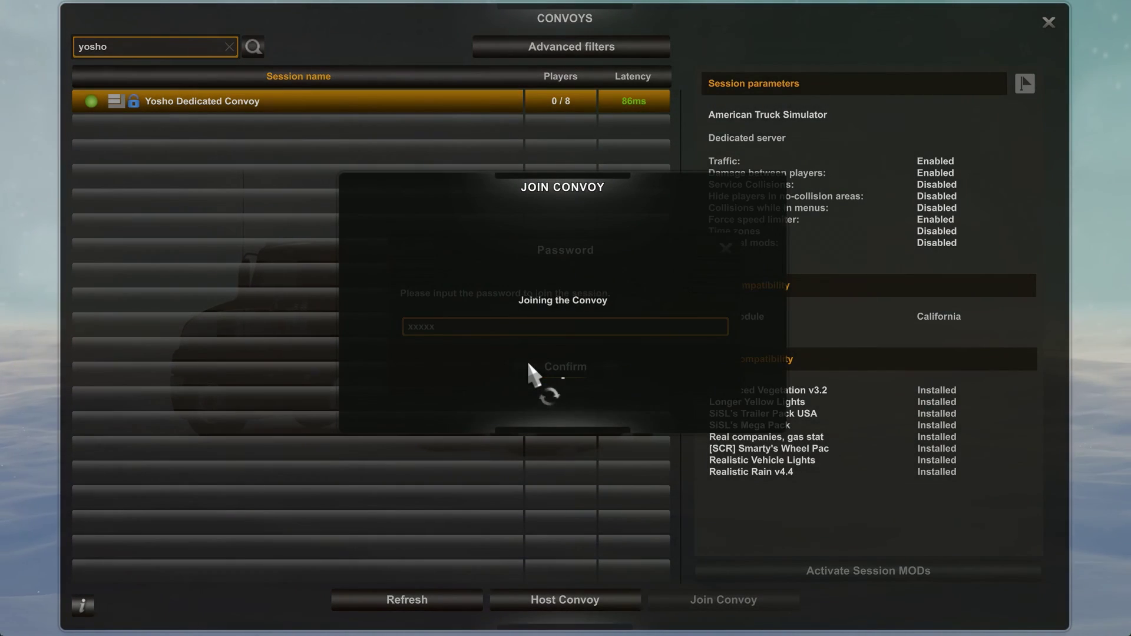